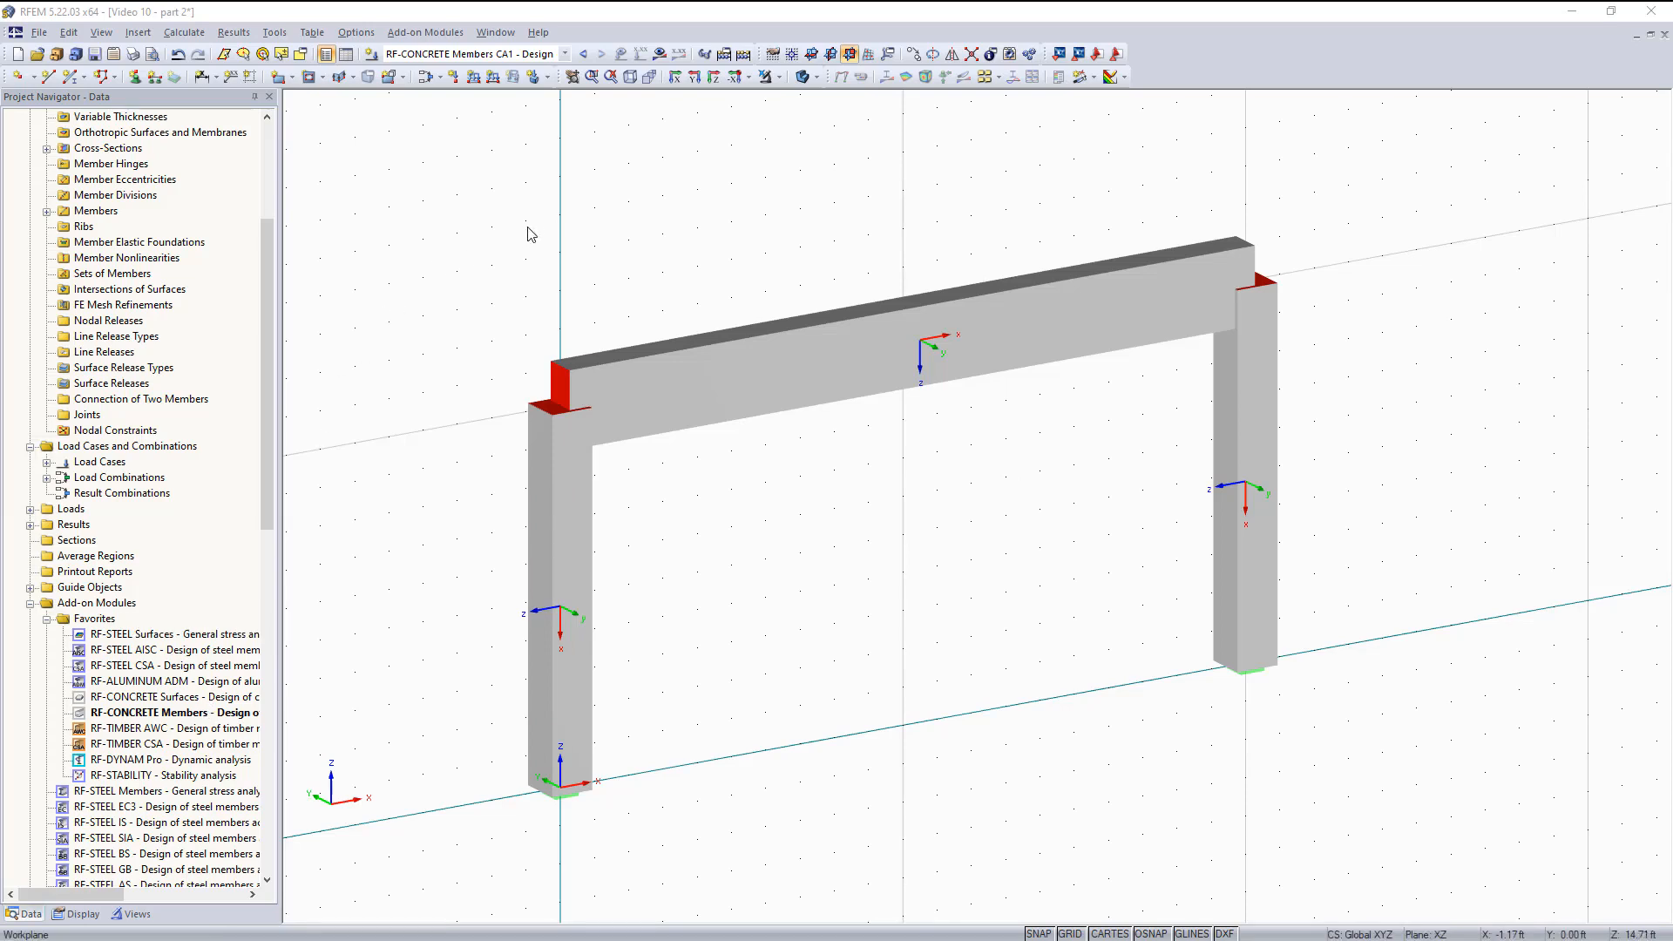
Open the RF-CONCRETE Members design case CA1 and run its calculation.
left_click(425, 32)
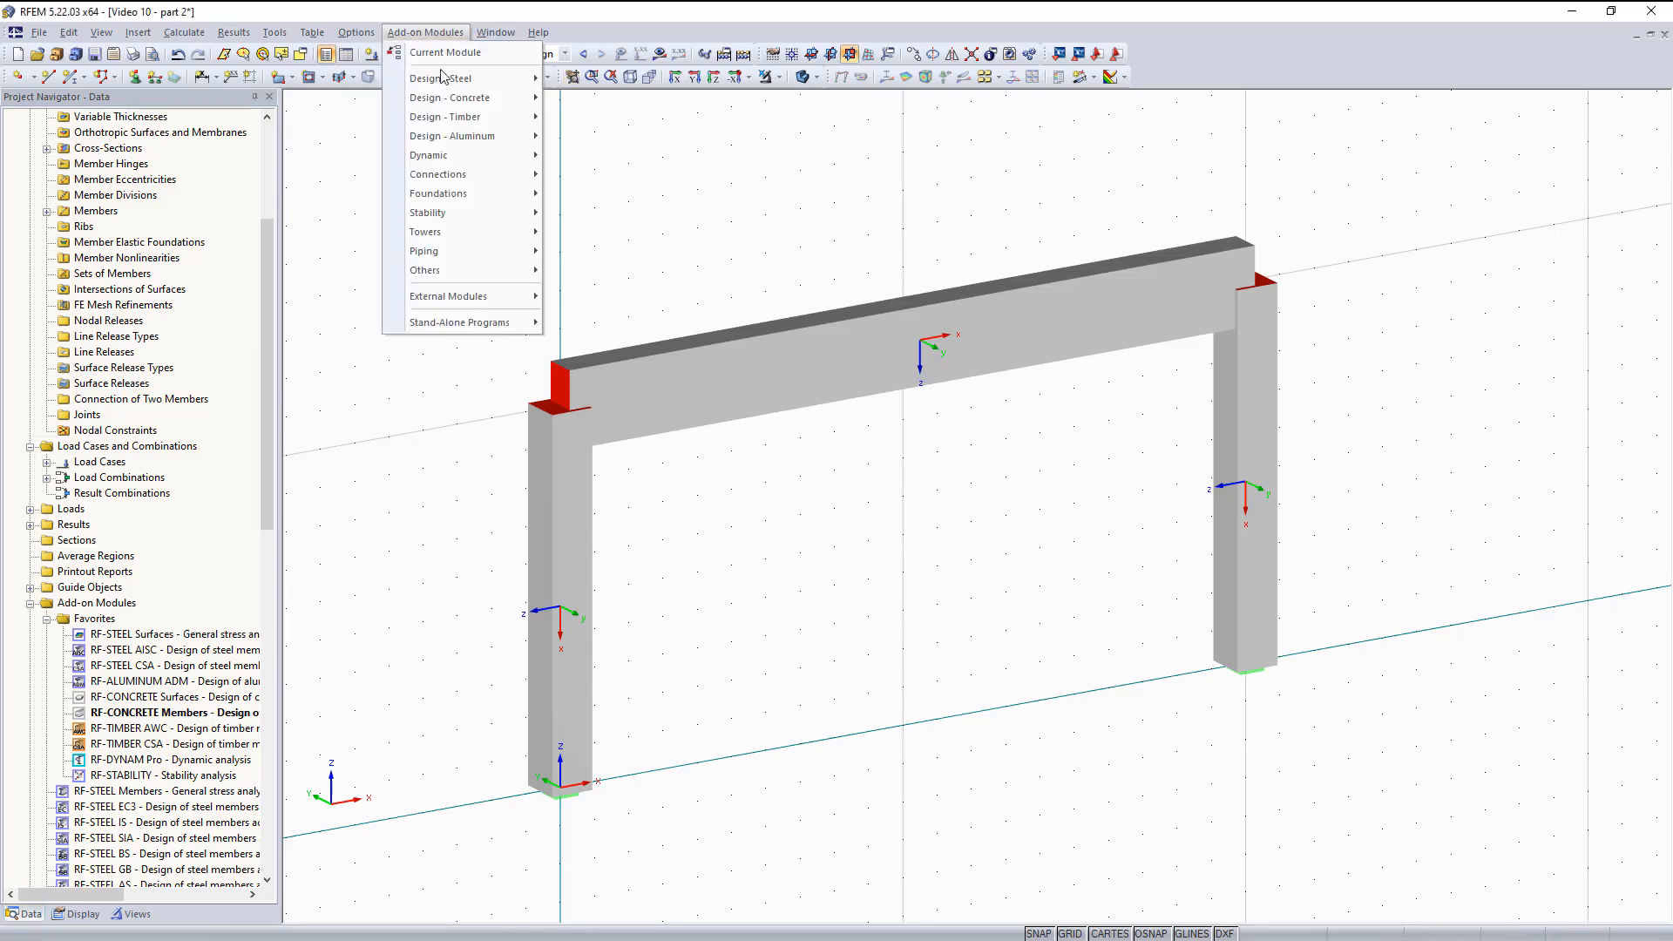
mouse_move(464, 100)
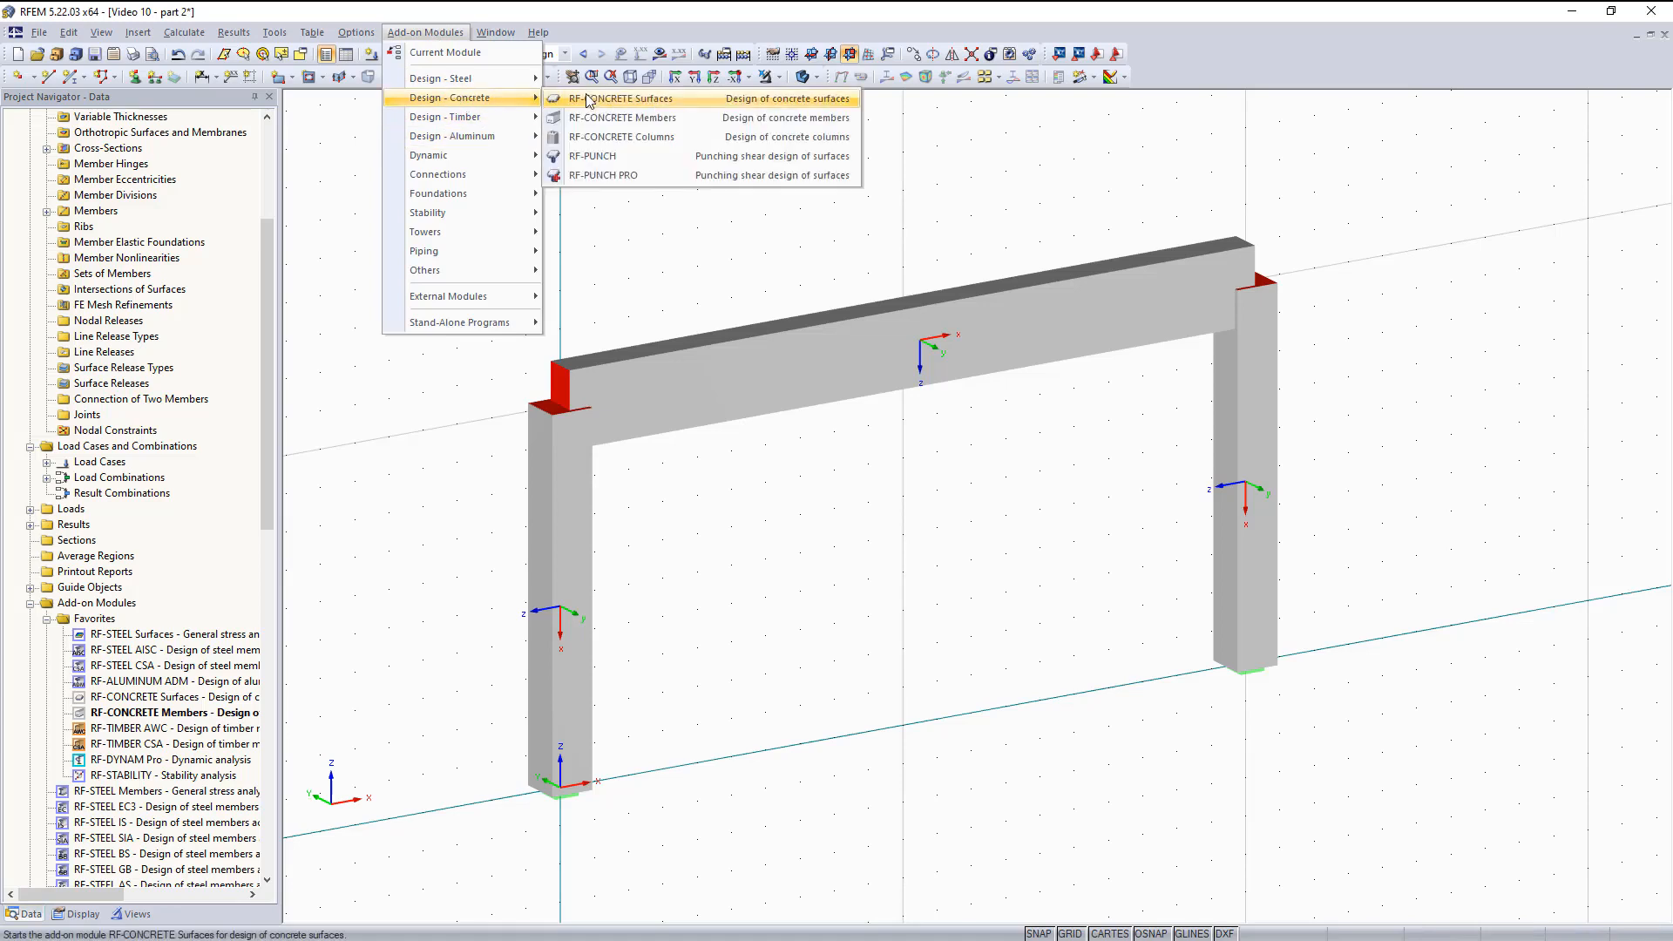
left_click(636, 120)
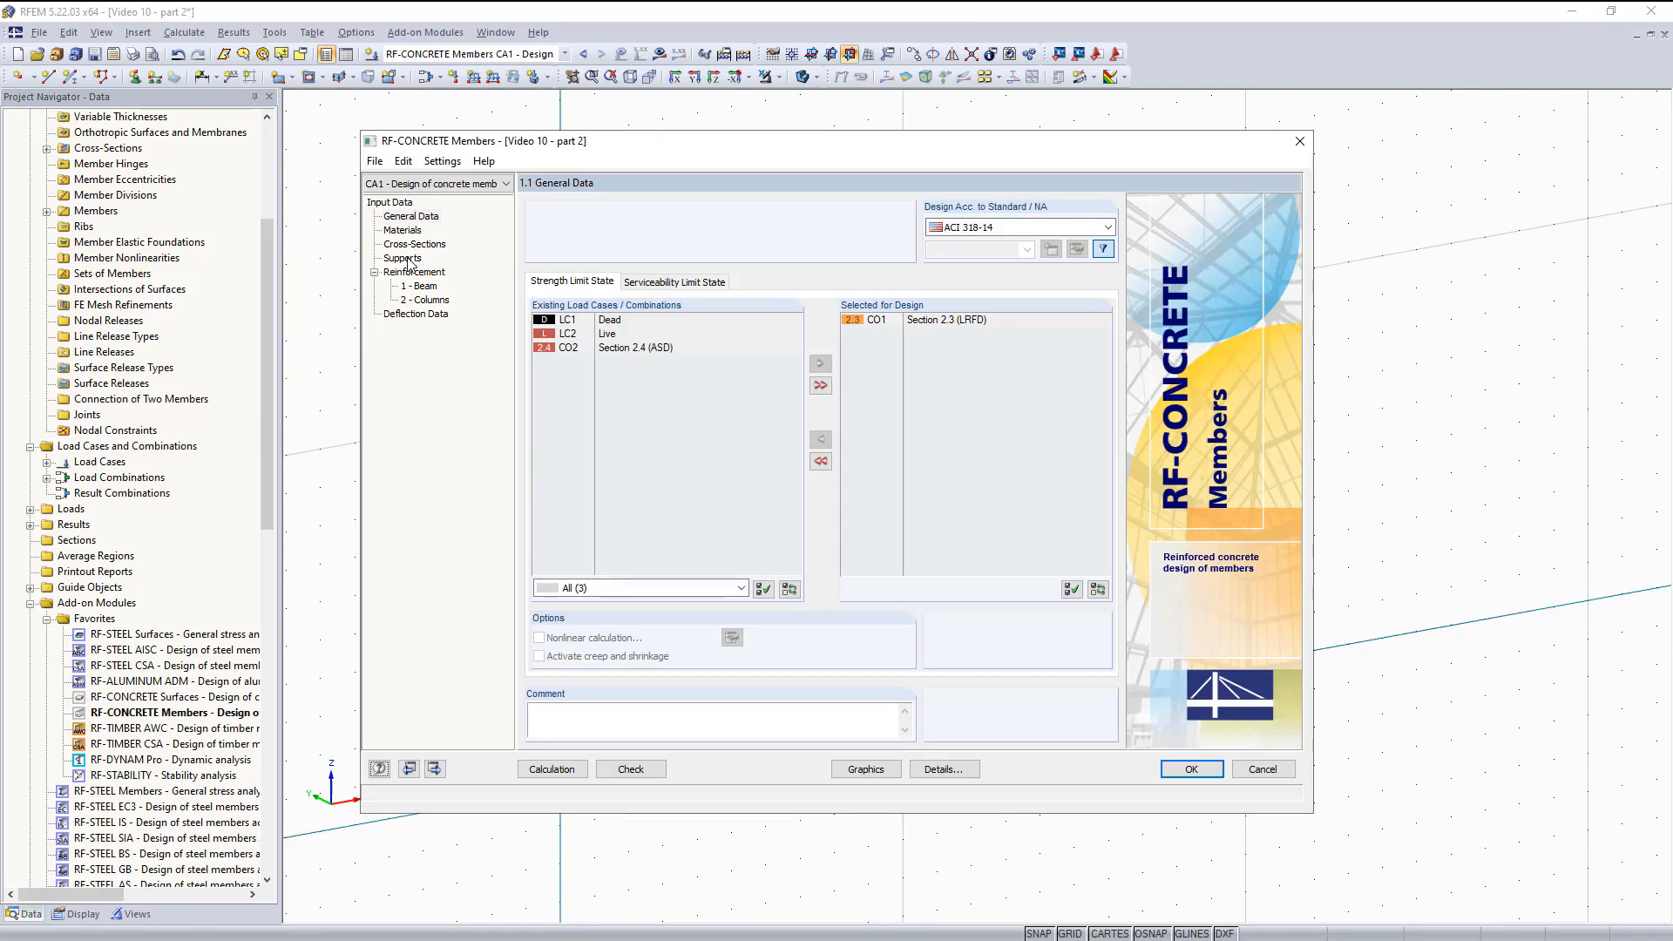
left_click(549, 773)
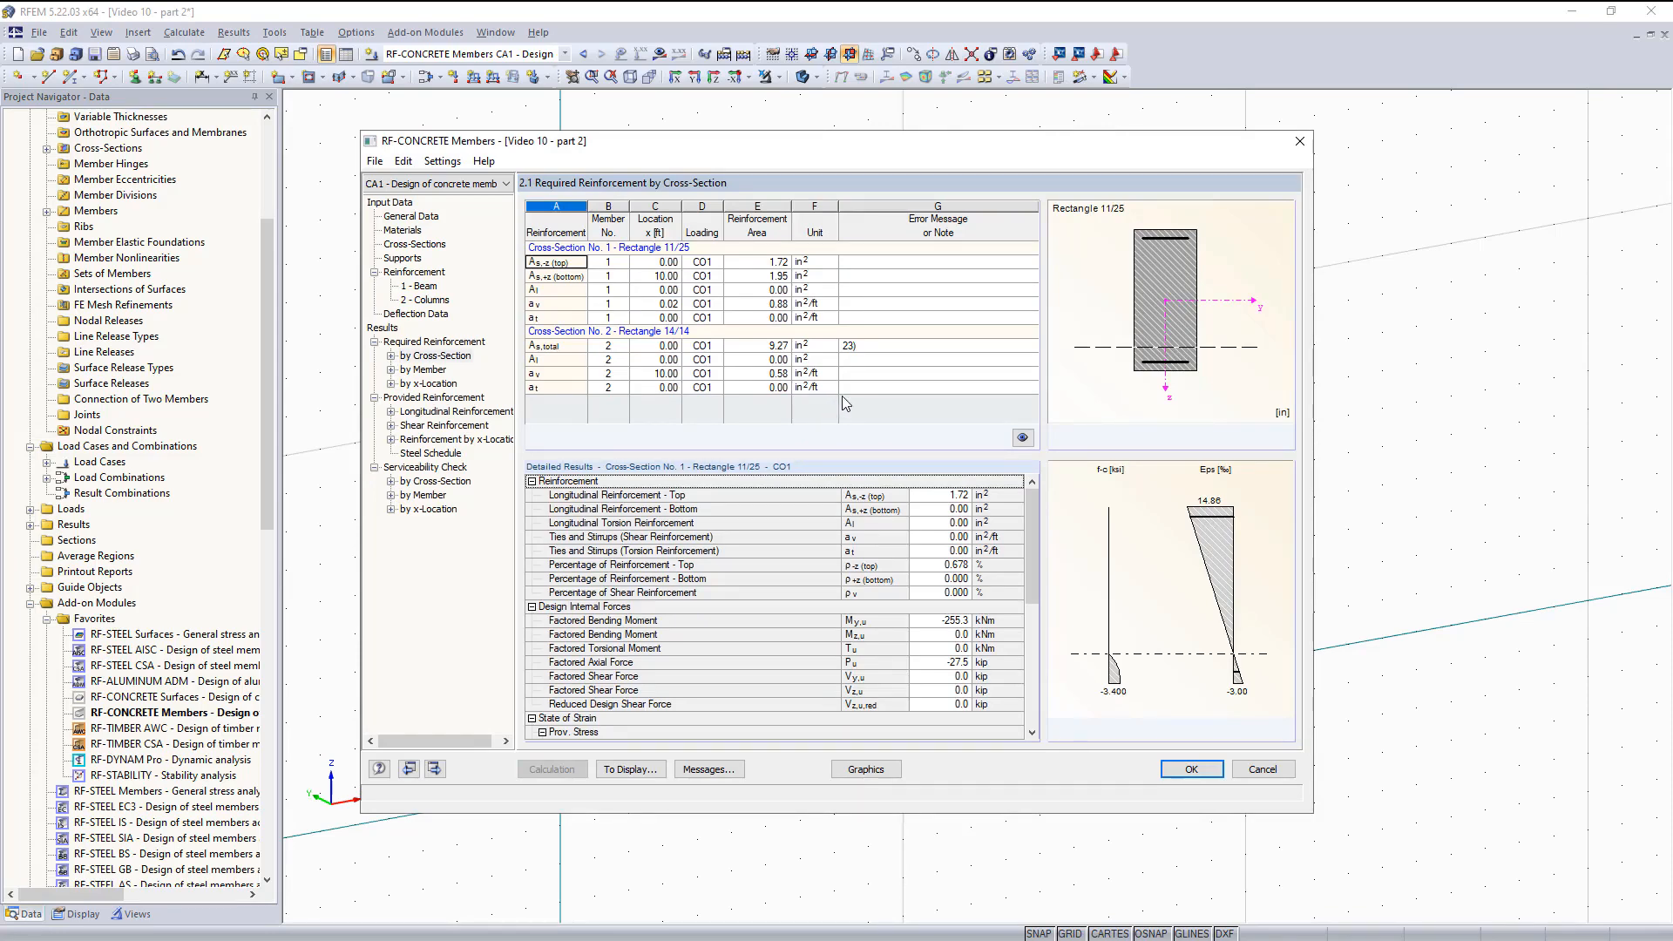
Compare the required reinforcement listed by cross-section and by member, ending on Member No. 1 in the by-member results.
left_click(433, 371)
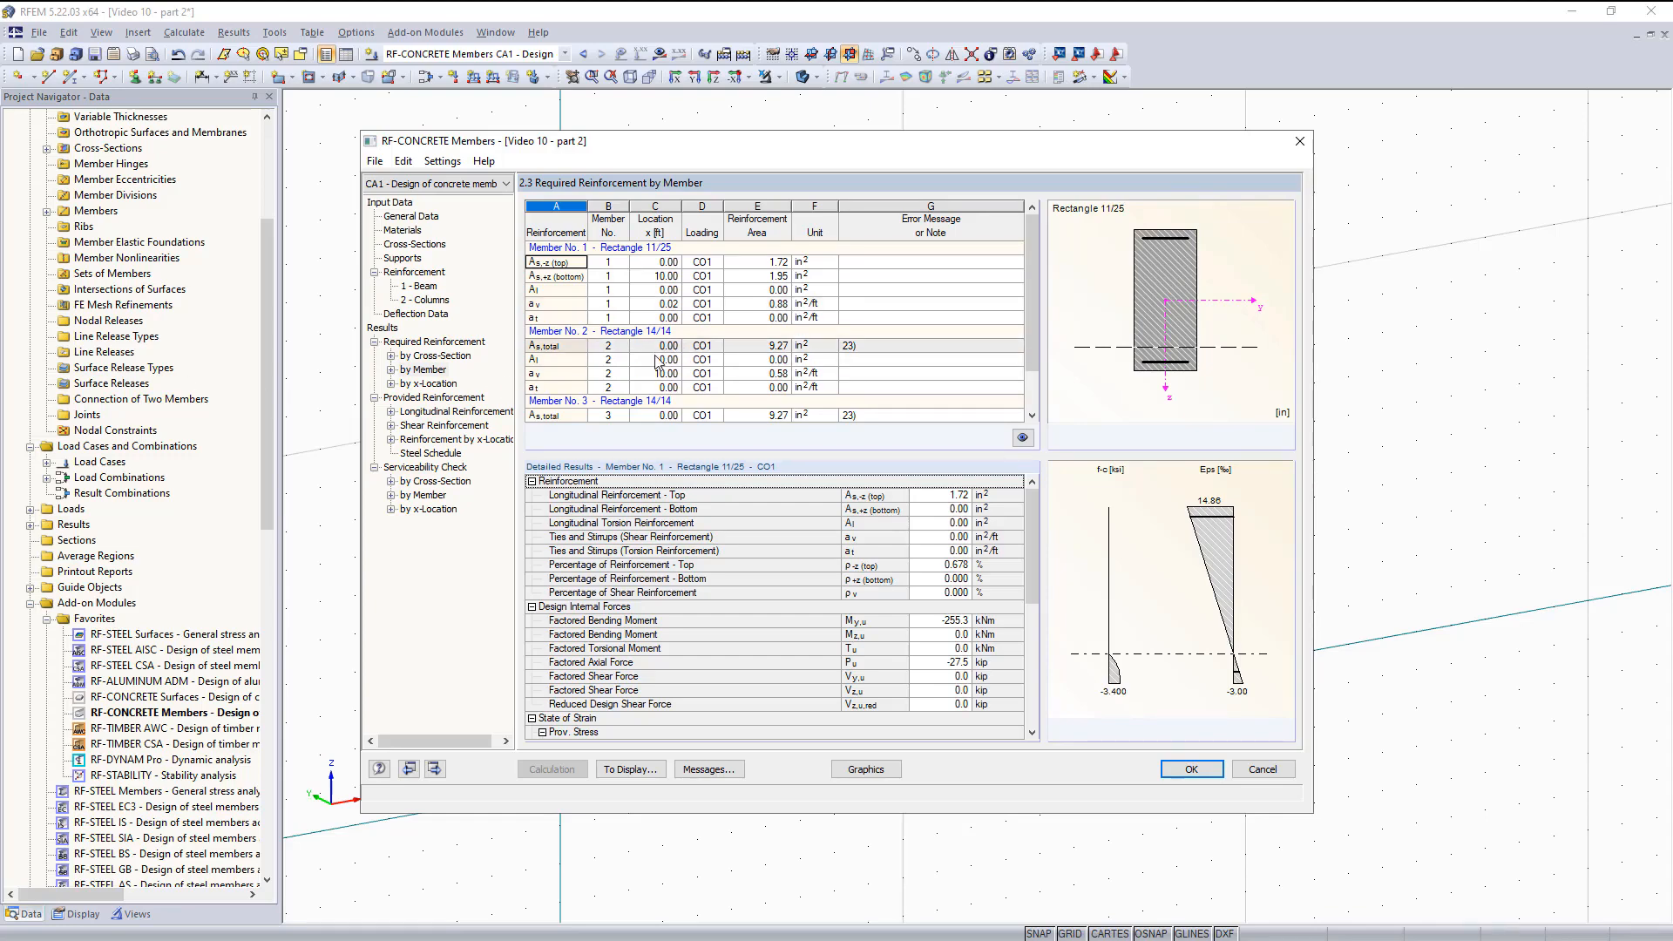
left_click(428, 359)
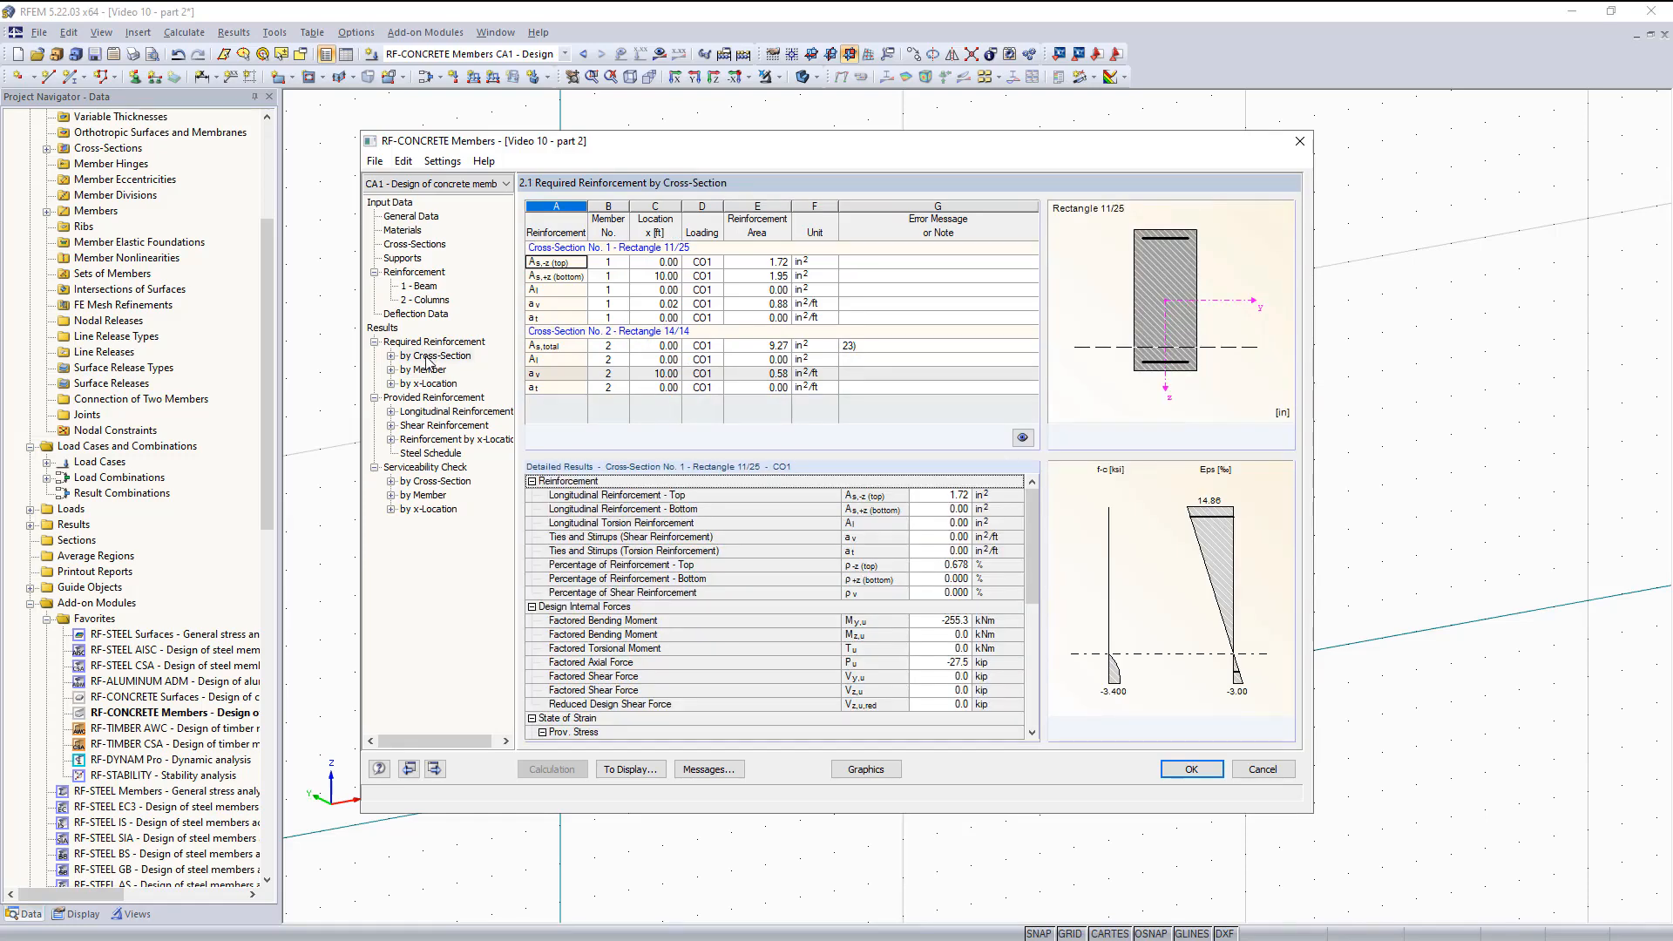
left_click(427, 369)
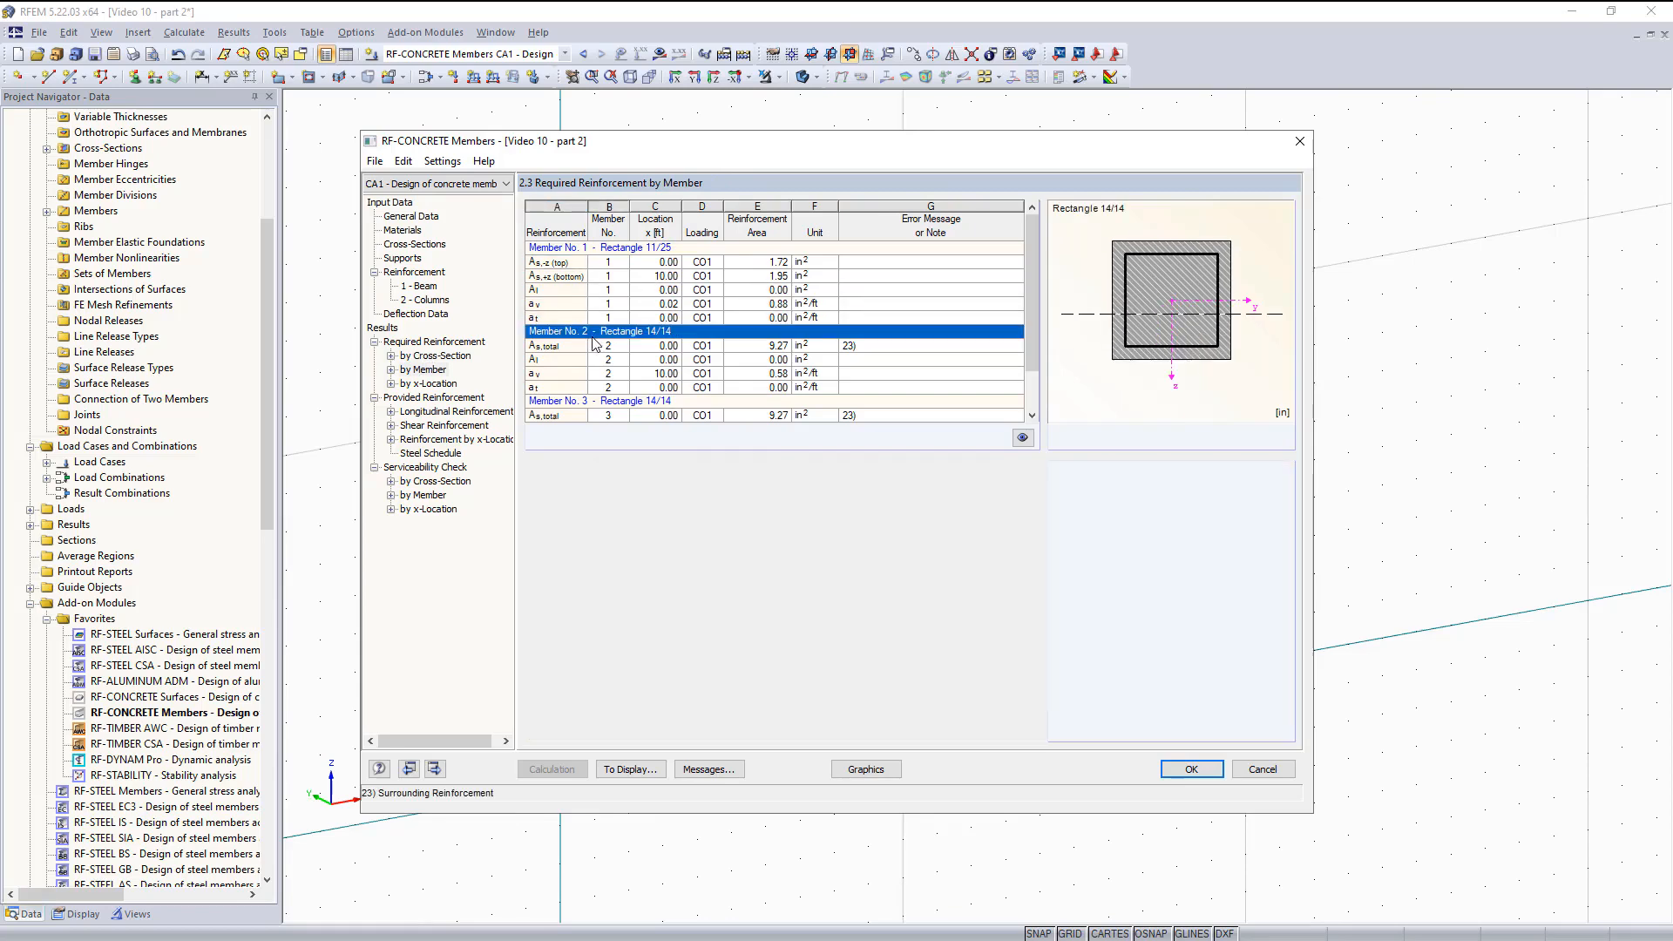
left_click(573, 250)
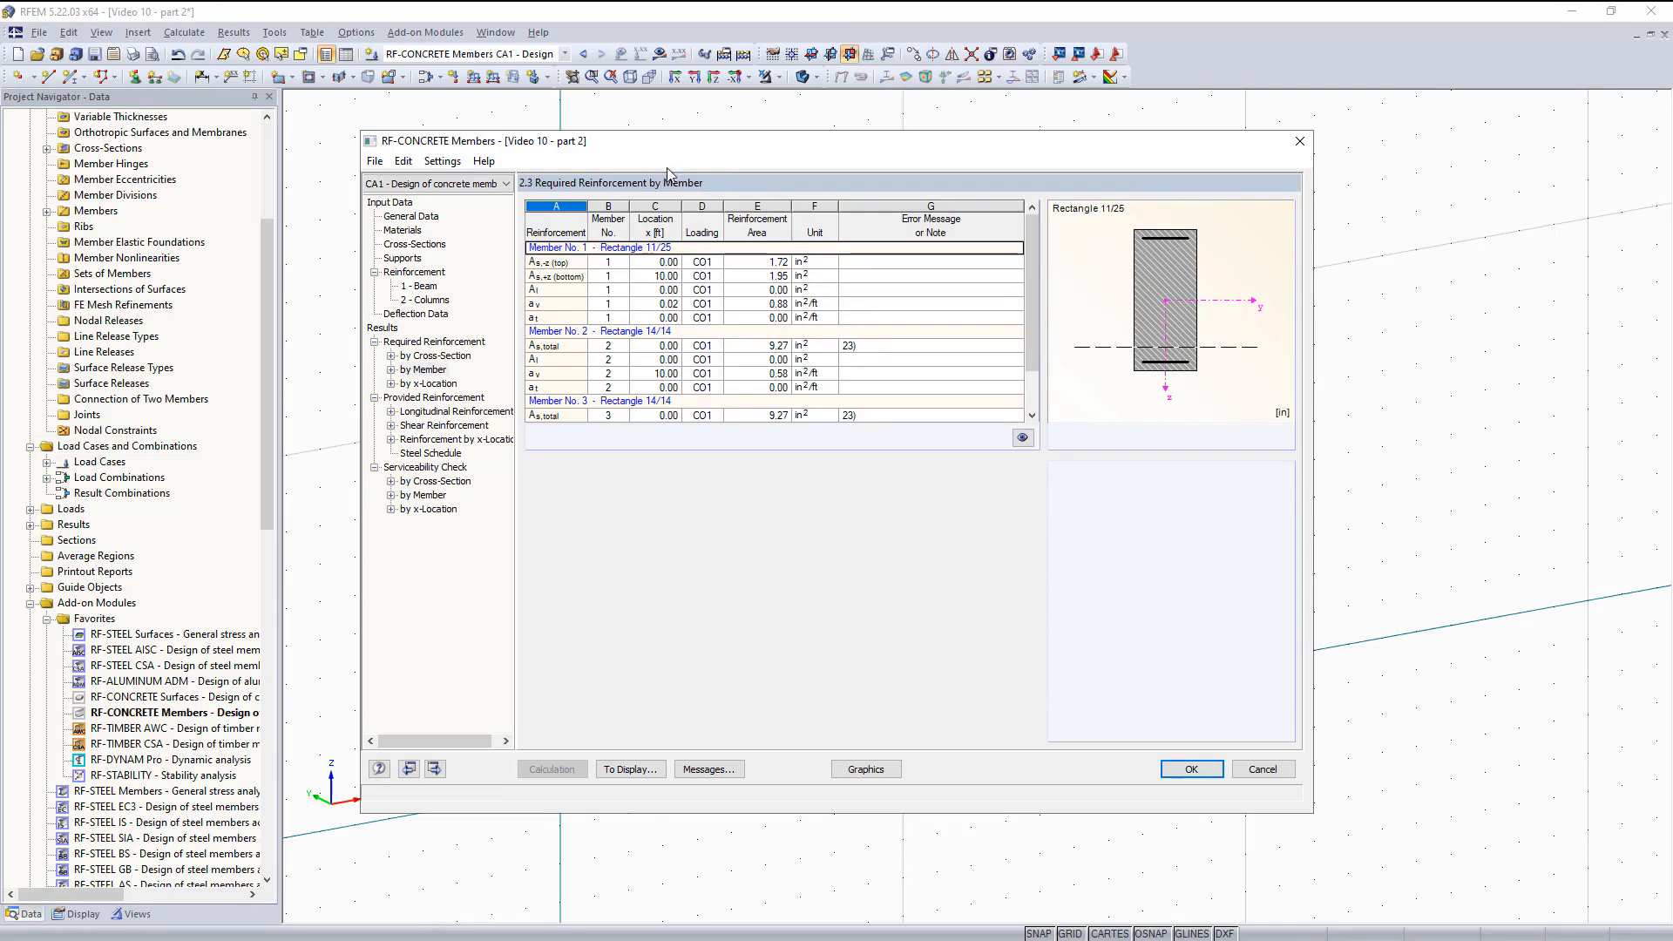
Uncover the frame model and locate the governing positions of Member No. 1's required top and shear reinforcement on the beam.
left_click_drag(679, 150, 702, 585)
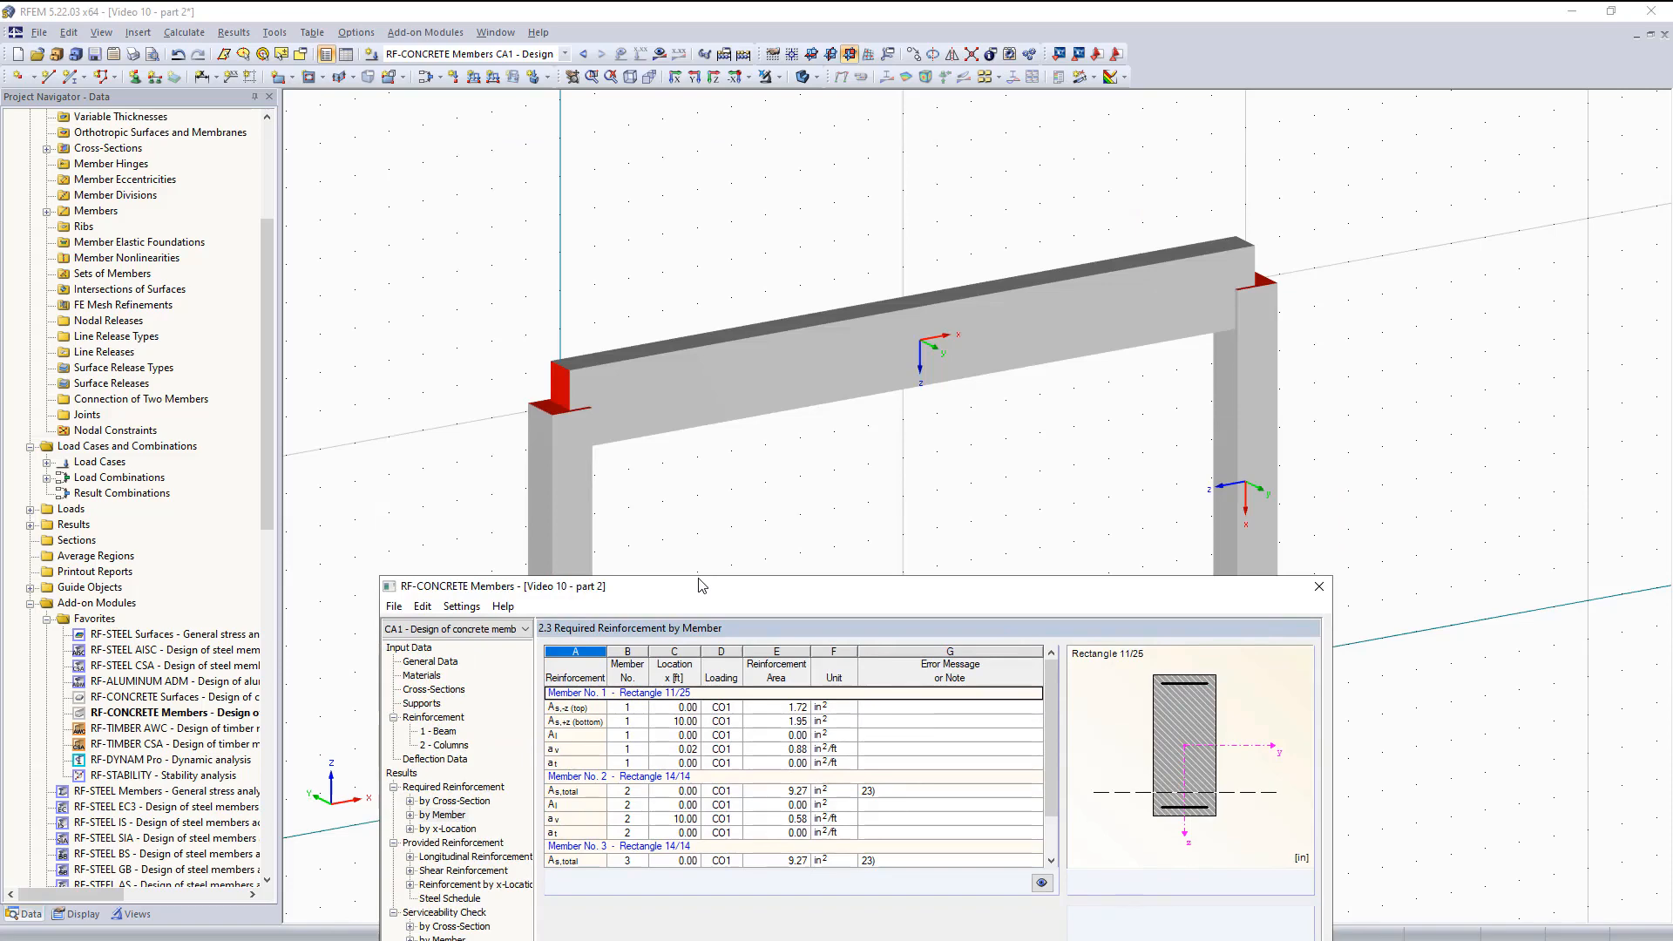
left_click_drag(702, 585, 741, 659)
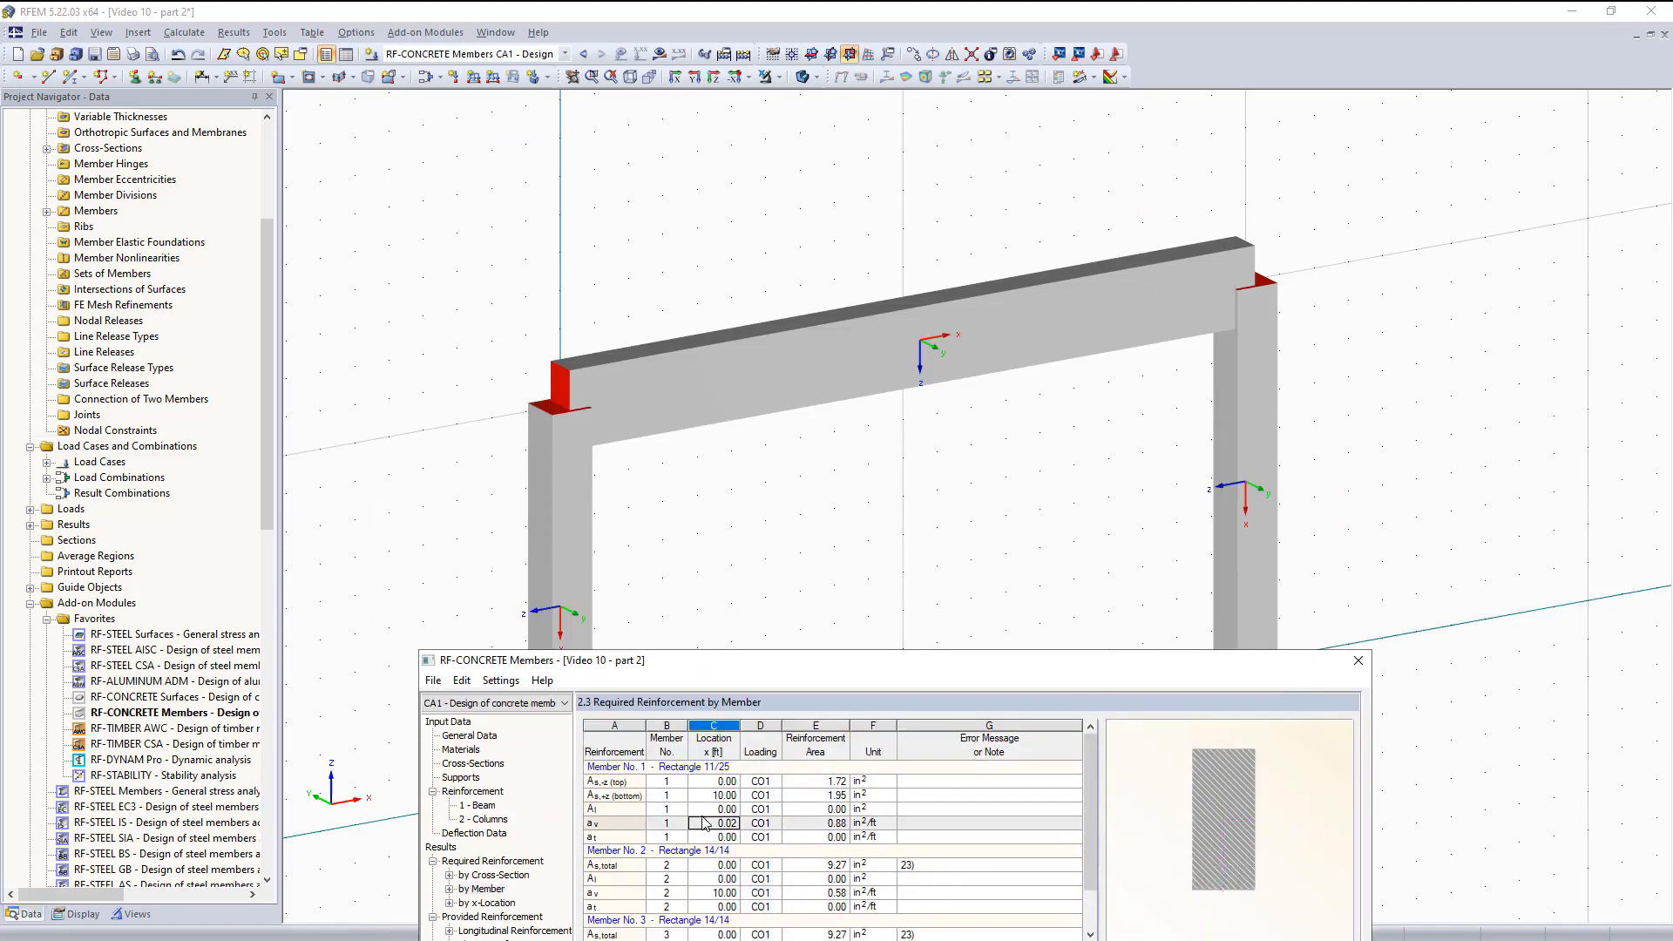
left_click(671, 784)
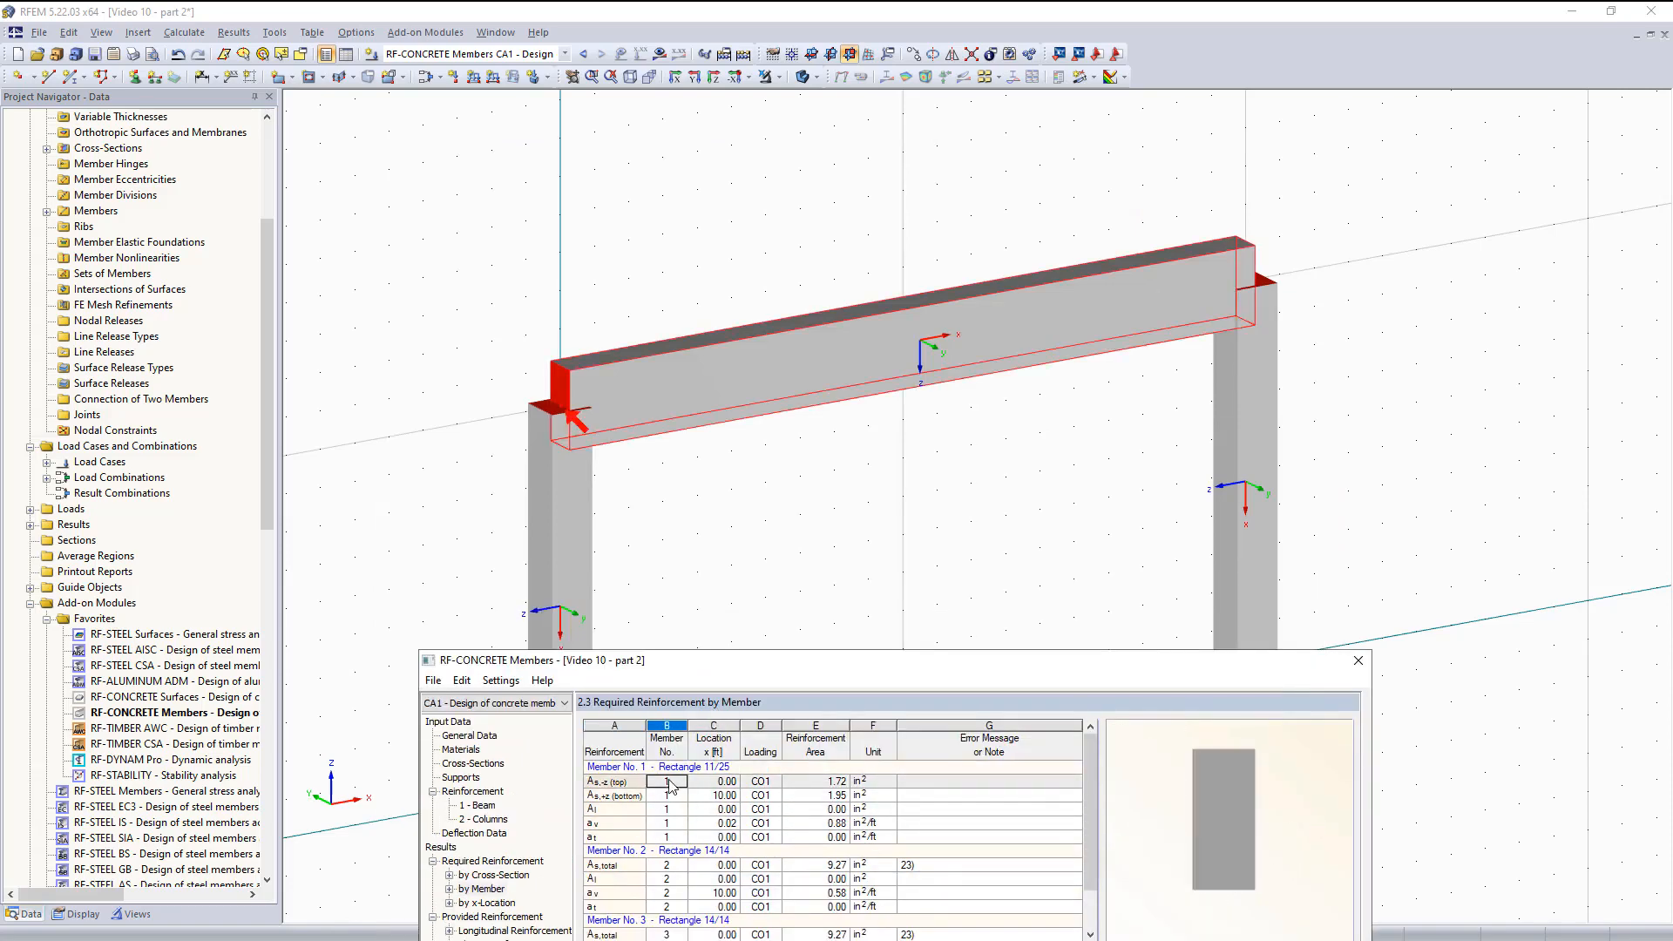
left_click(676, 821)
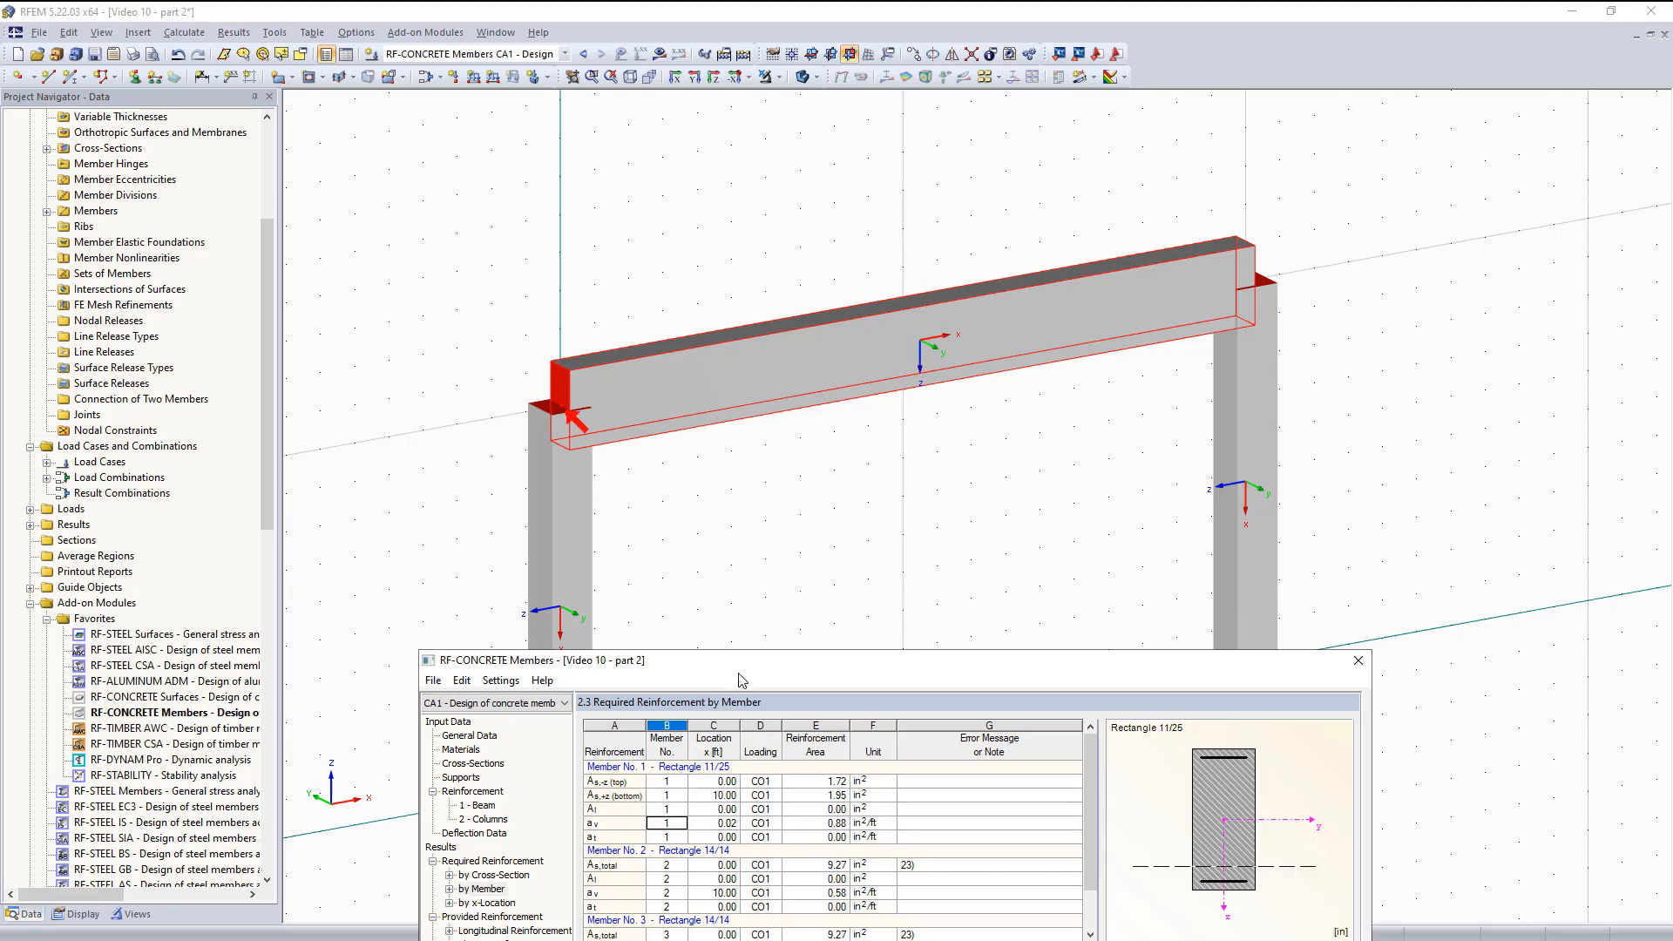
left_click_drag(740, 657, 728, 217)
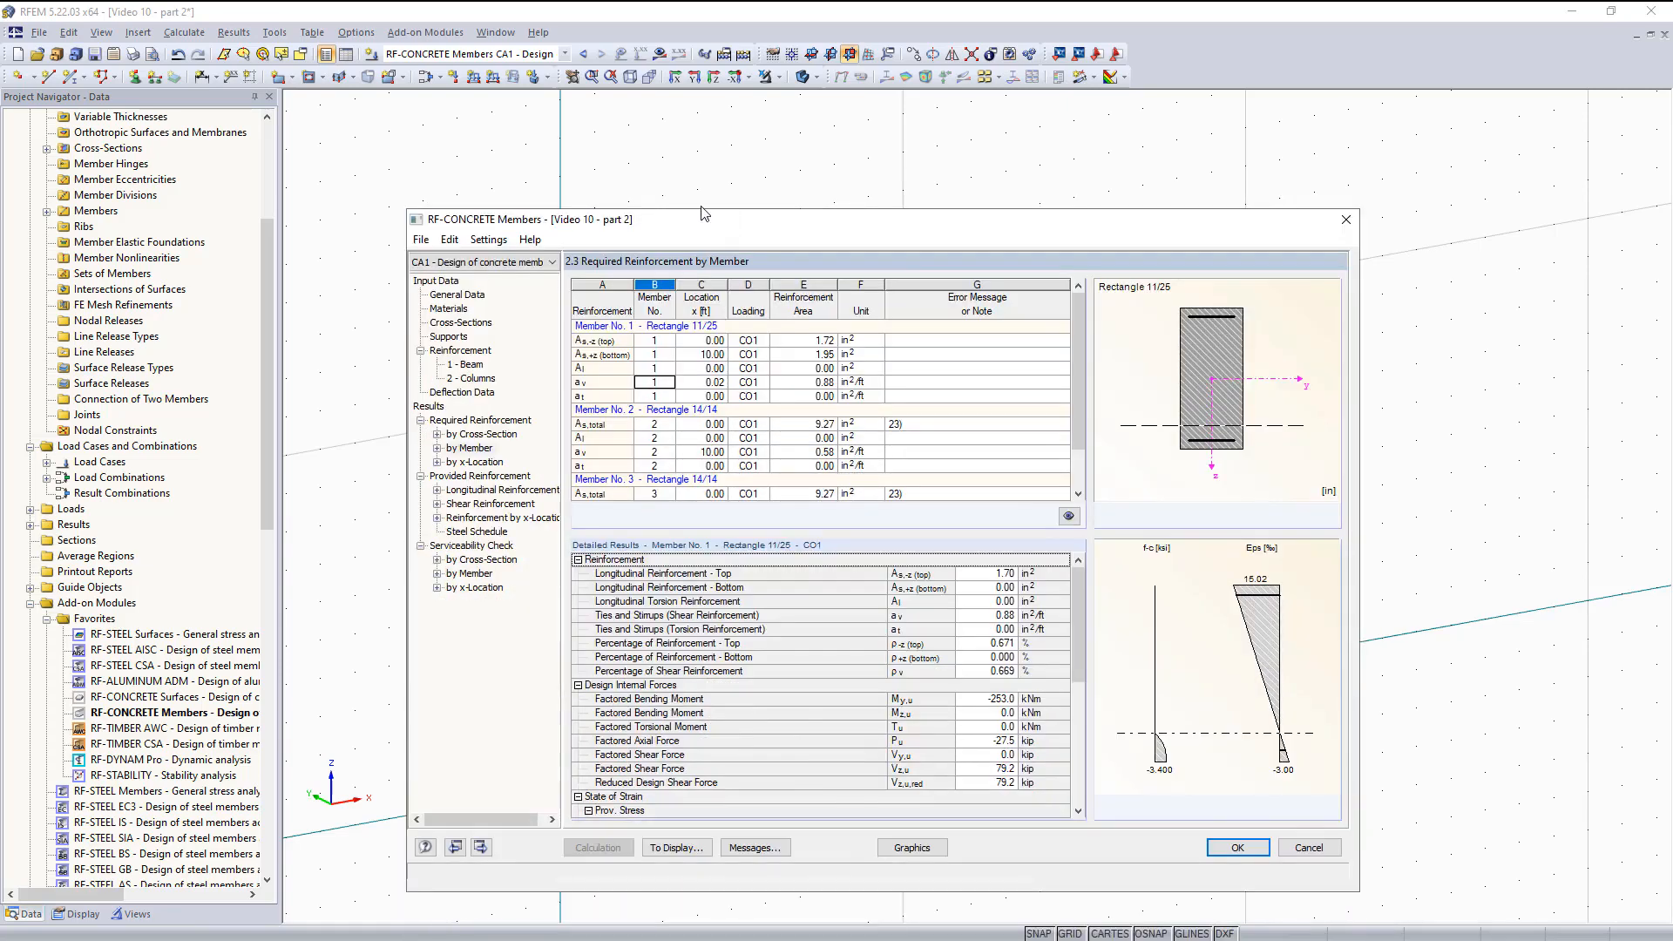
Examine the detailed results for Member No. 1's required top longitudinal reinforcement and stirrups.
left_click(656, 327)
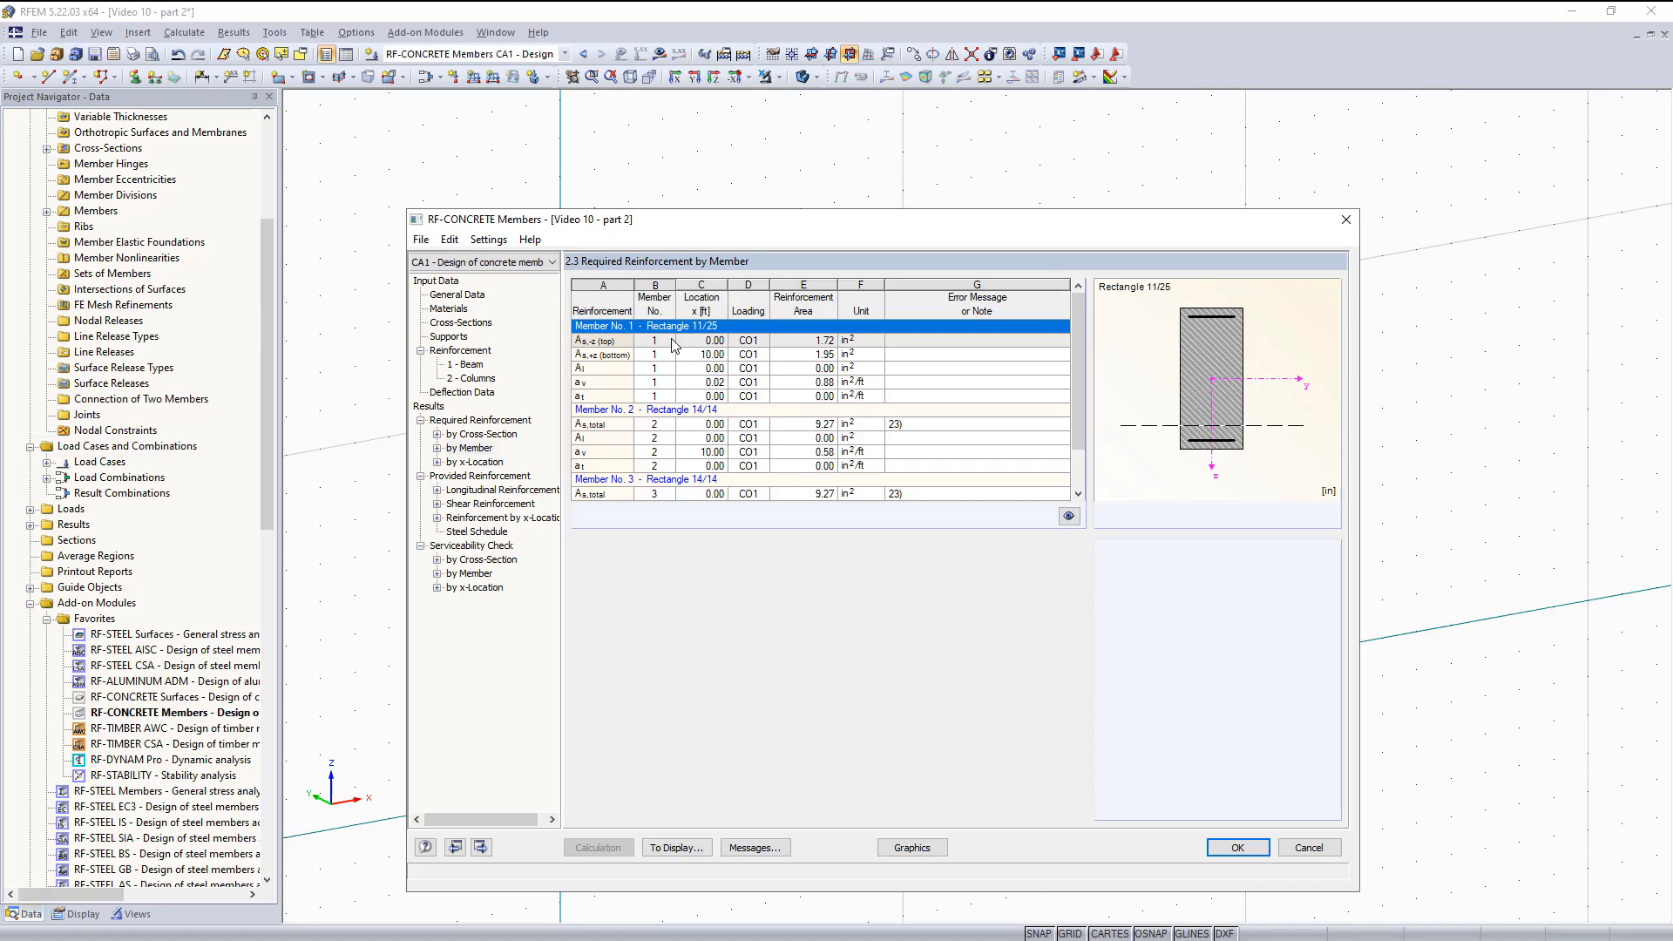
left_click(672, 351)
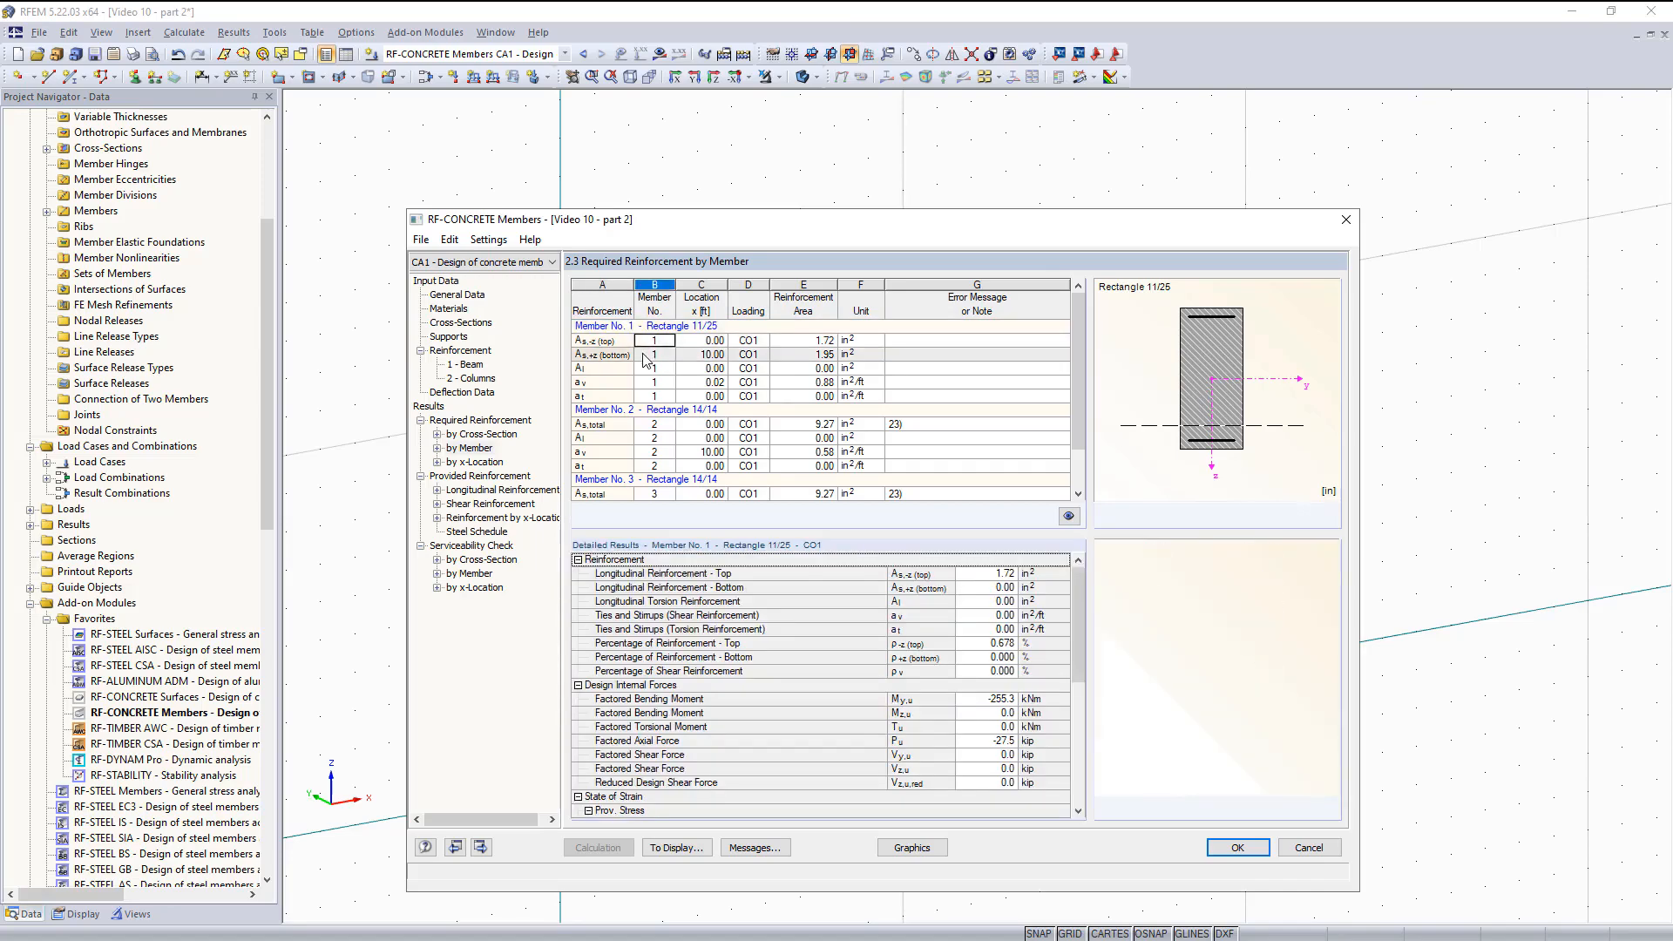
left_click(628, 382)
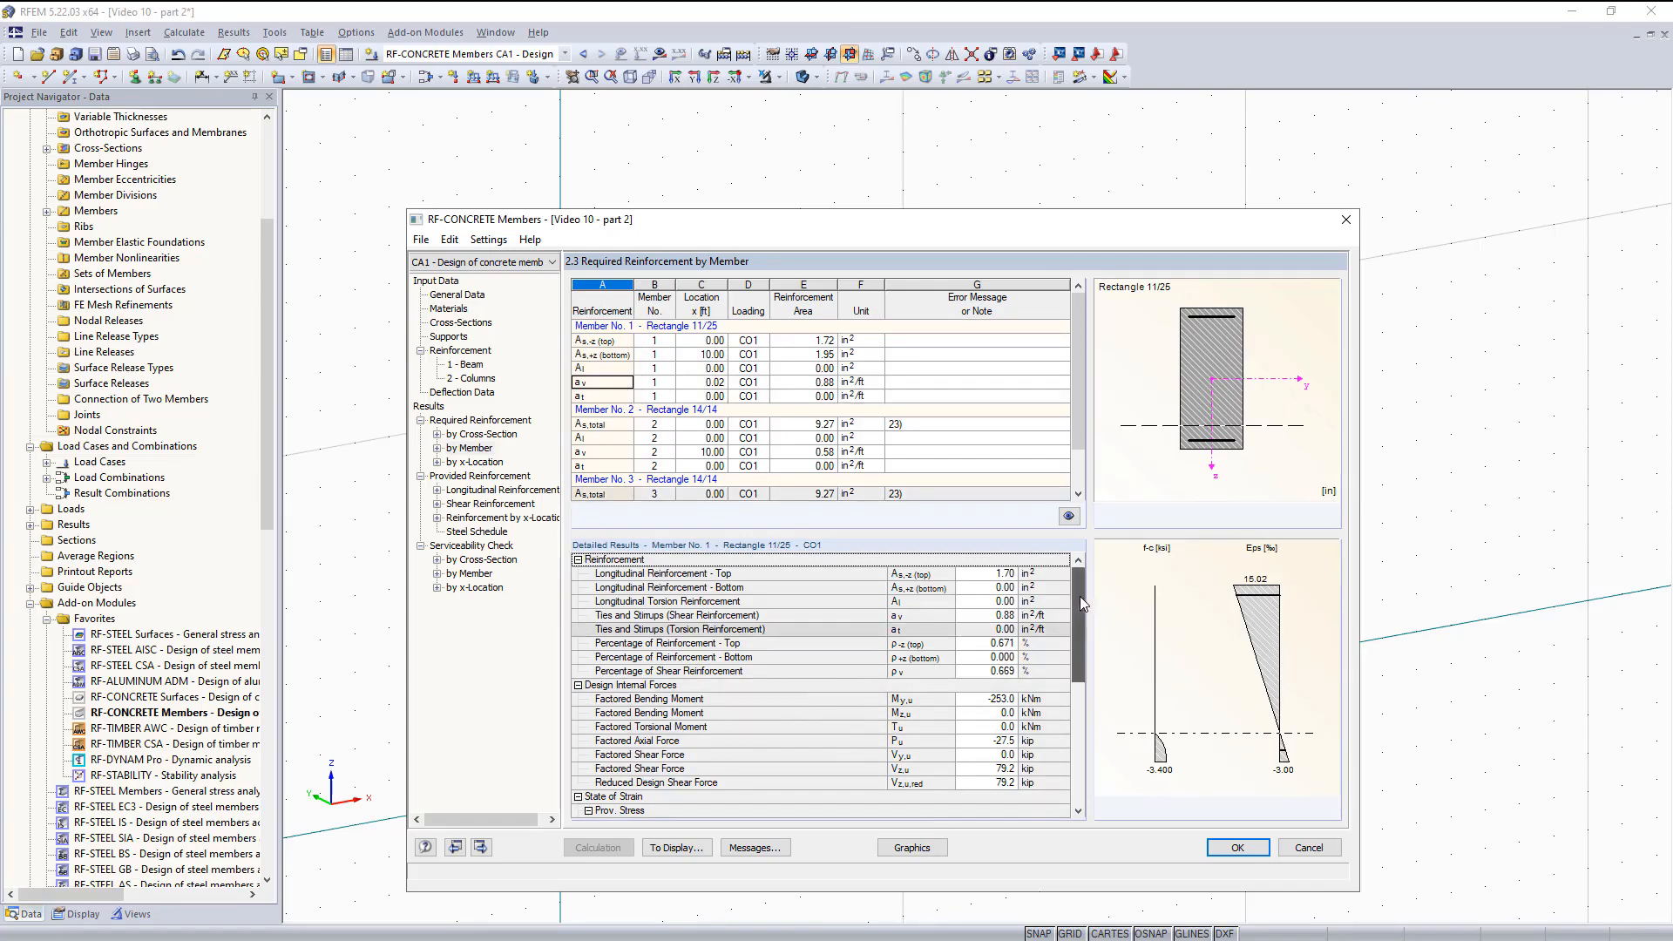
mouse_move(1080, 596)
left_mouse_down()
mouse_move(1070, 741)
mouse_move(1075, 587)
left_mouse_up()
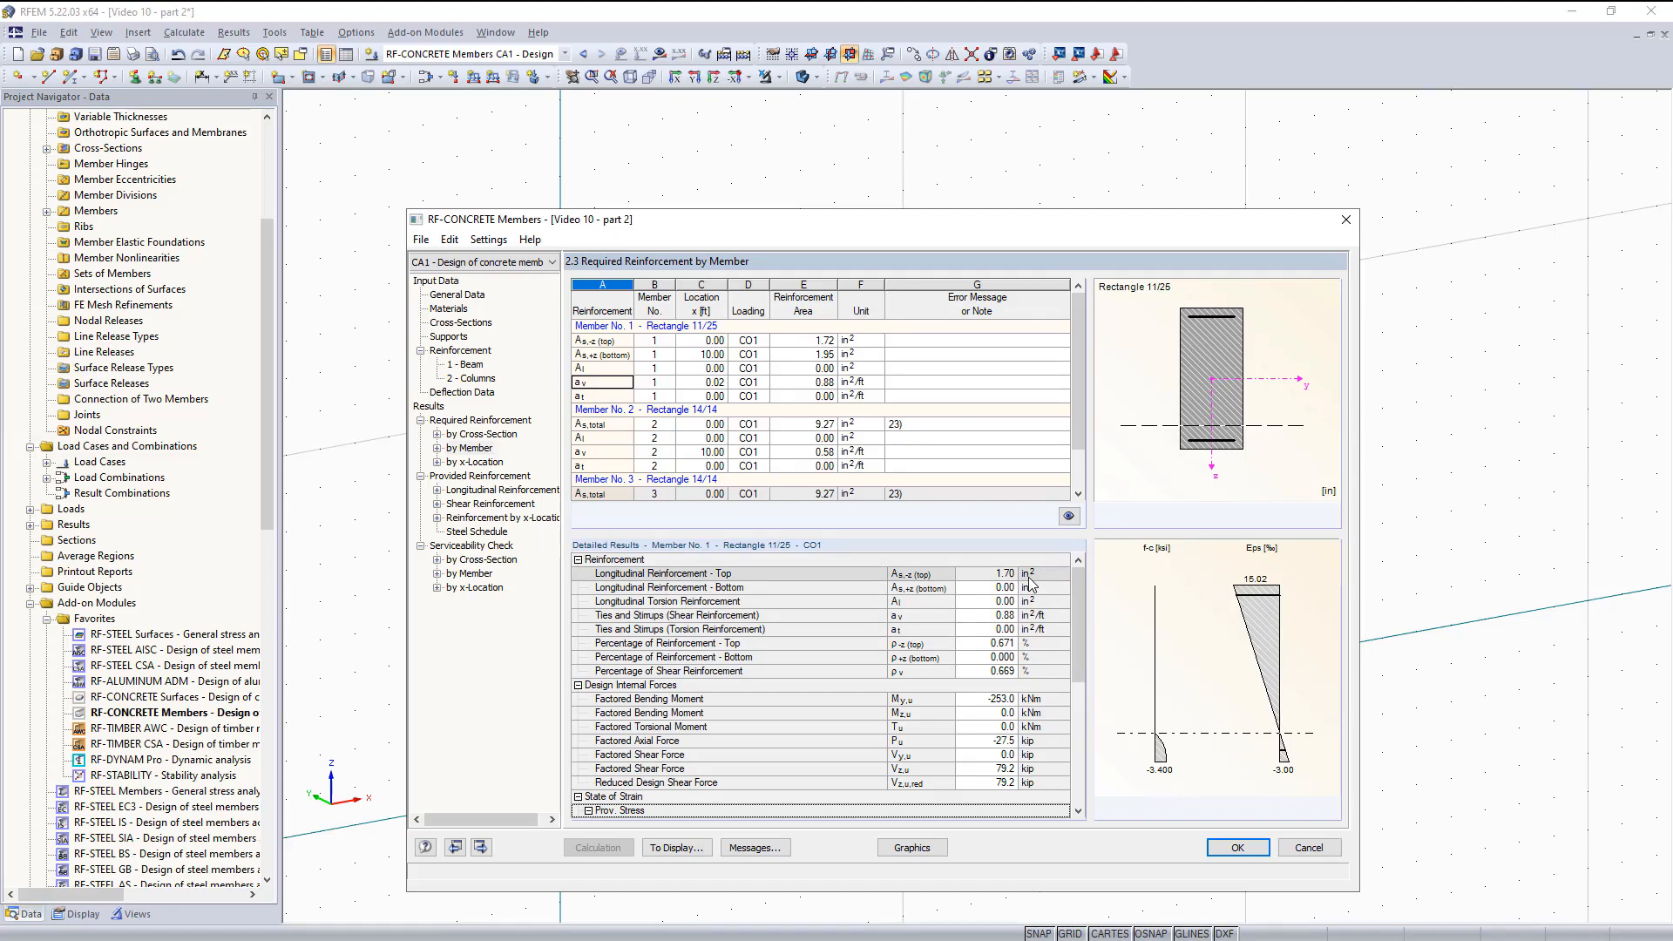
Review the provided longitudinal reinforcement, provided shear reinforcement and provided reinforcement by x-location results.
left_click(492, 479)
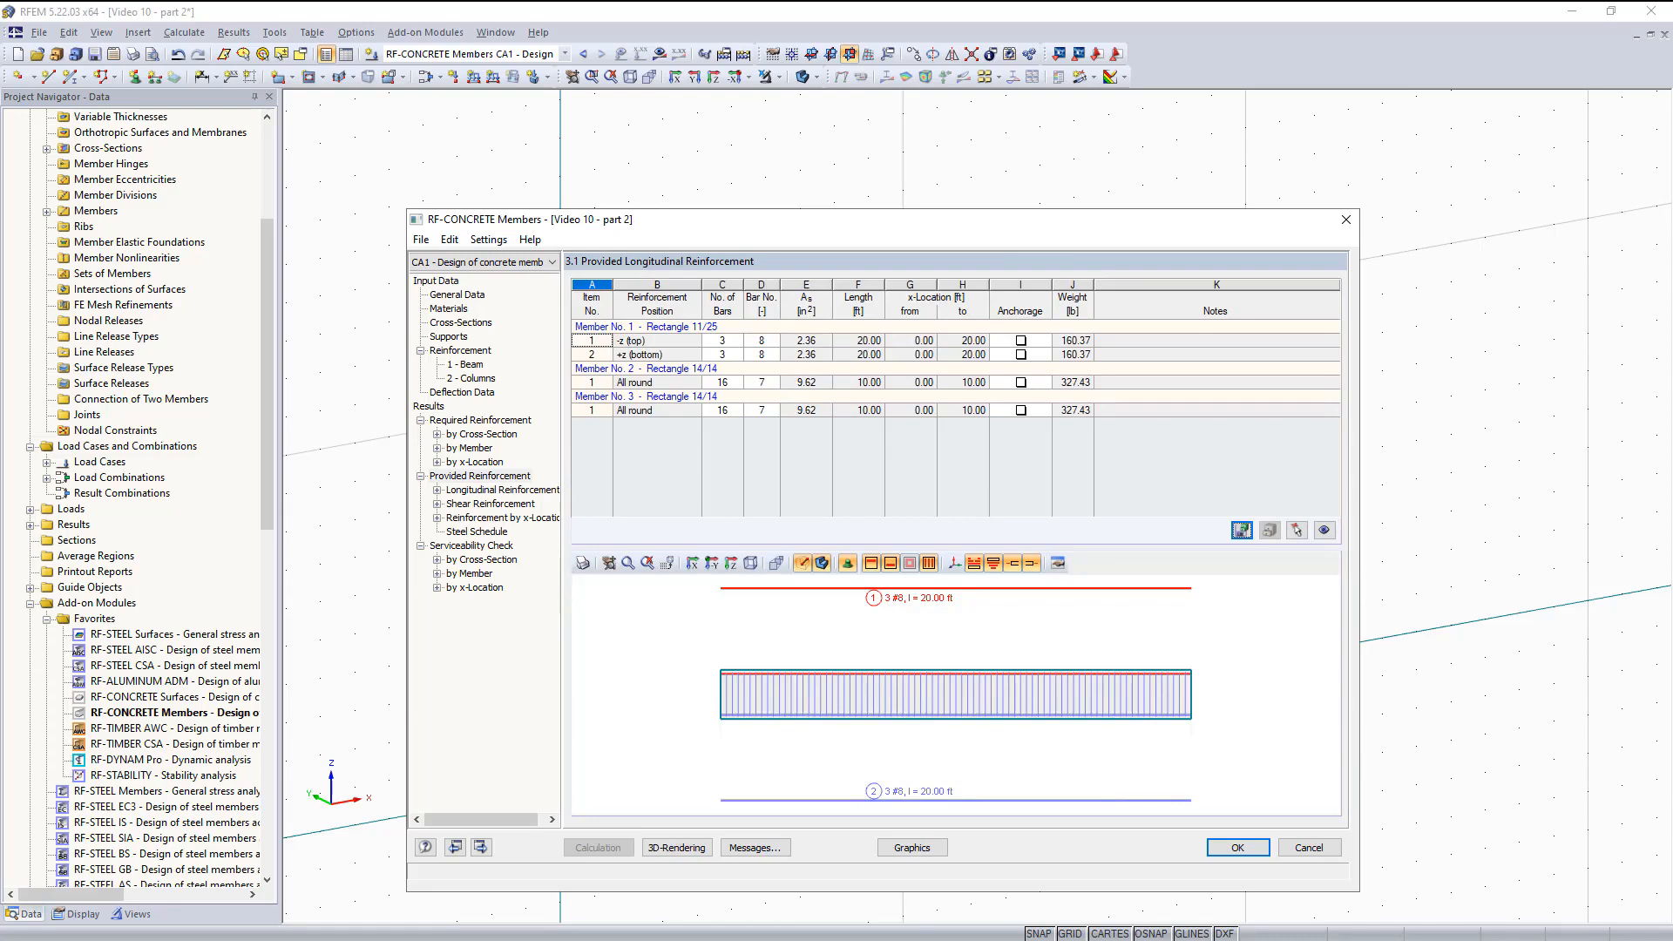
left_click(493, 504)
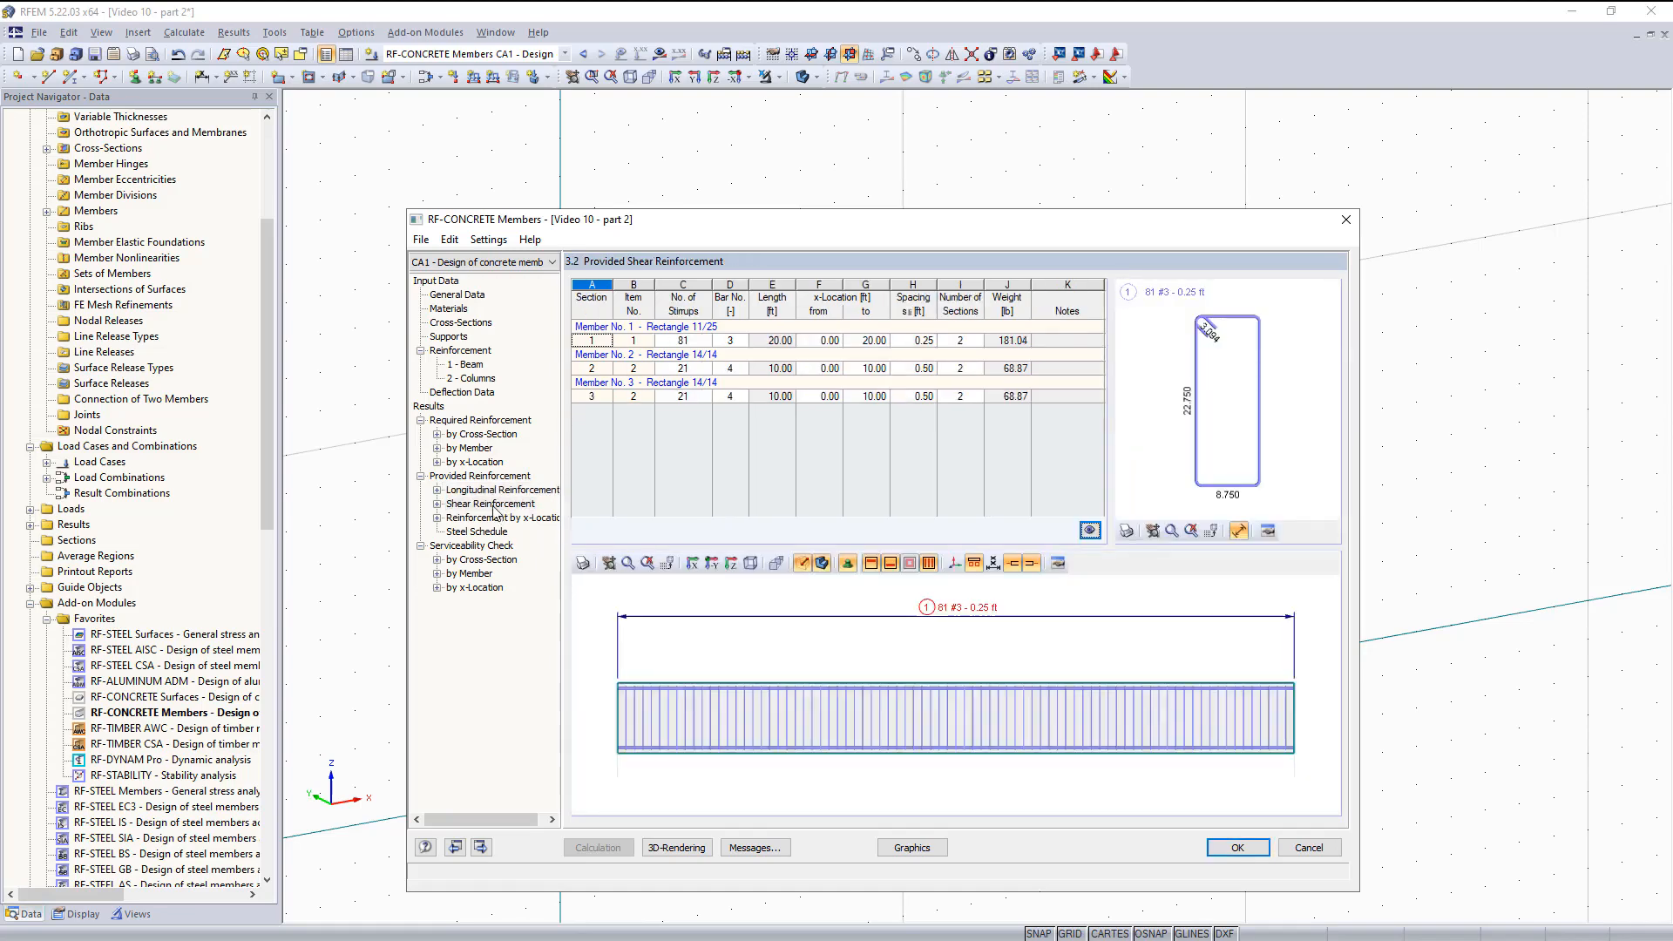
left_click(484, 519)
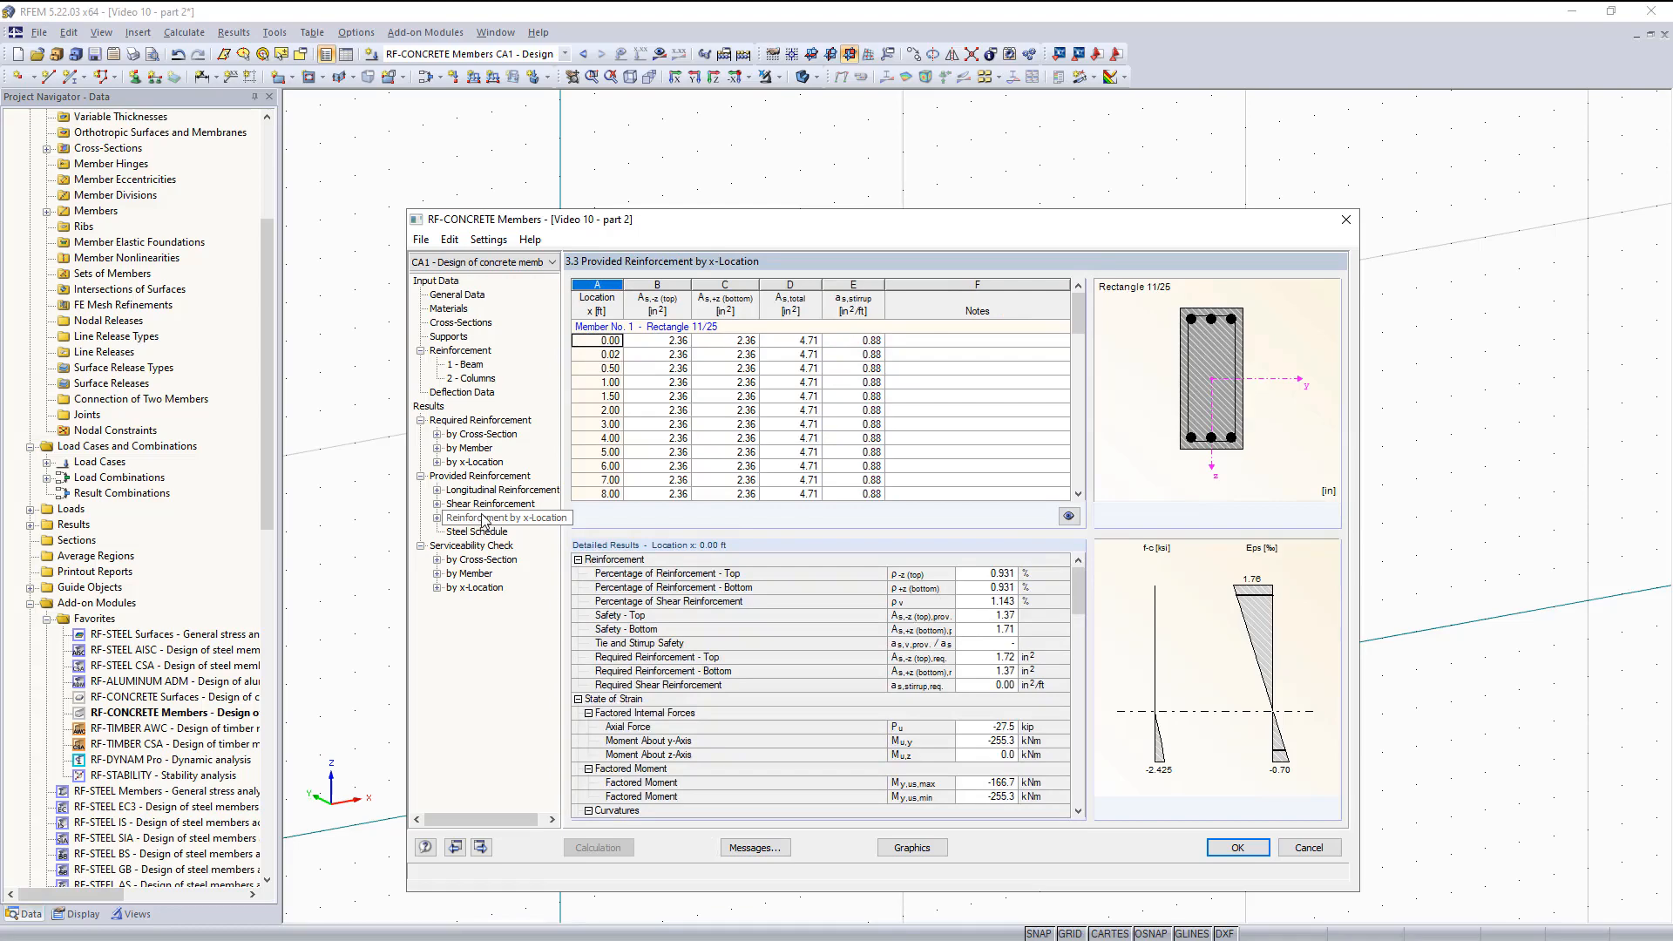
Inspect the provided longitudinal reinforcement of Member No. 1 in 3D and highlight its bottom bars.
left_click(499, 490)
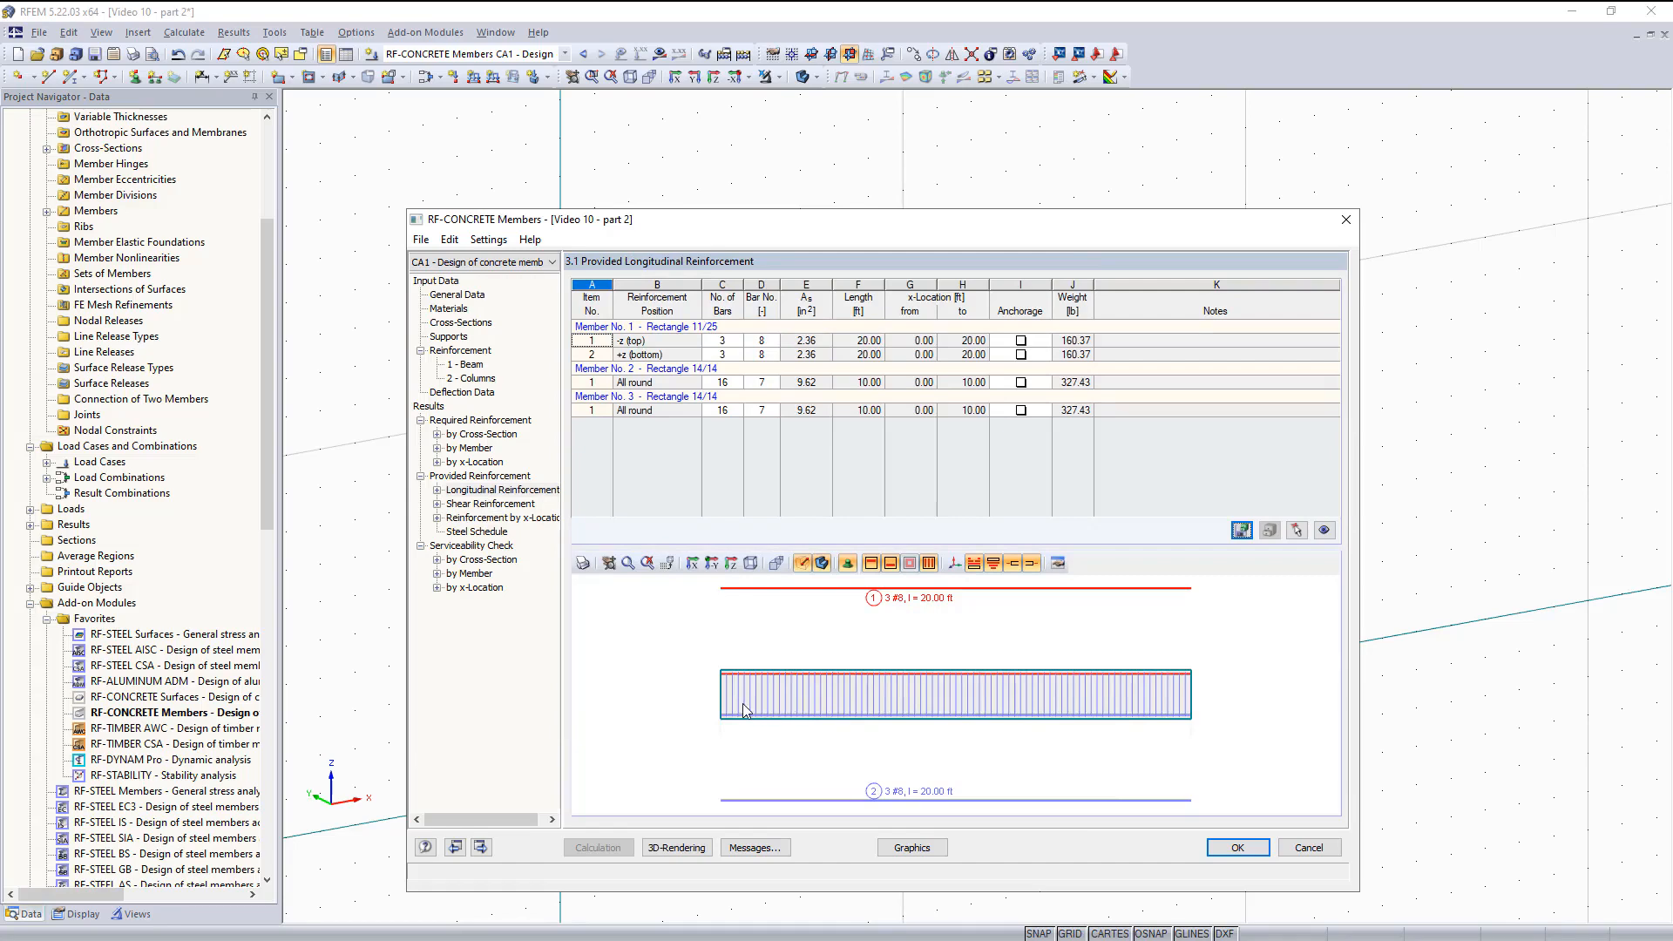
middle_click_drag(743, 704, 1016, 726, "ctrl")
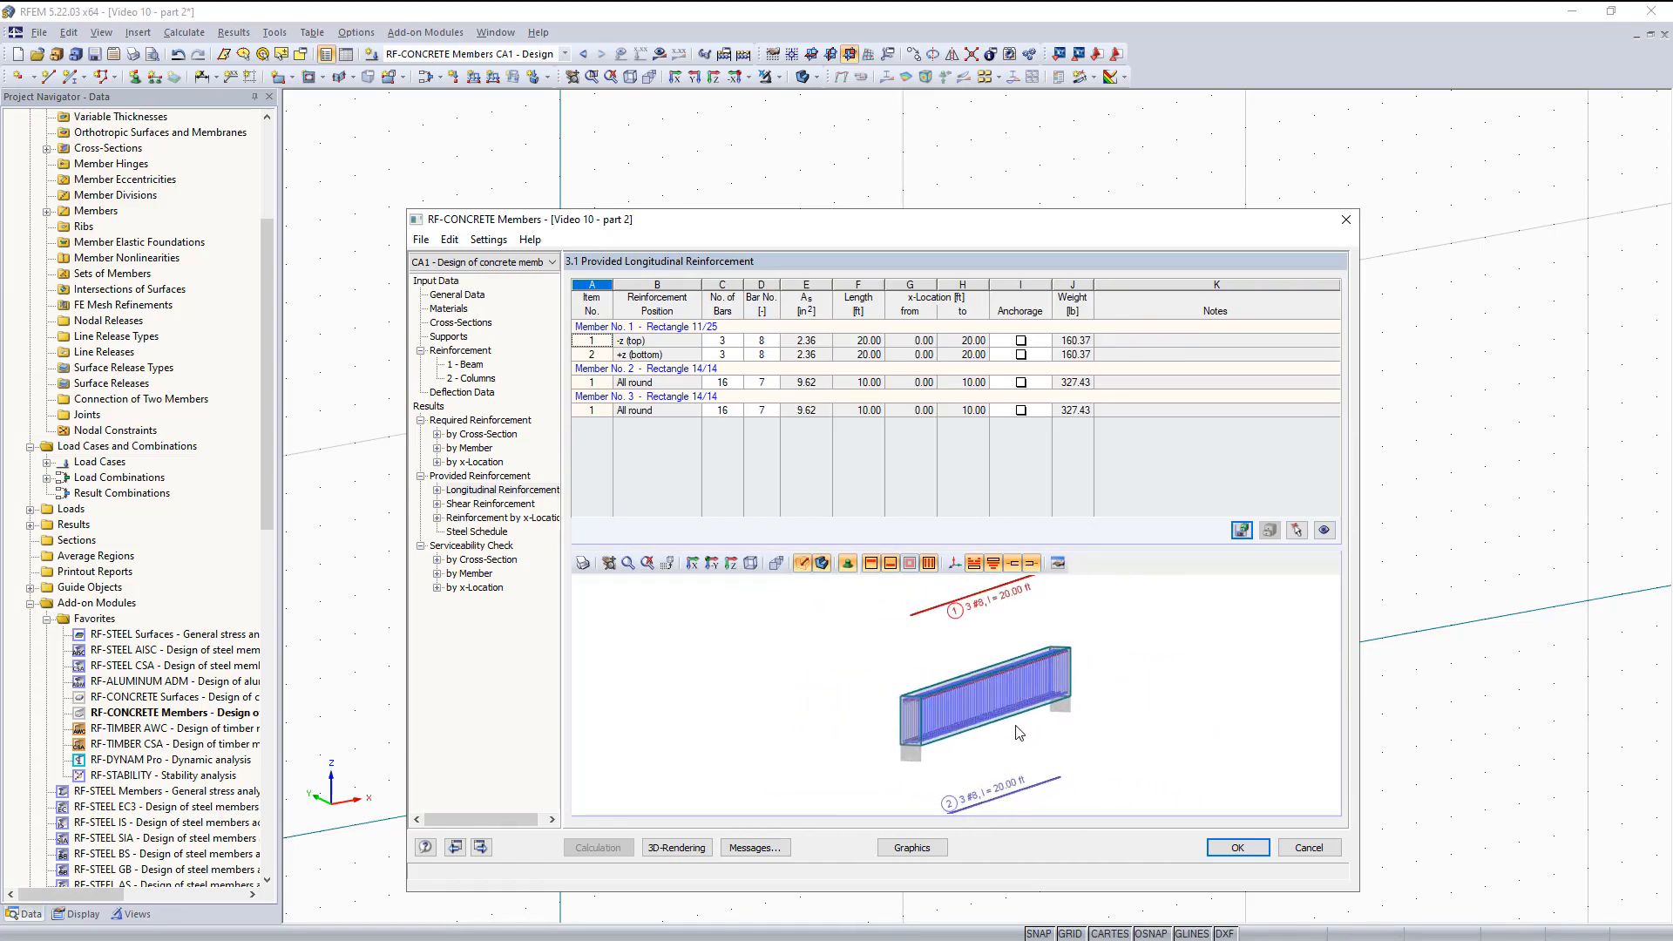
scroll(920, 707, "up", 10)
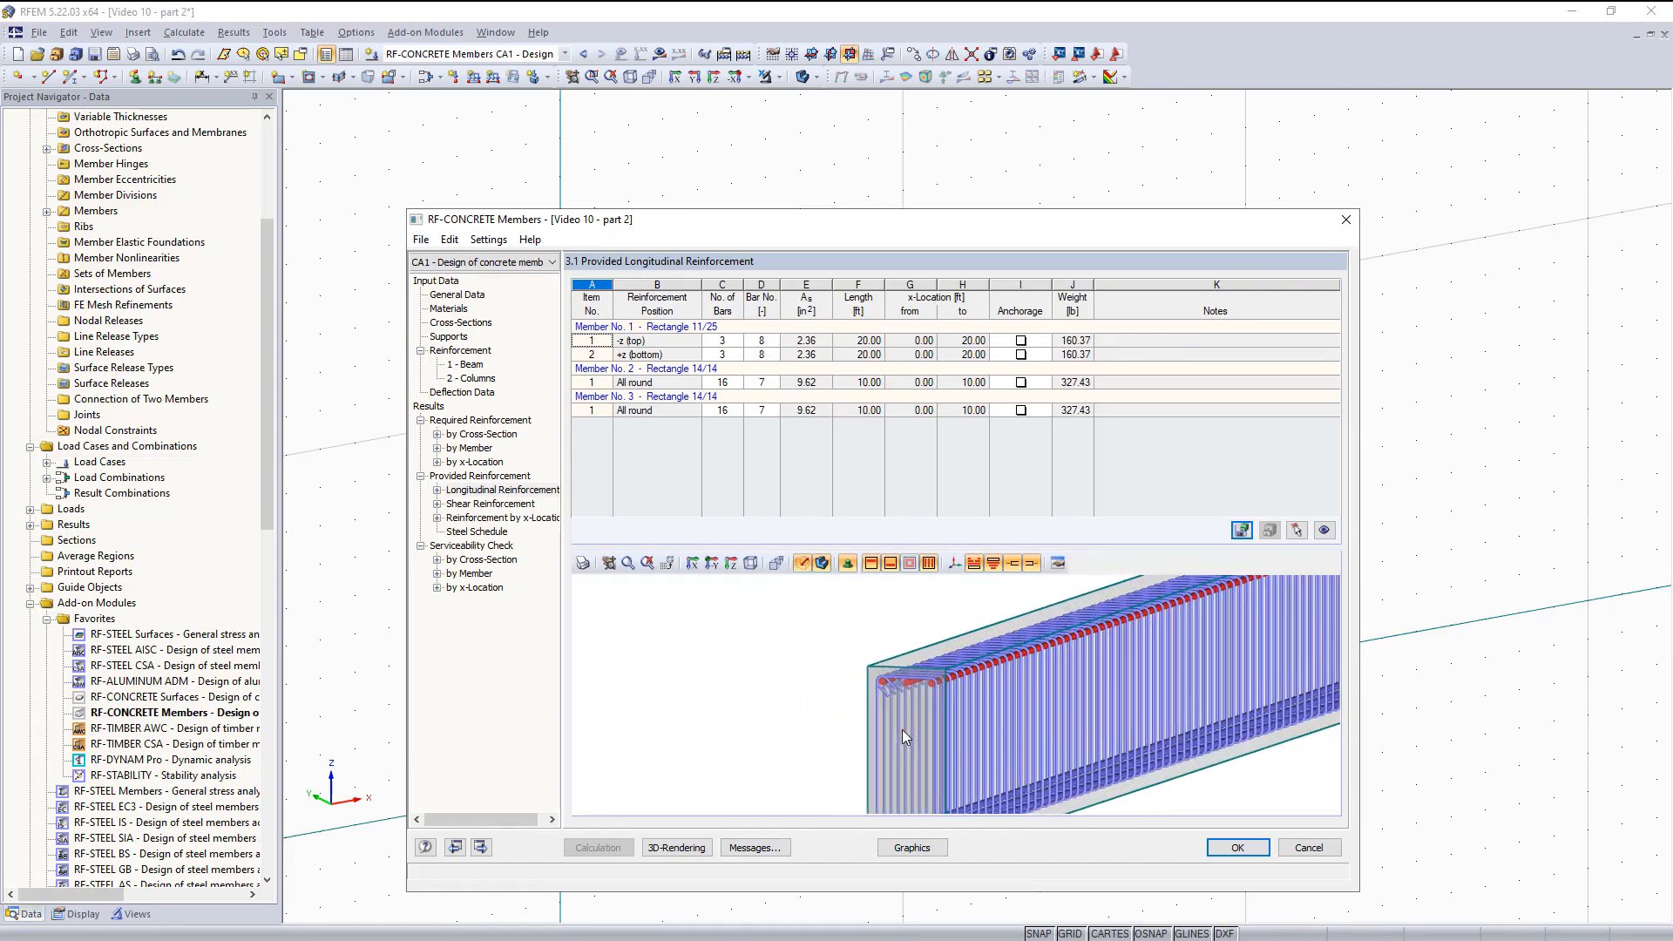
middle_click_drag(901, 731, 902, 670)
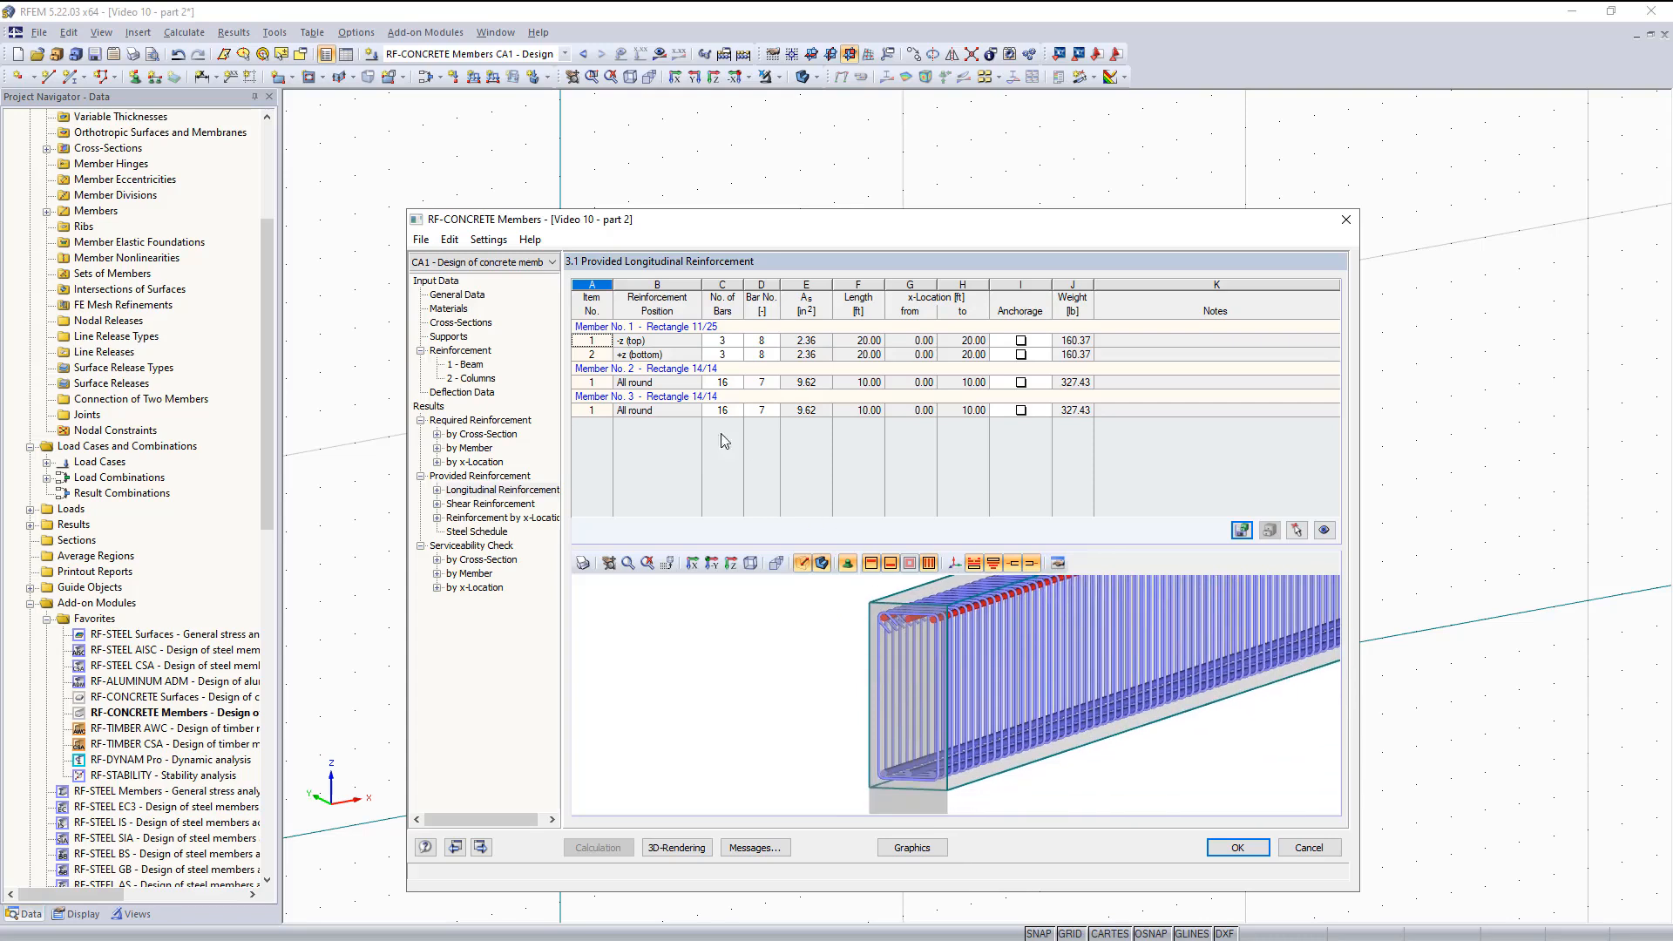
left_click(643, 355)
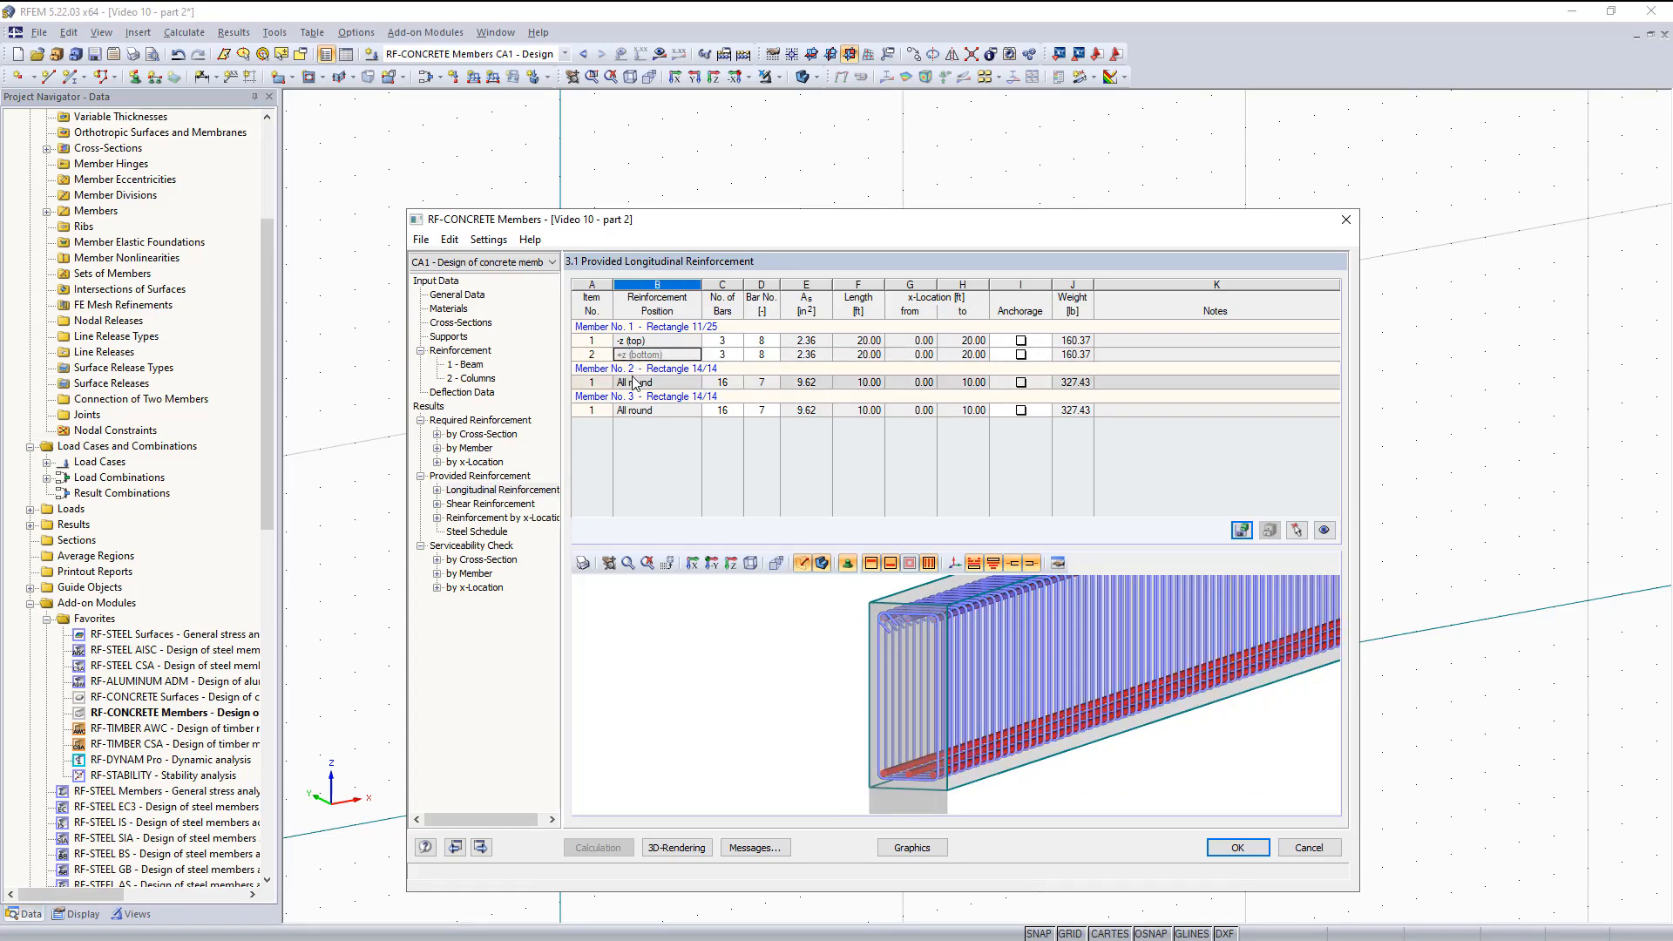
Inspect the provided shear reinforcement of Member No. 1 in the 3D reinforcement graphic.
left_click(488, 505)
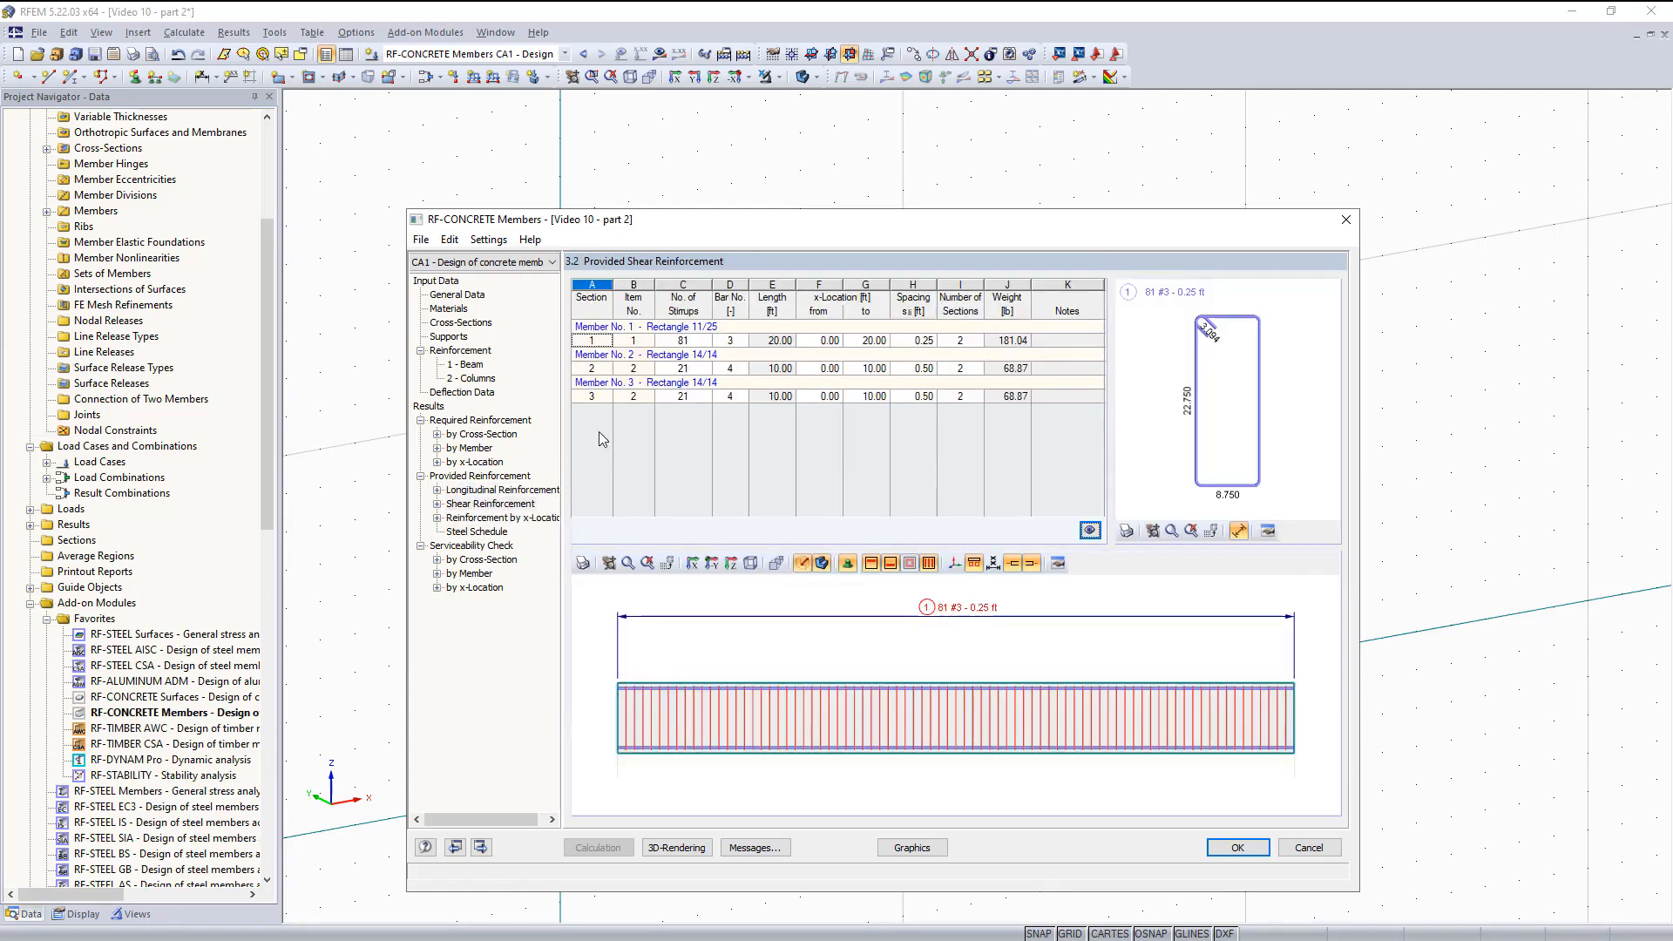
middle_click_drag(695, 699, 1032, 726, "ctrl")
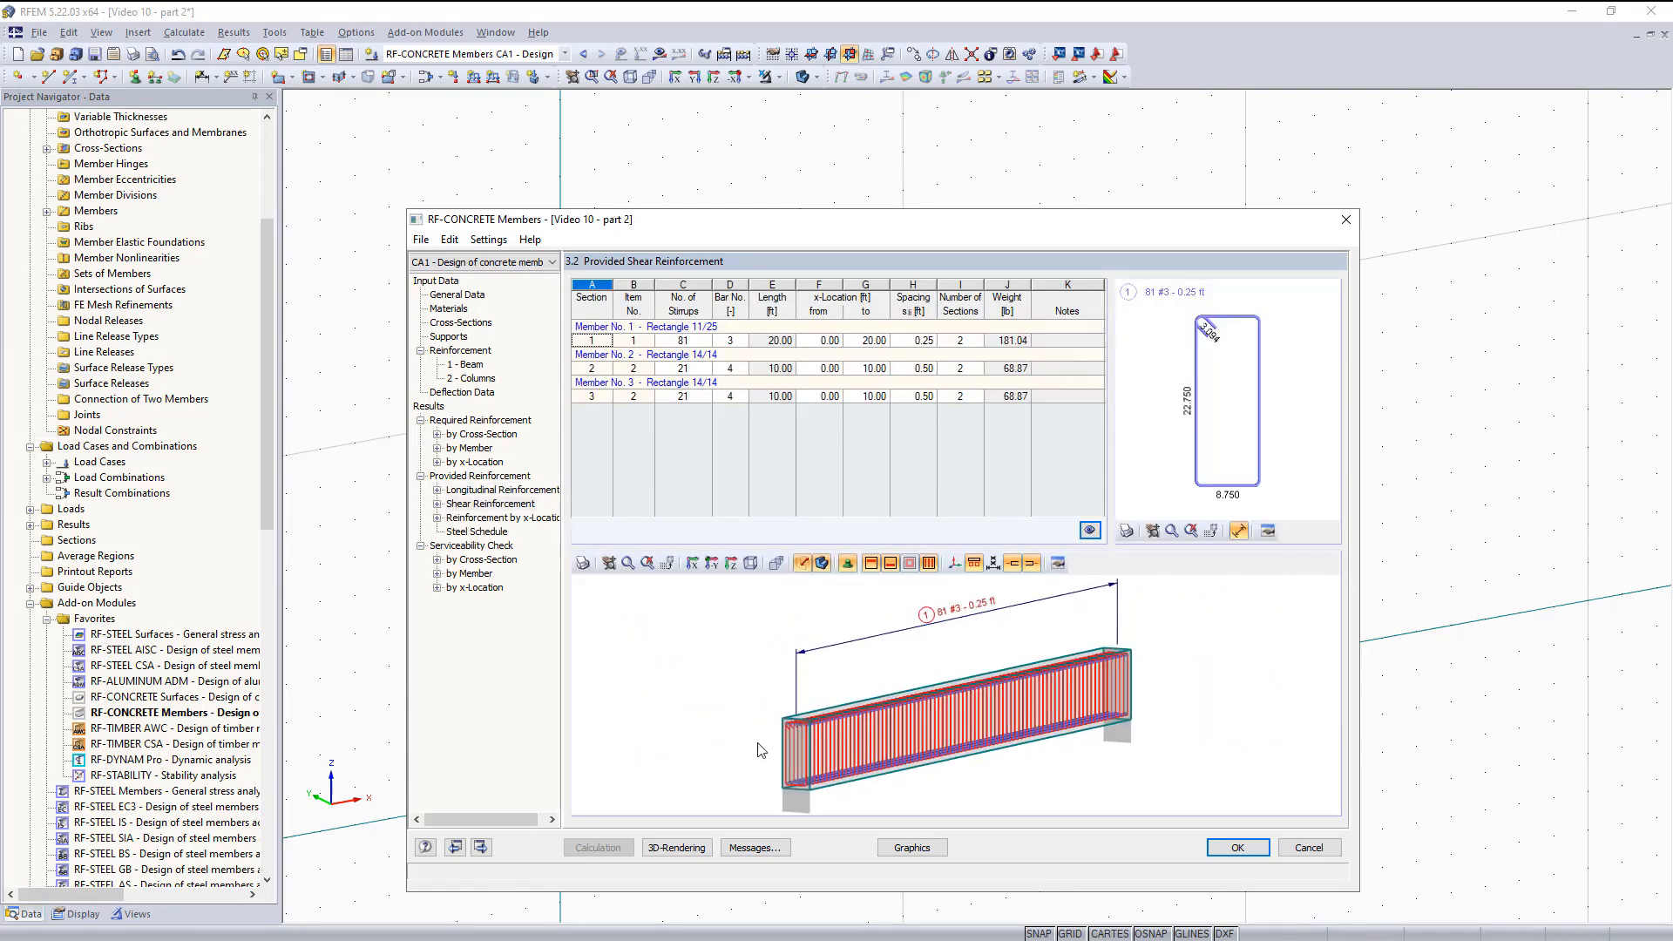
scroll(805, 745, "up", 5)
middle_click_drag(840, 668, 841, 670)
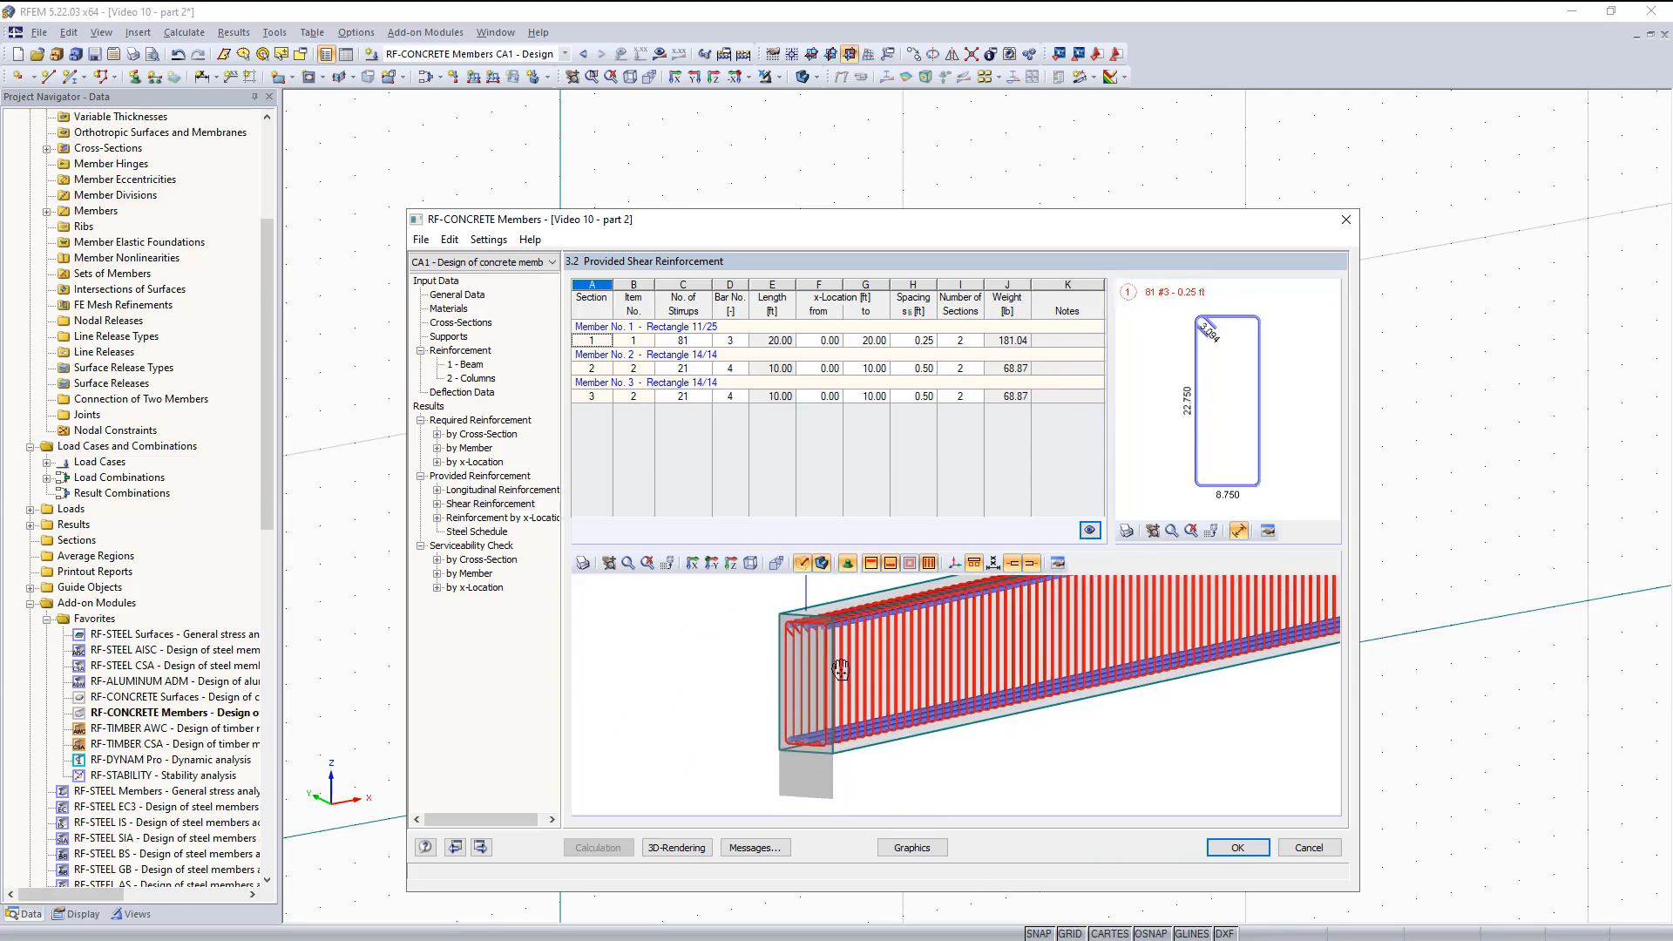
scroll(850, 664, "down", 2)
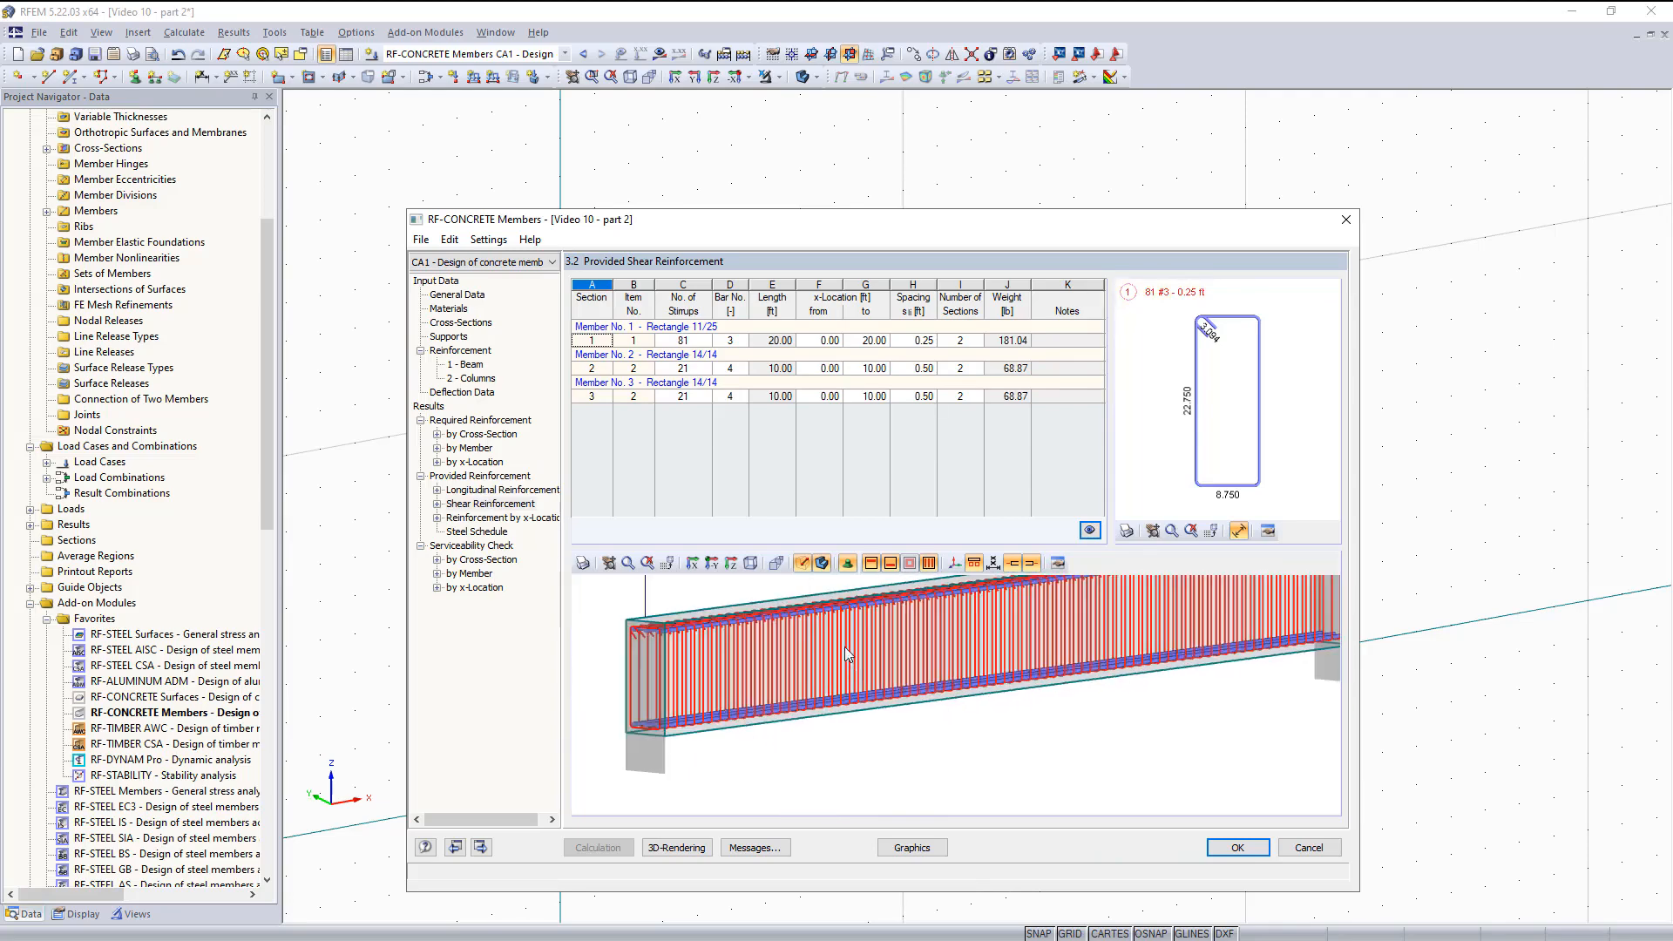
Select the stirrups of Member No. 2 and view the whole column's reinforcement in the 3D rendering.
left_click(684, 369)
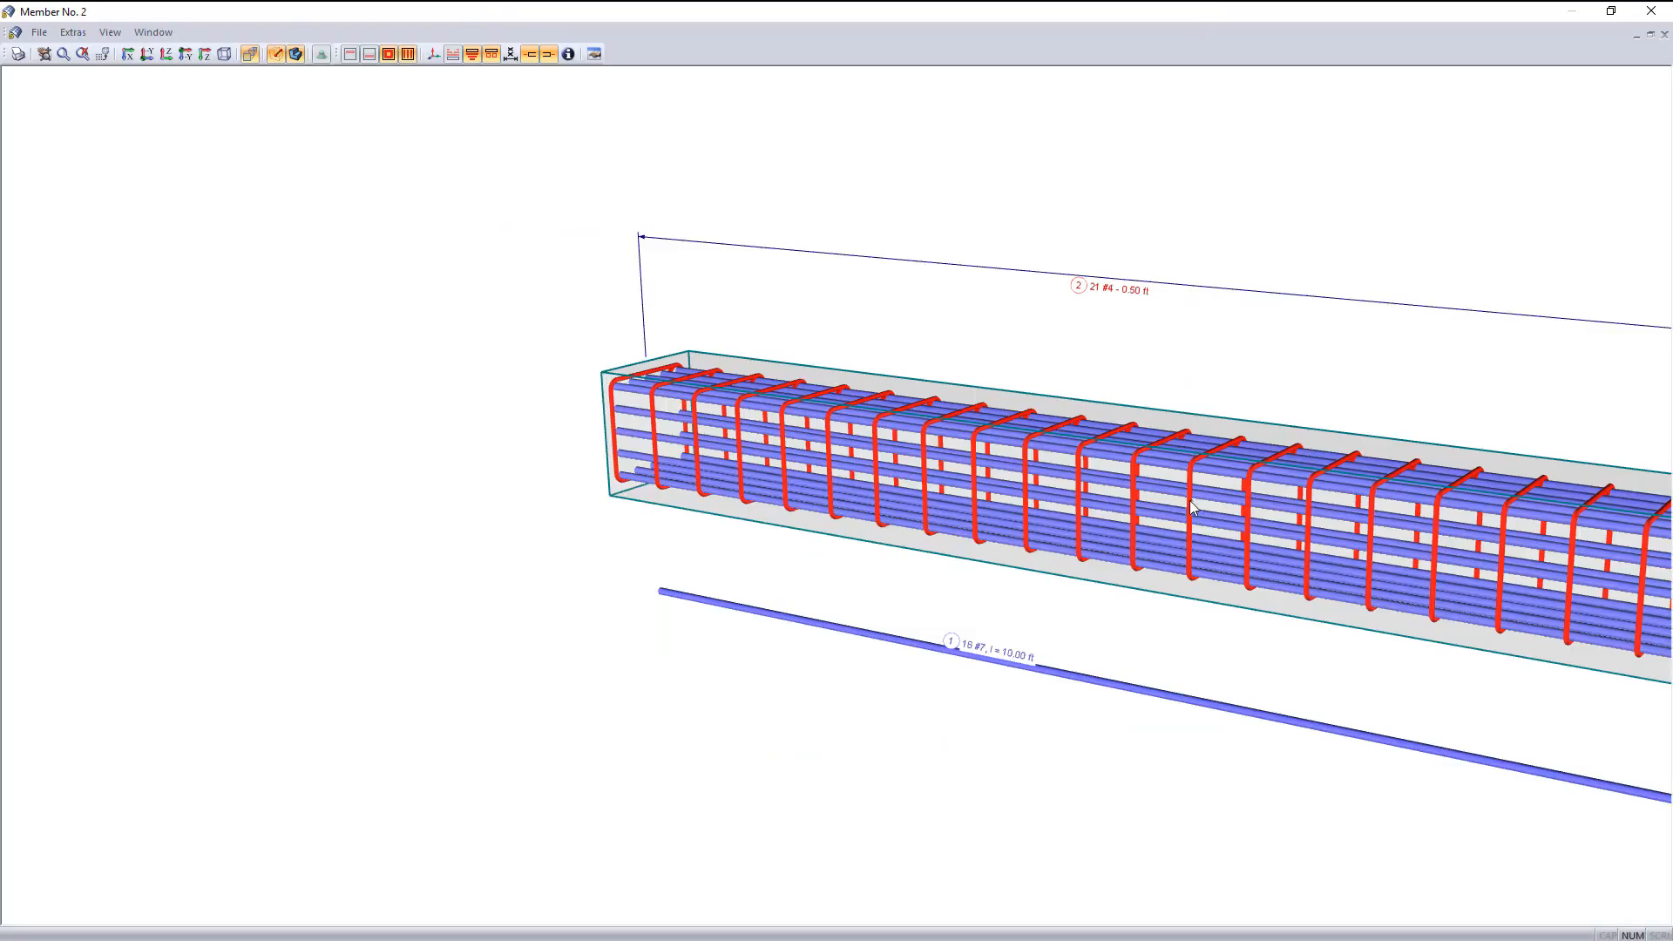
scroll(1189, 505, "down", 4)
middle_click_drag(1179, 550, 872, 551)
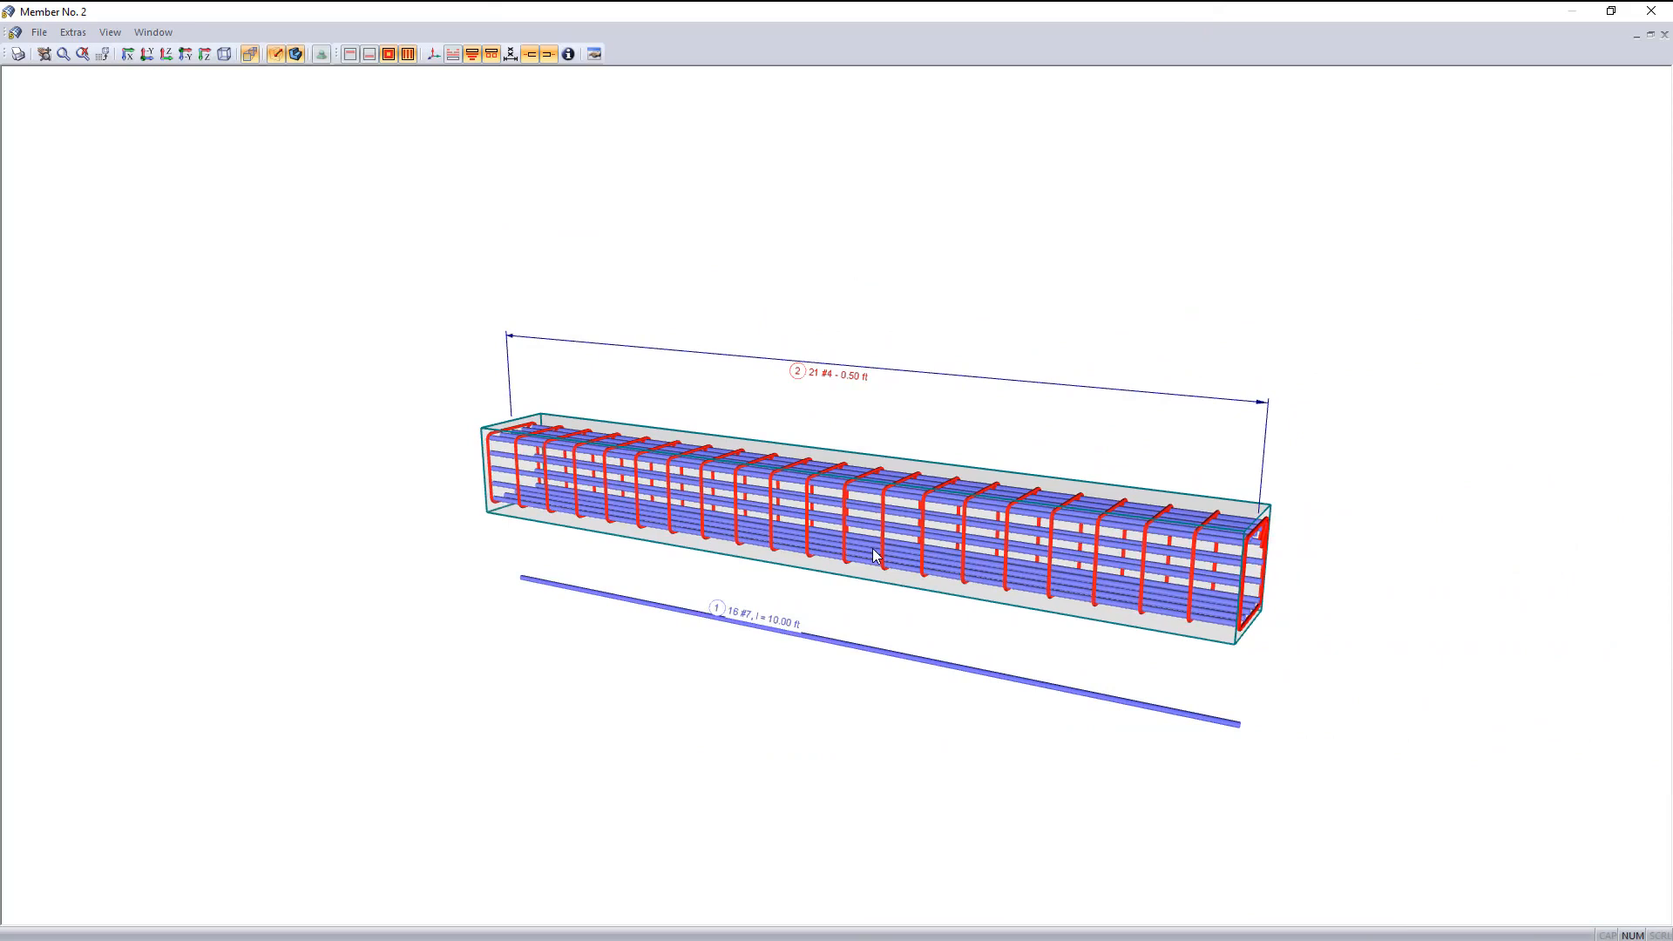
Change Member No. 2's stirrups to bar No. 5 with a spacing of 0.63 ft.
double_click(832, 377)
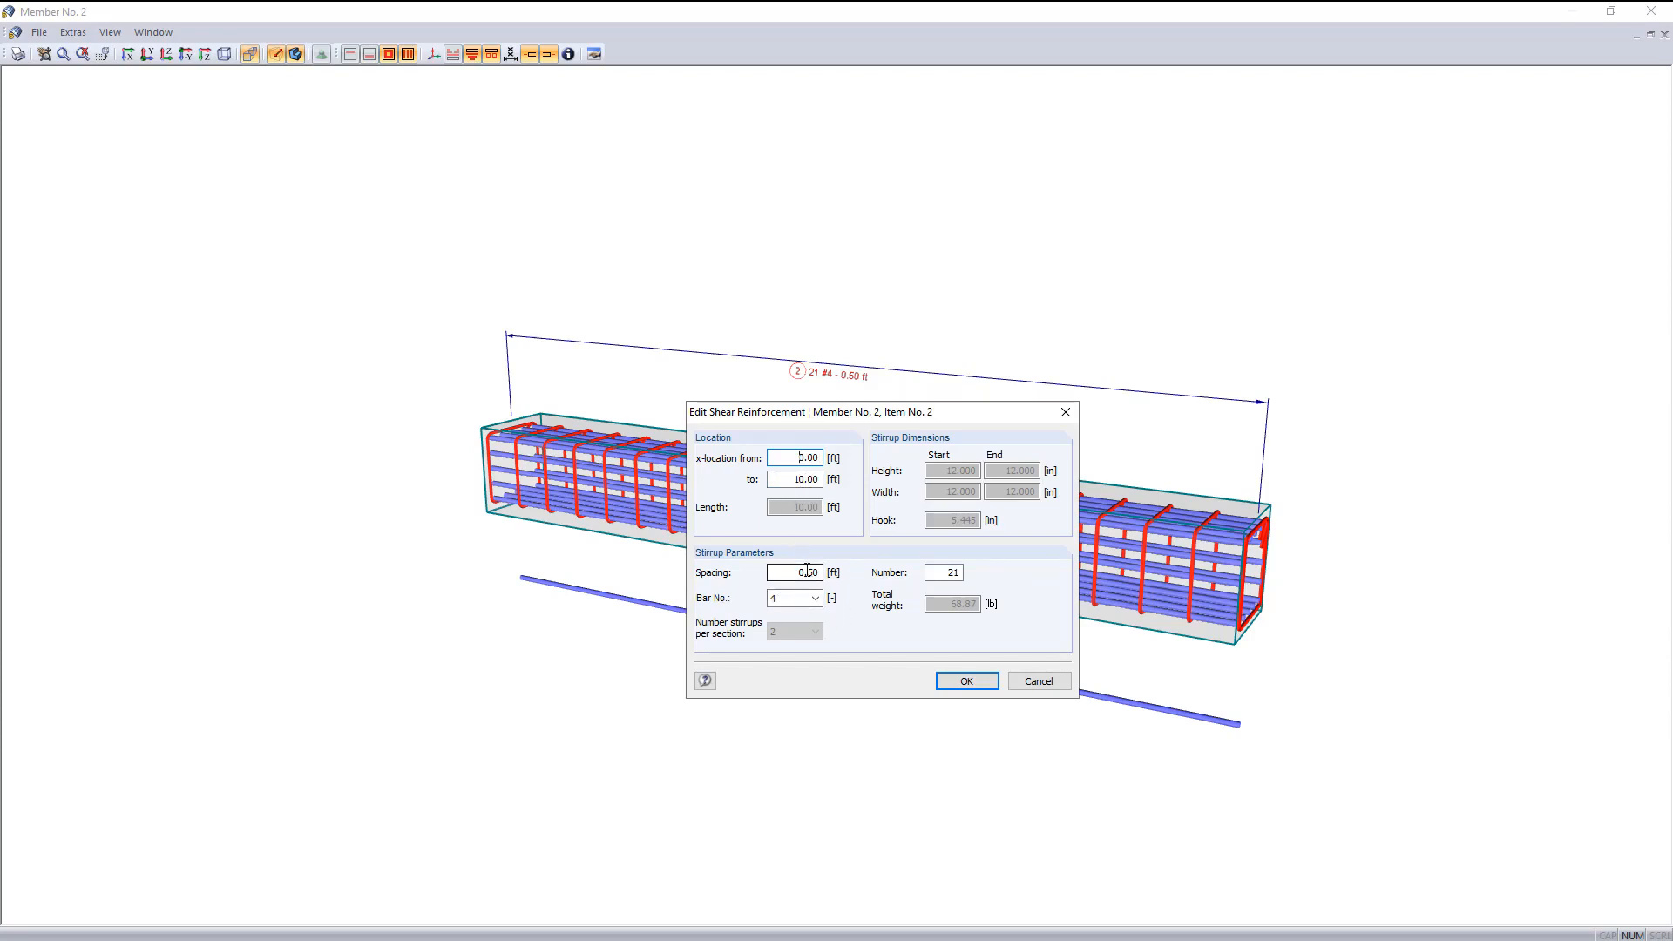
left_click(815, 597)
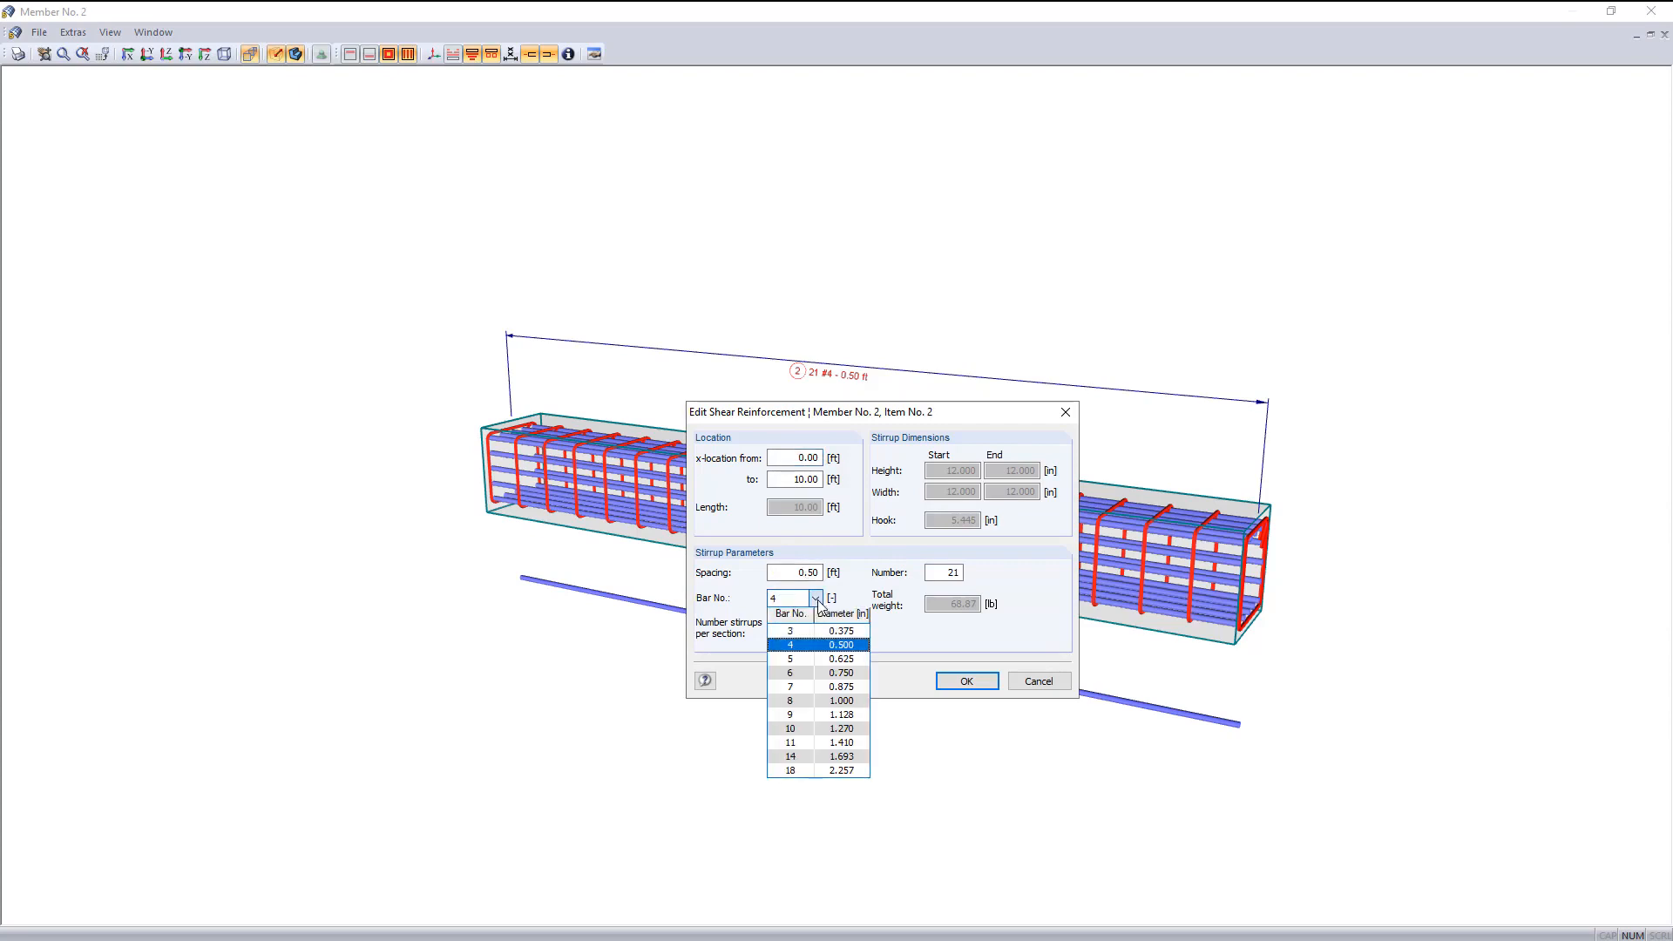
left_click(816, 655)
double_click(787, 573)
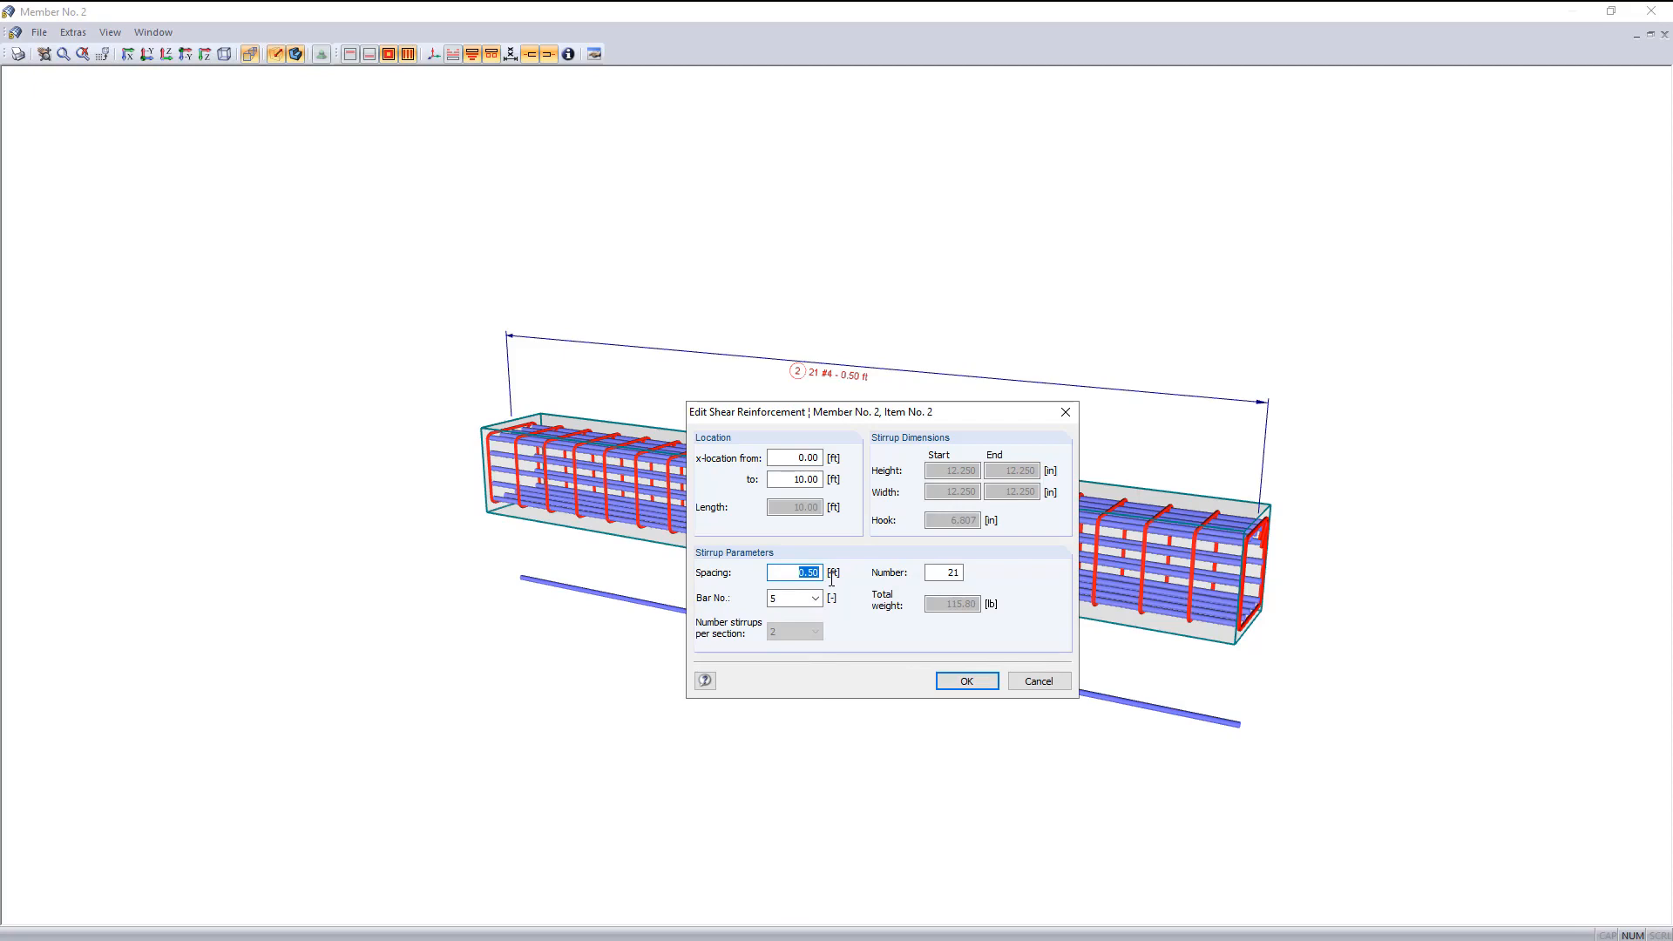
type("0")
key("Return")
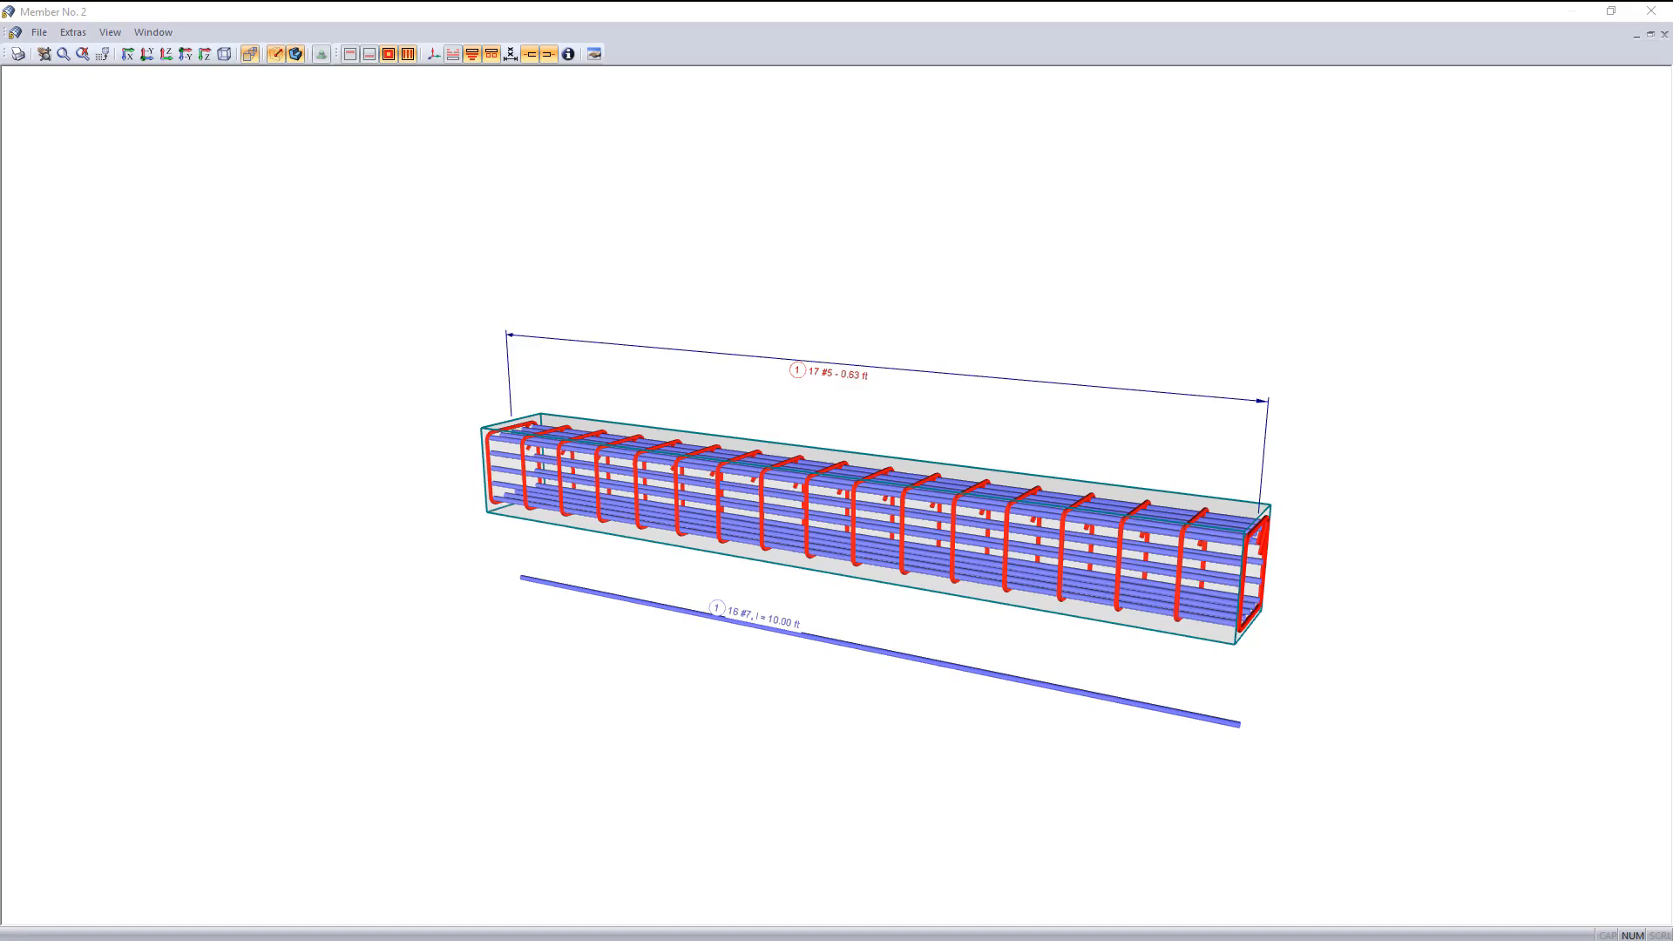
Close the 3D rendering and recalculate the design with the modified provided reinforcement.
left_click(1651, 11)
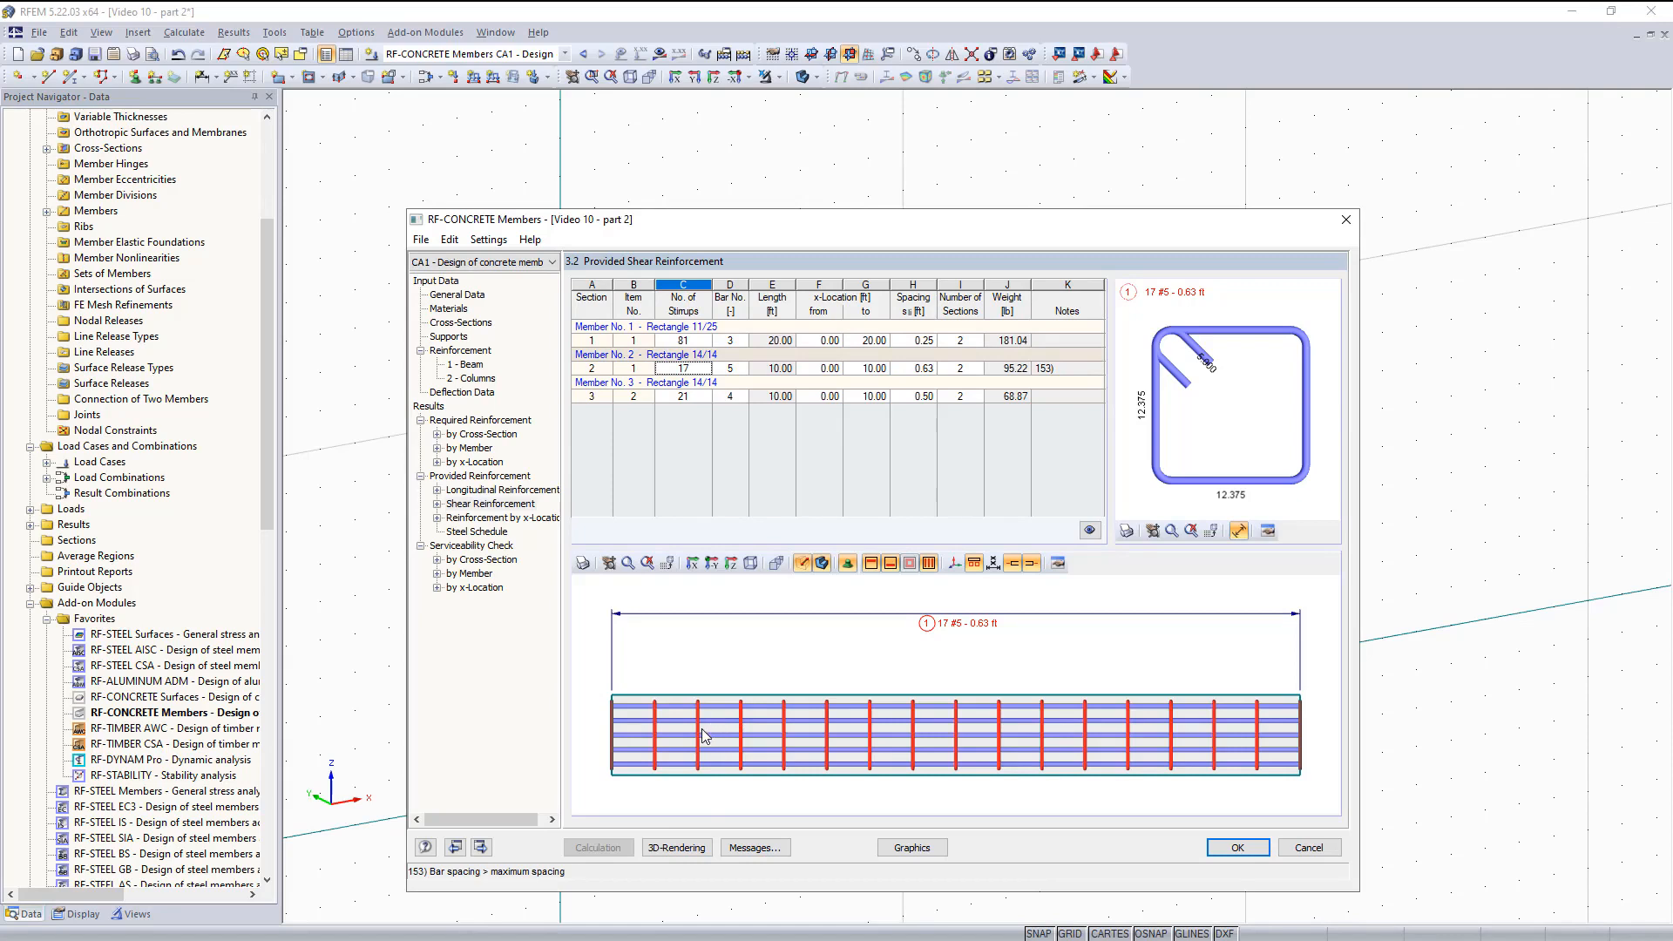
left_click(731, 369)
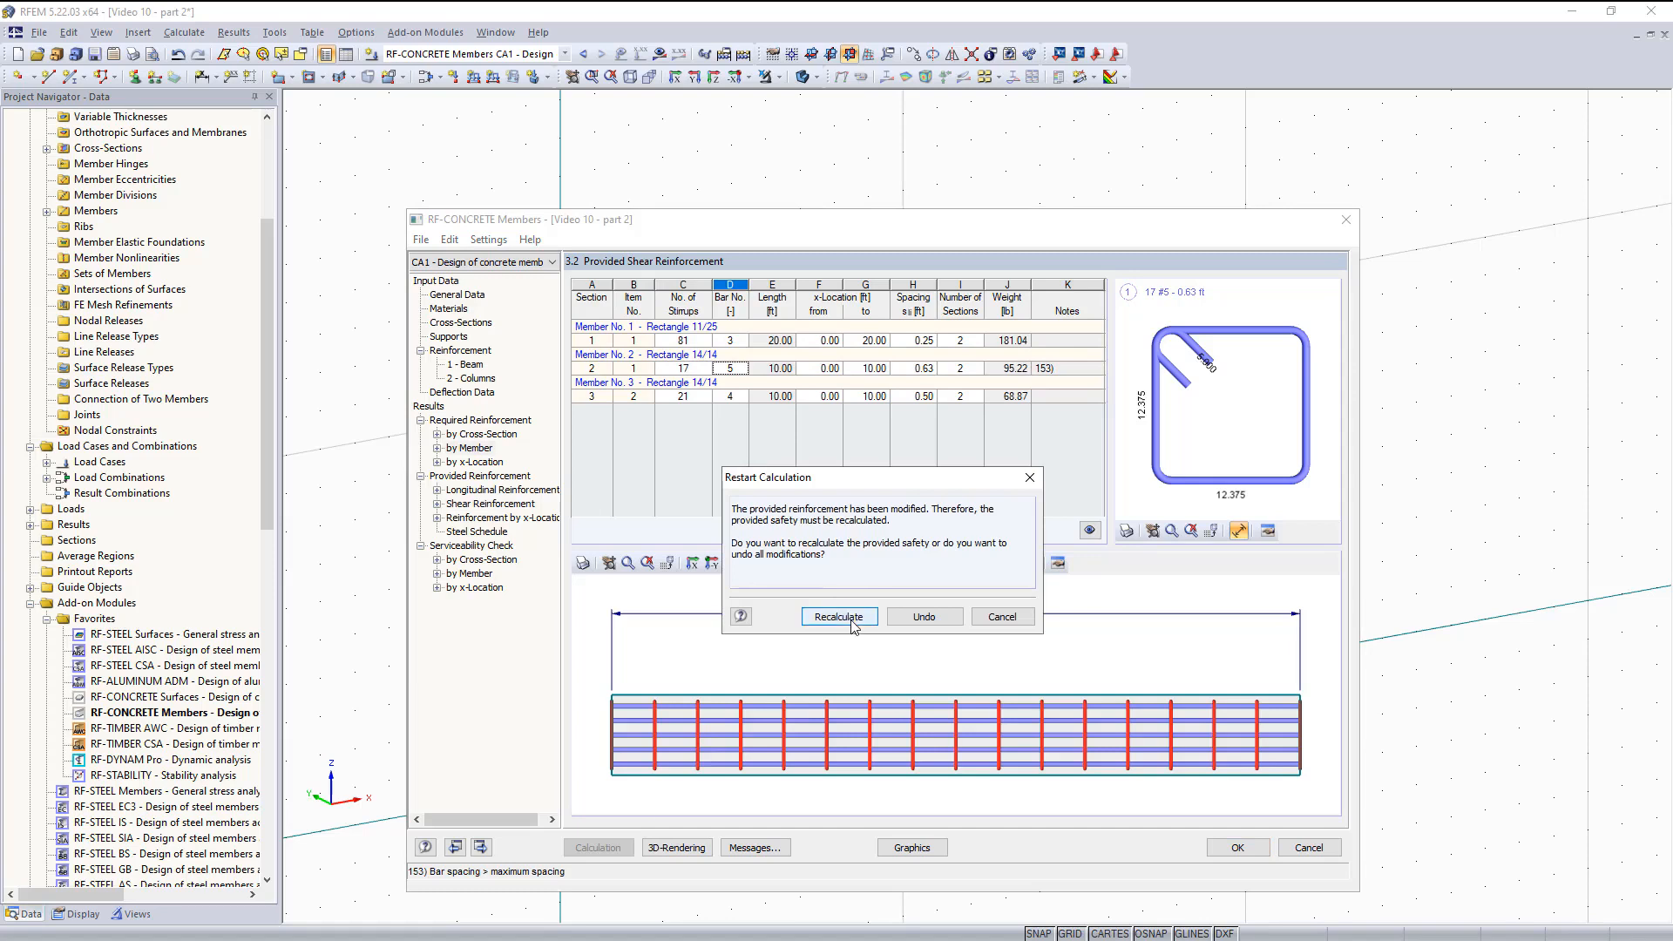
left_click(852, 620)
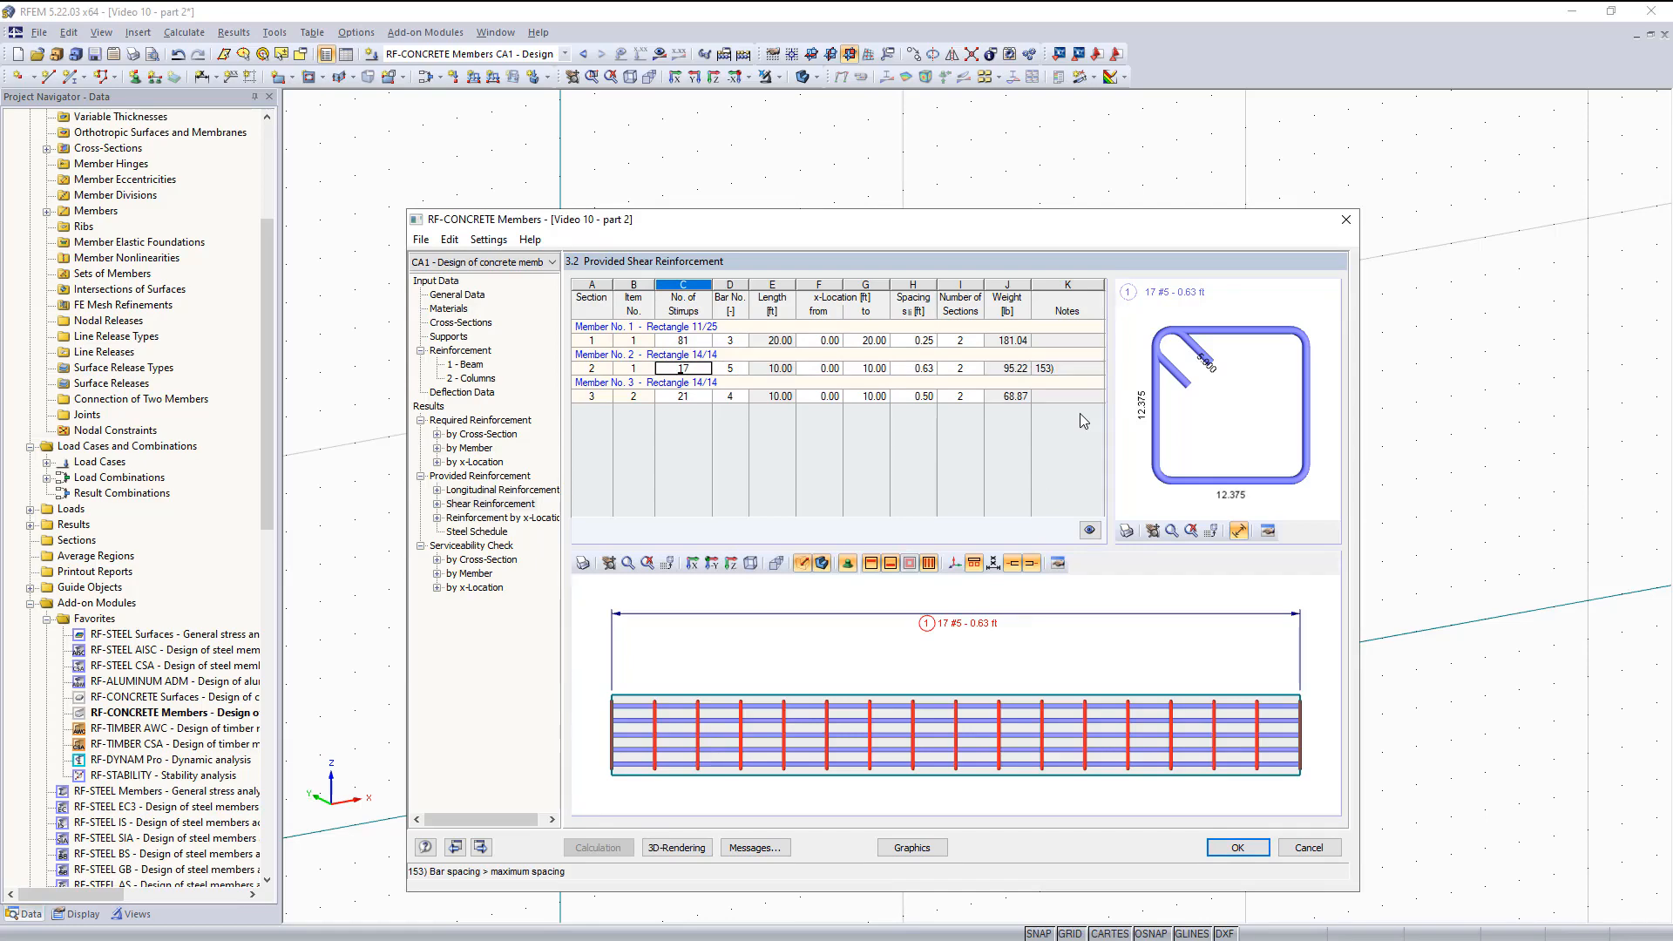
Review the serviceability check by cross-section, including the crack width details and note for Member No. 3.
left_click(479, 545)
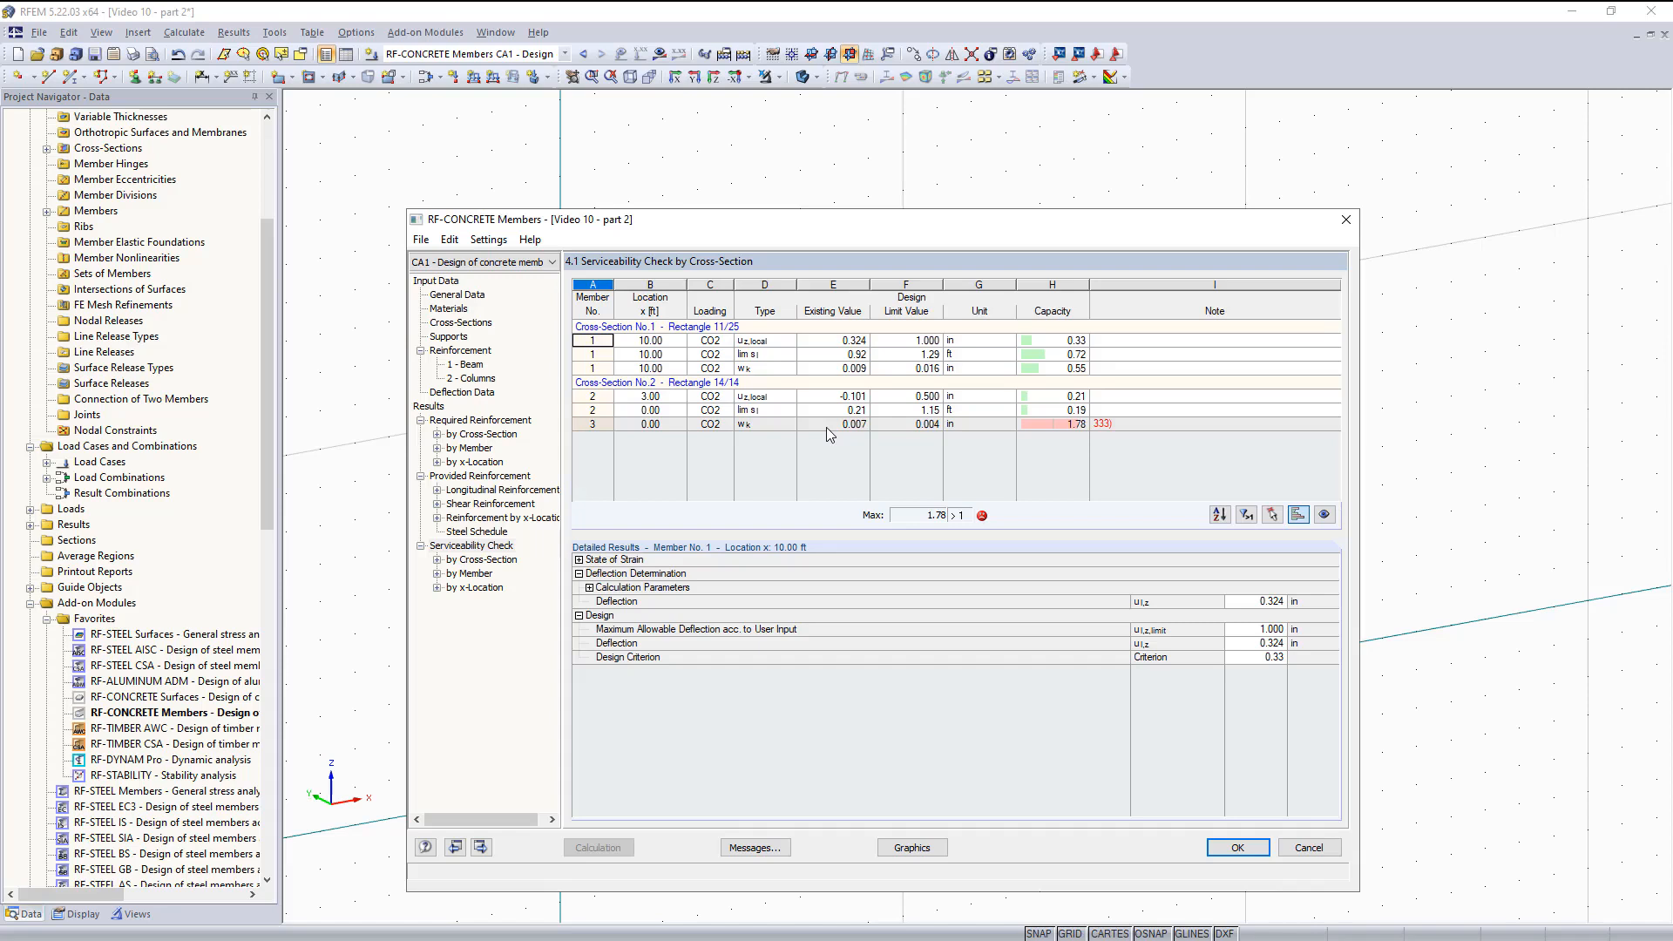
left_click(1053, 425)
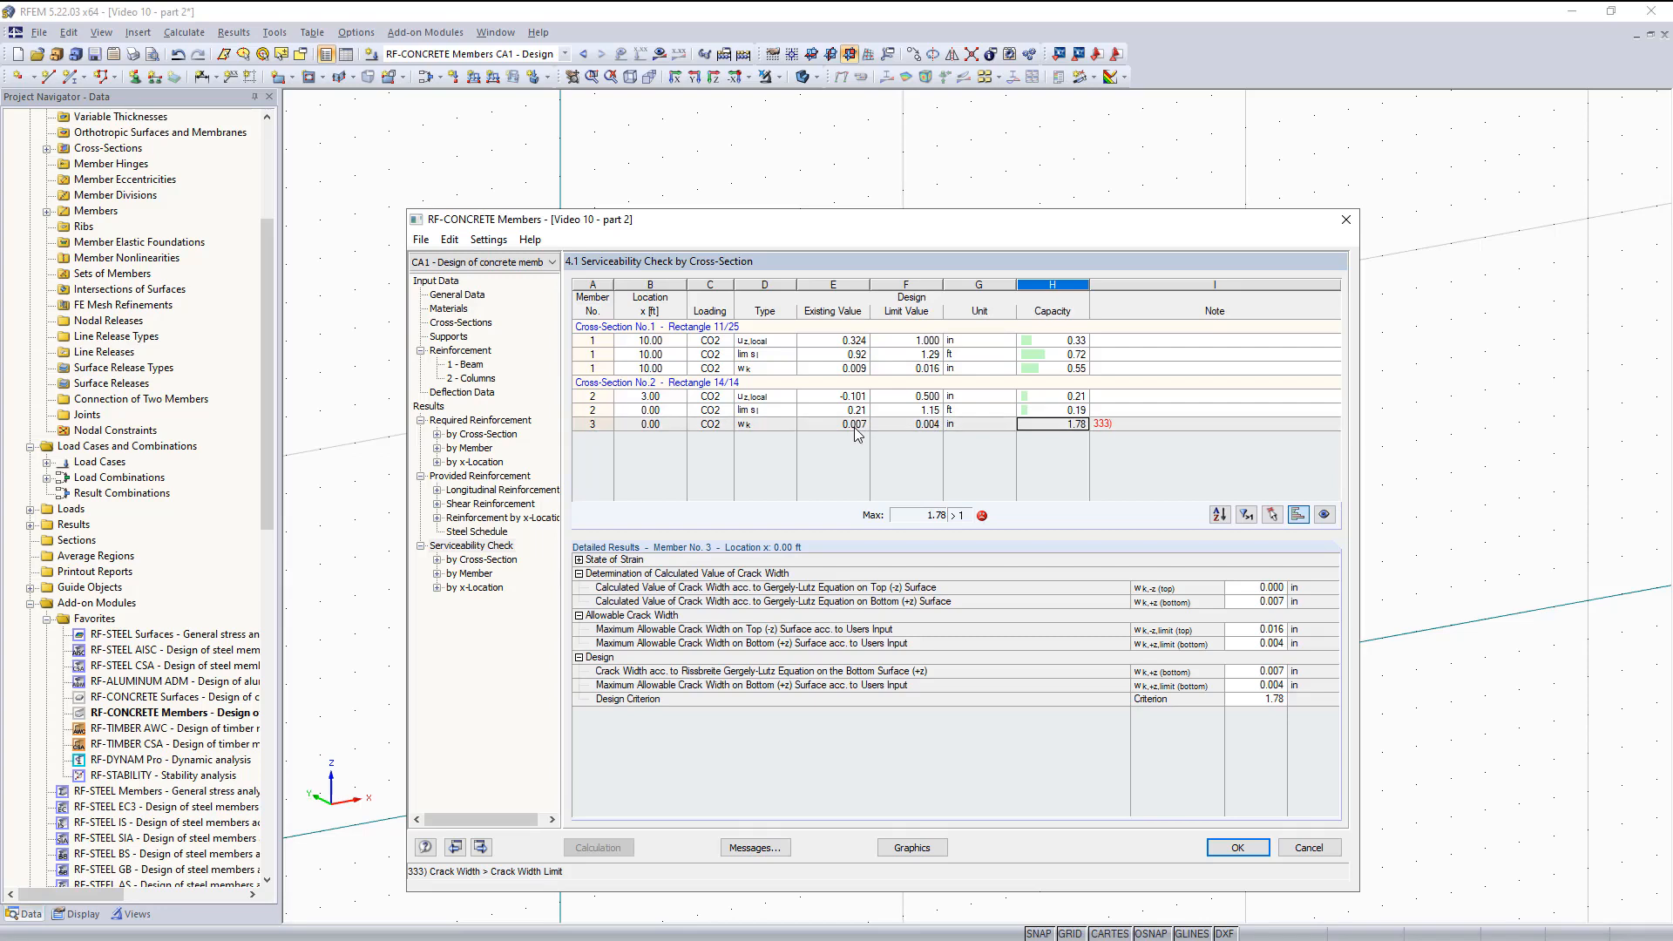
left_click(1116, 424)
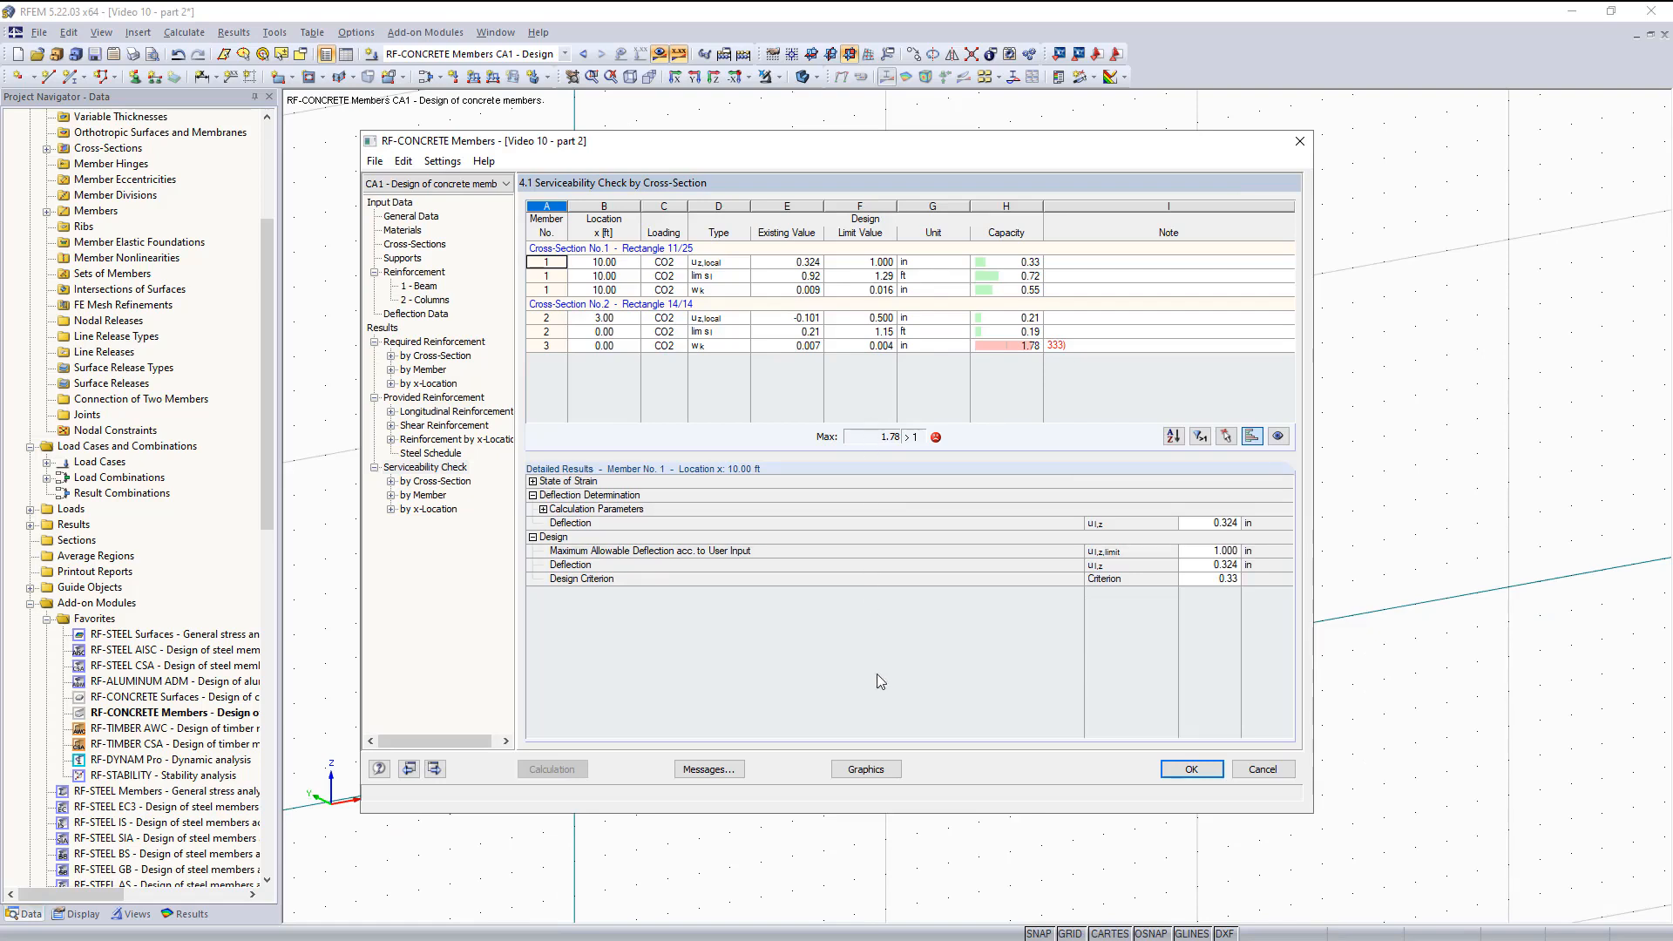
Display the RF-CONCRETE Members CA1 design results graphically on the frame model.
left_click(852, 772)
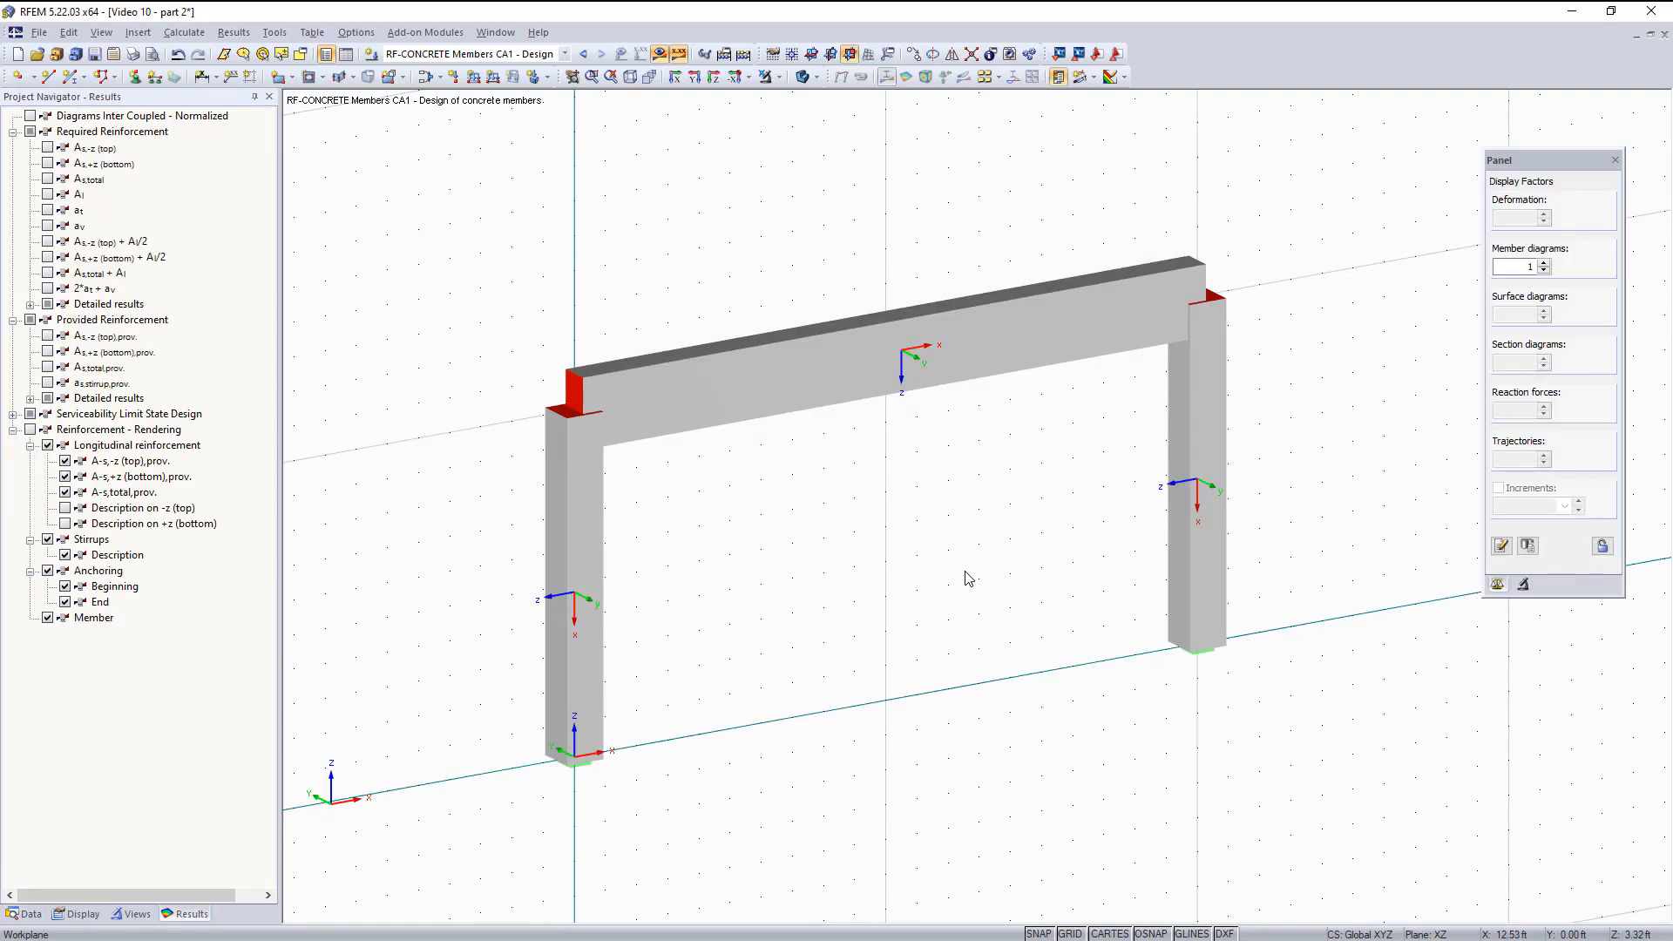
left_click(529, 61)
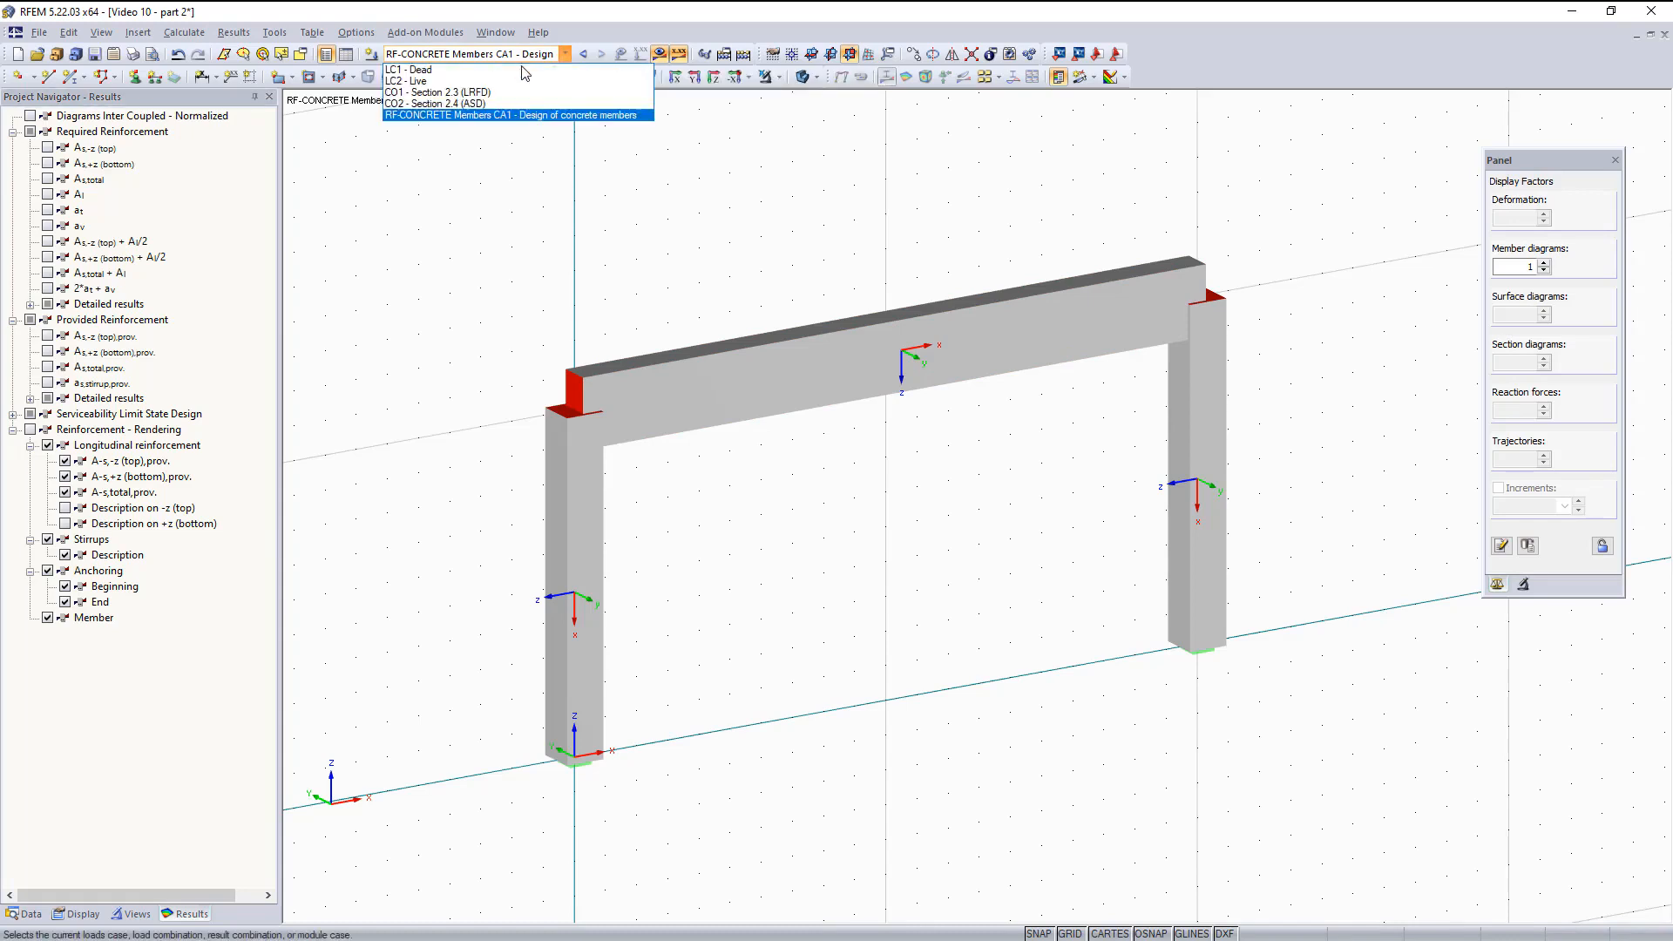
left_click(516, 121)
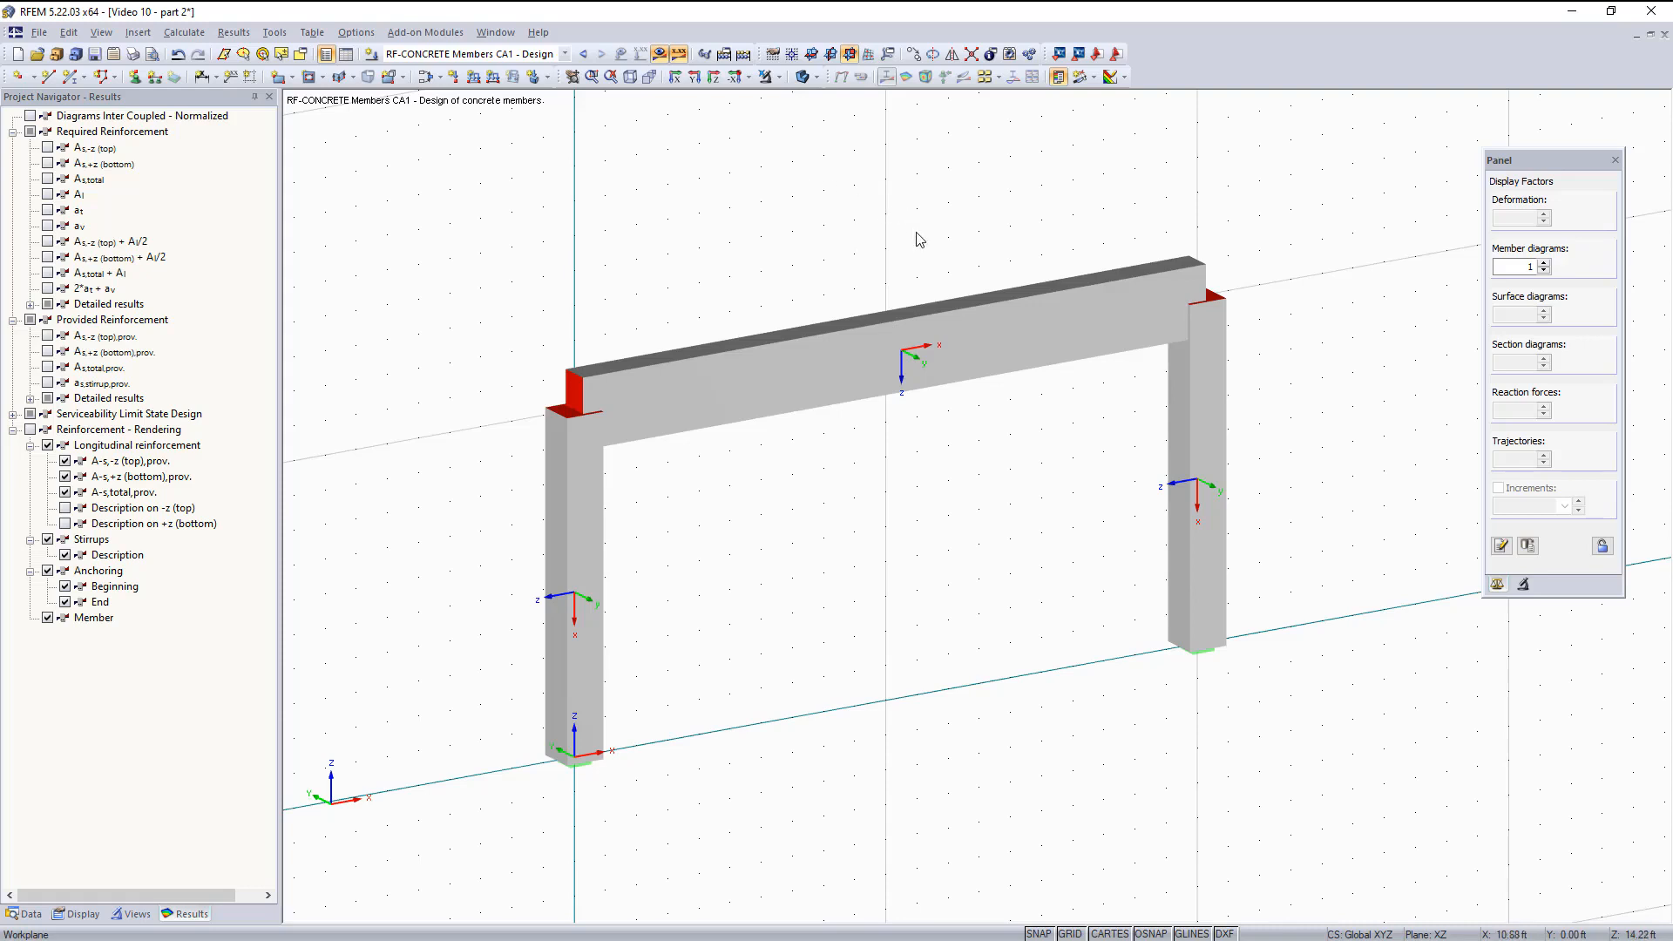
Isolate the horizontal beam in the model using visibility by selected objects.
left_click_drag(916, 231, 787, 484)
left_click(777, 76)
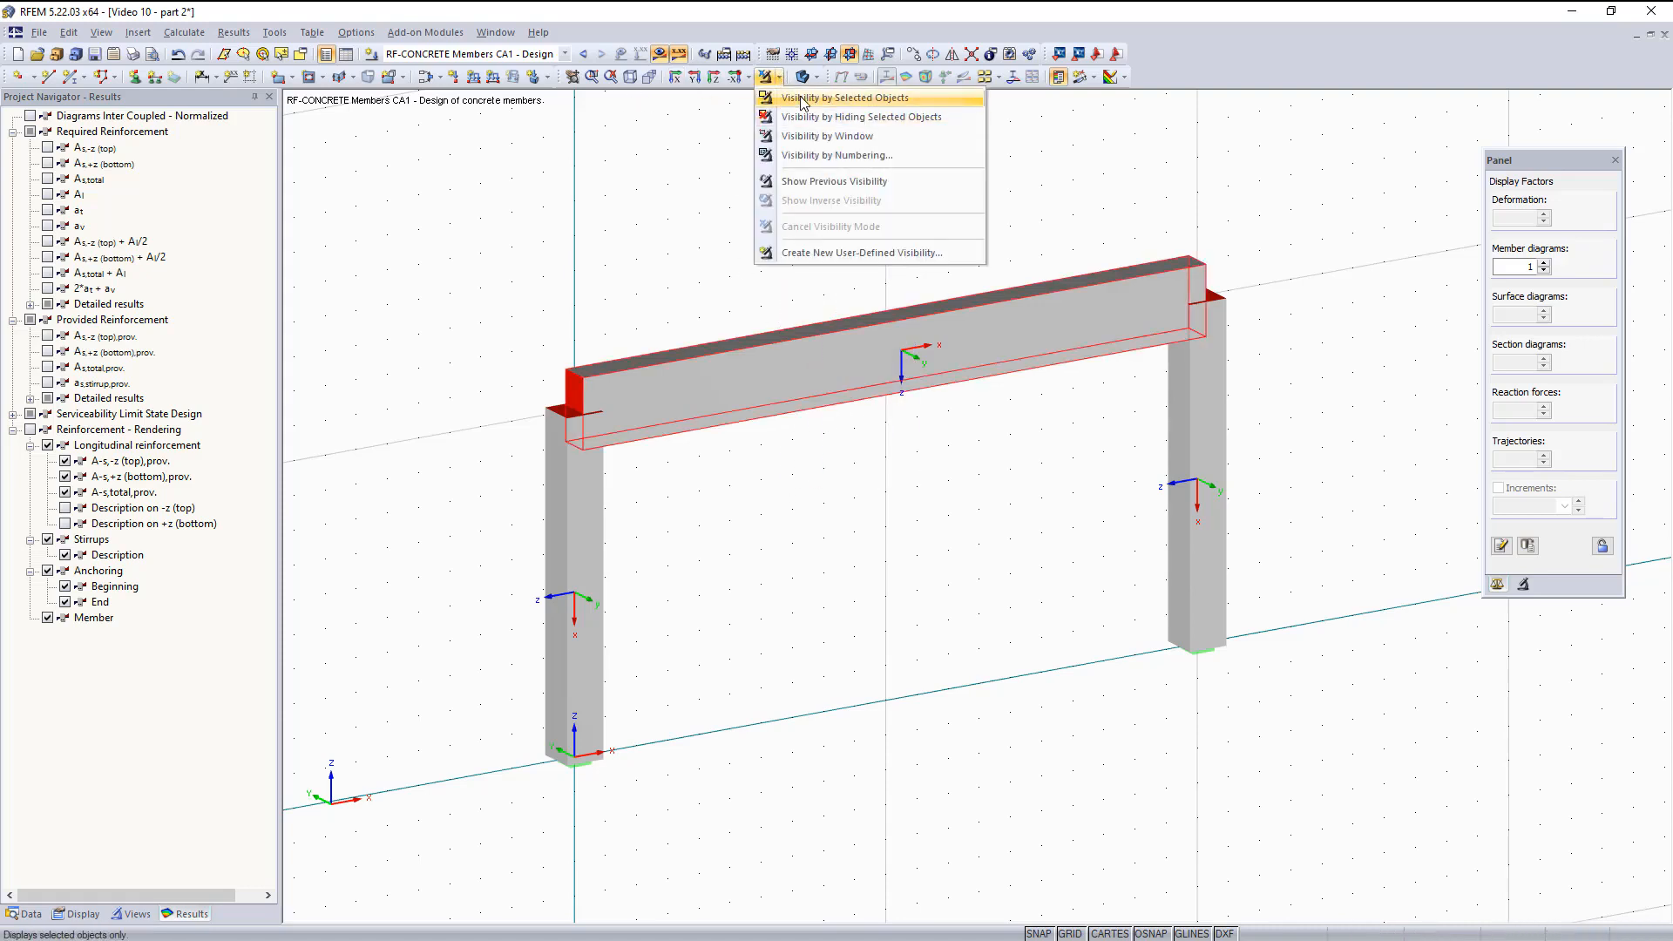
left_click(802, 99)
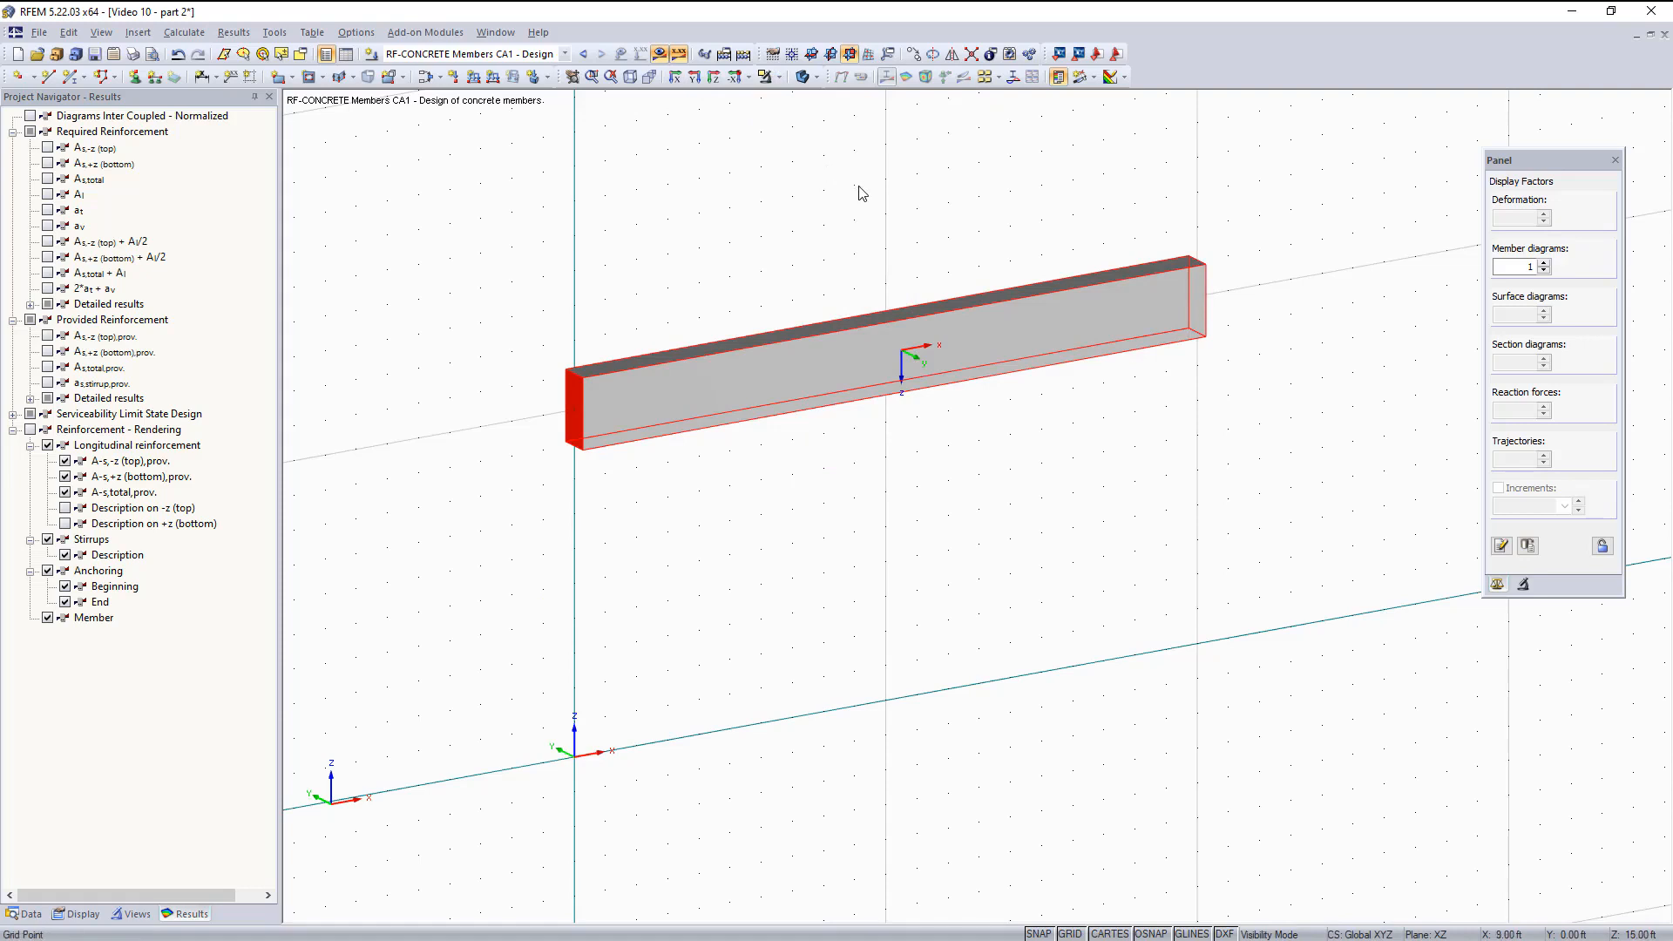
middle_click_drag(859, 186, 850, 194)
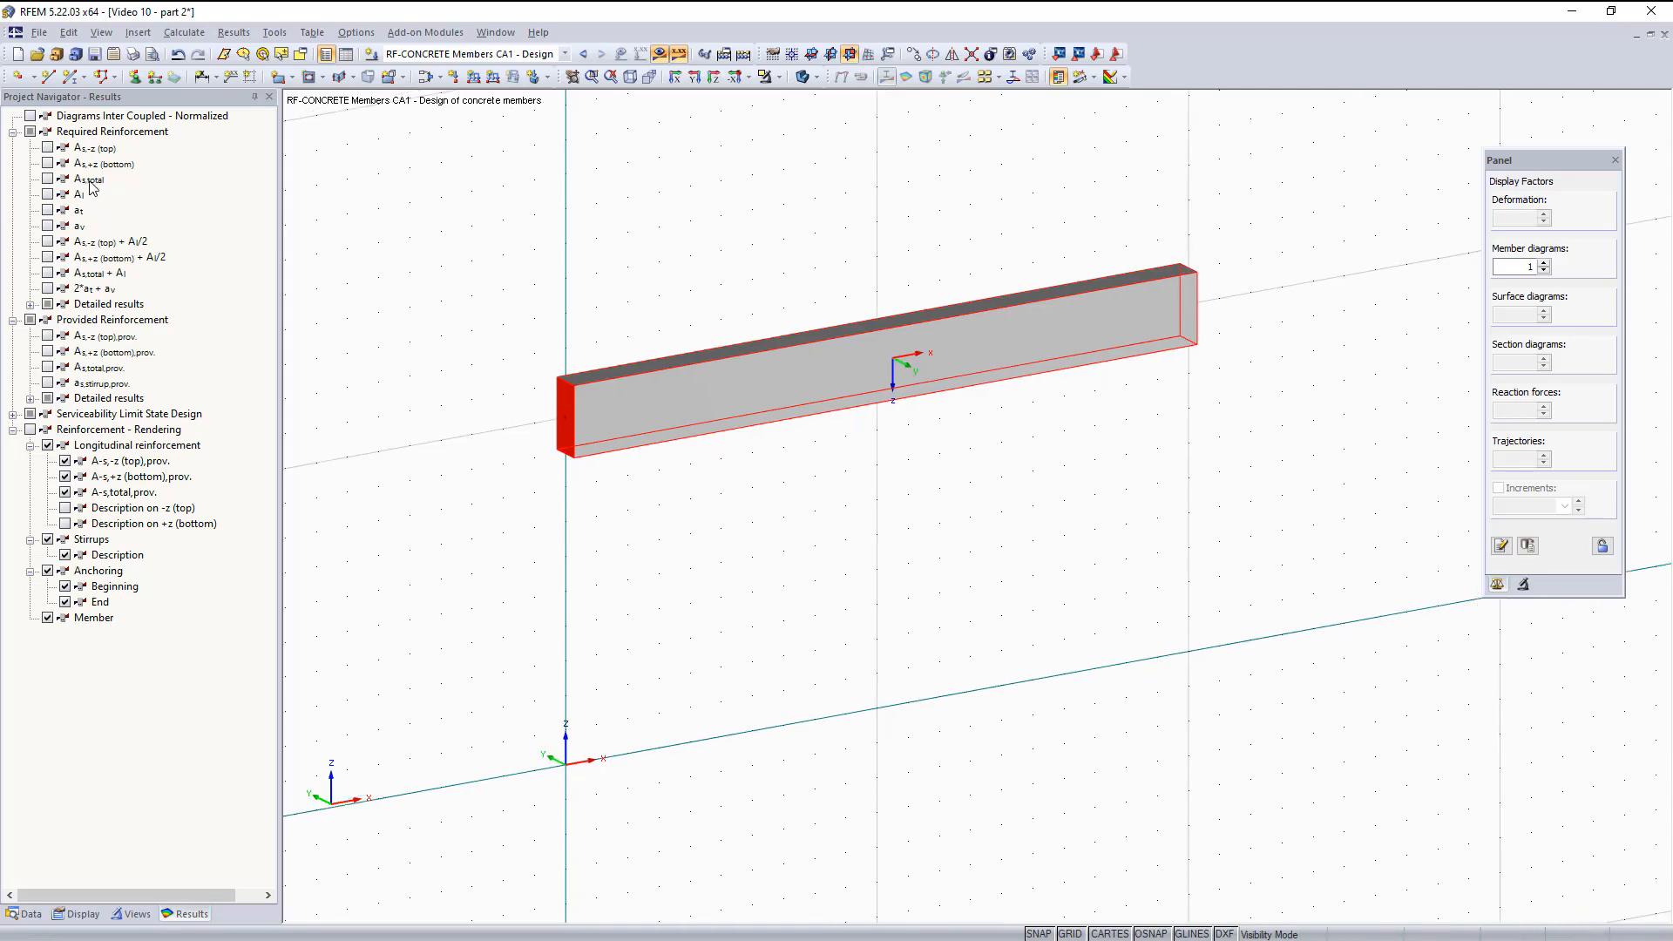
Compare the beam's required and provided bottom reinforcement diagrams, As,+z (bottom) and As,+z (bottom),prov.
left_click(48, 163)
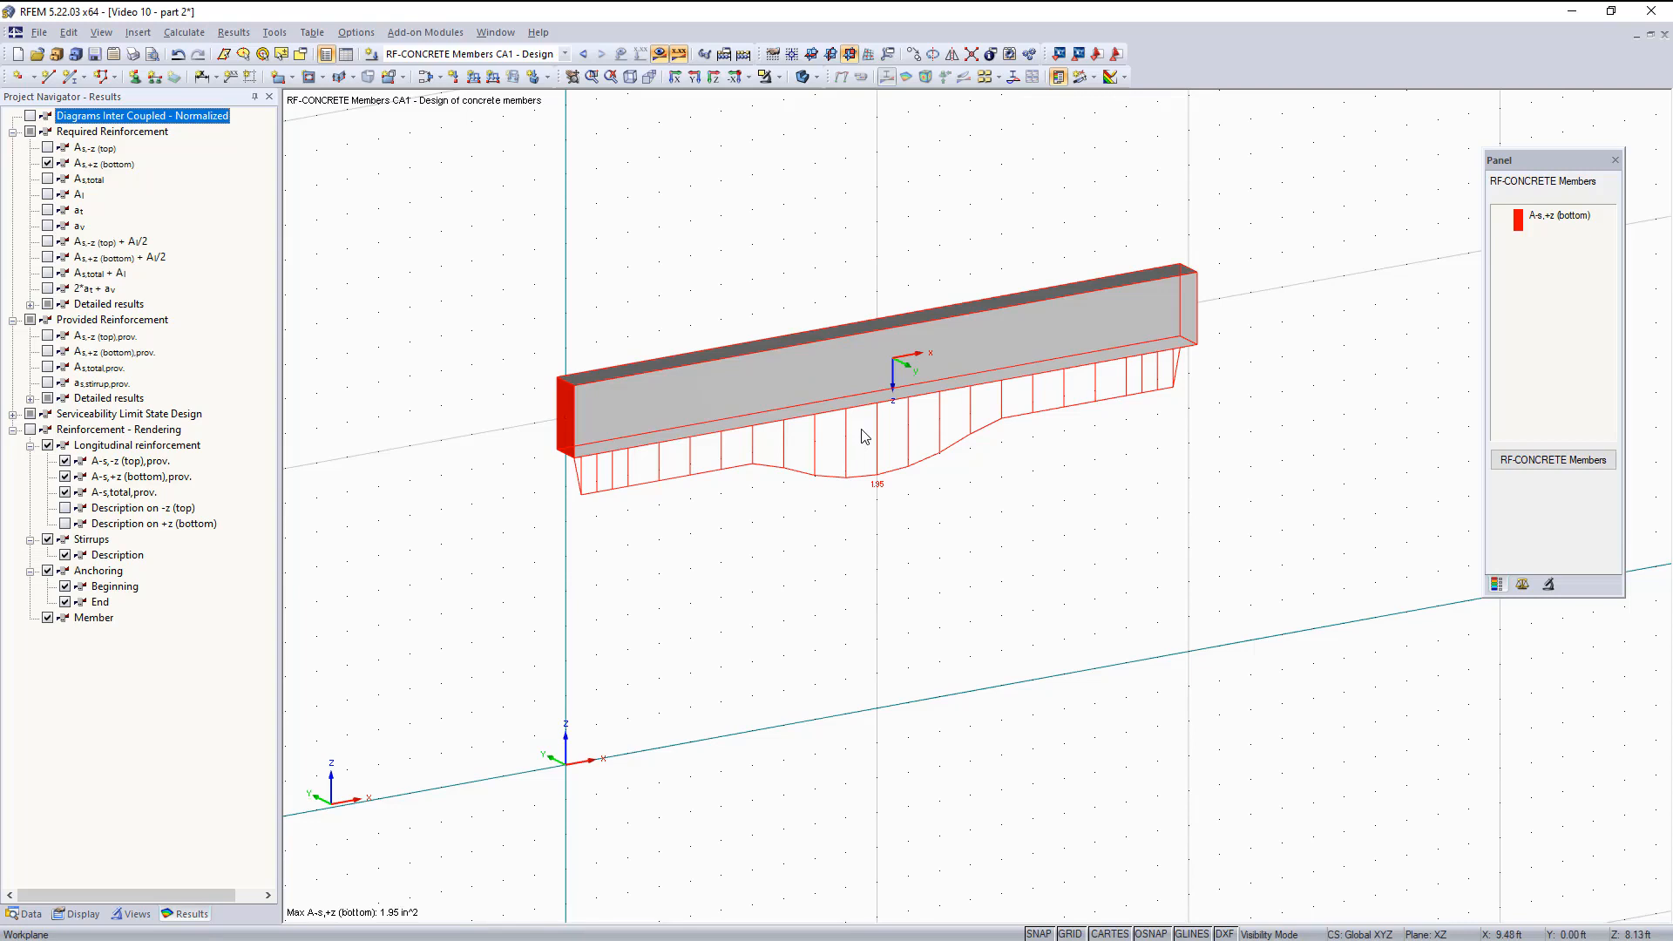
left_click(48, 352)
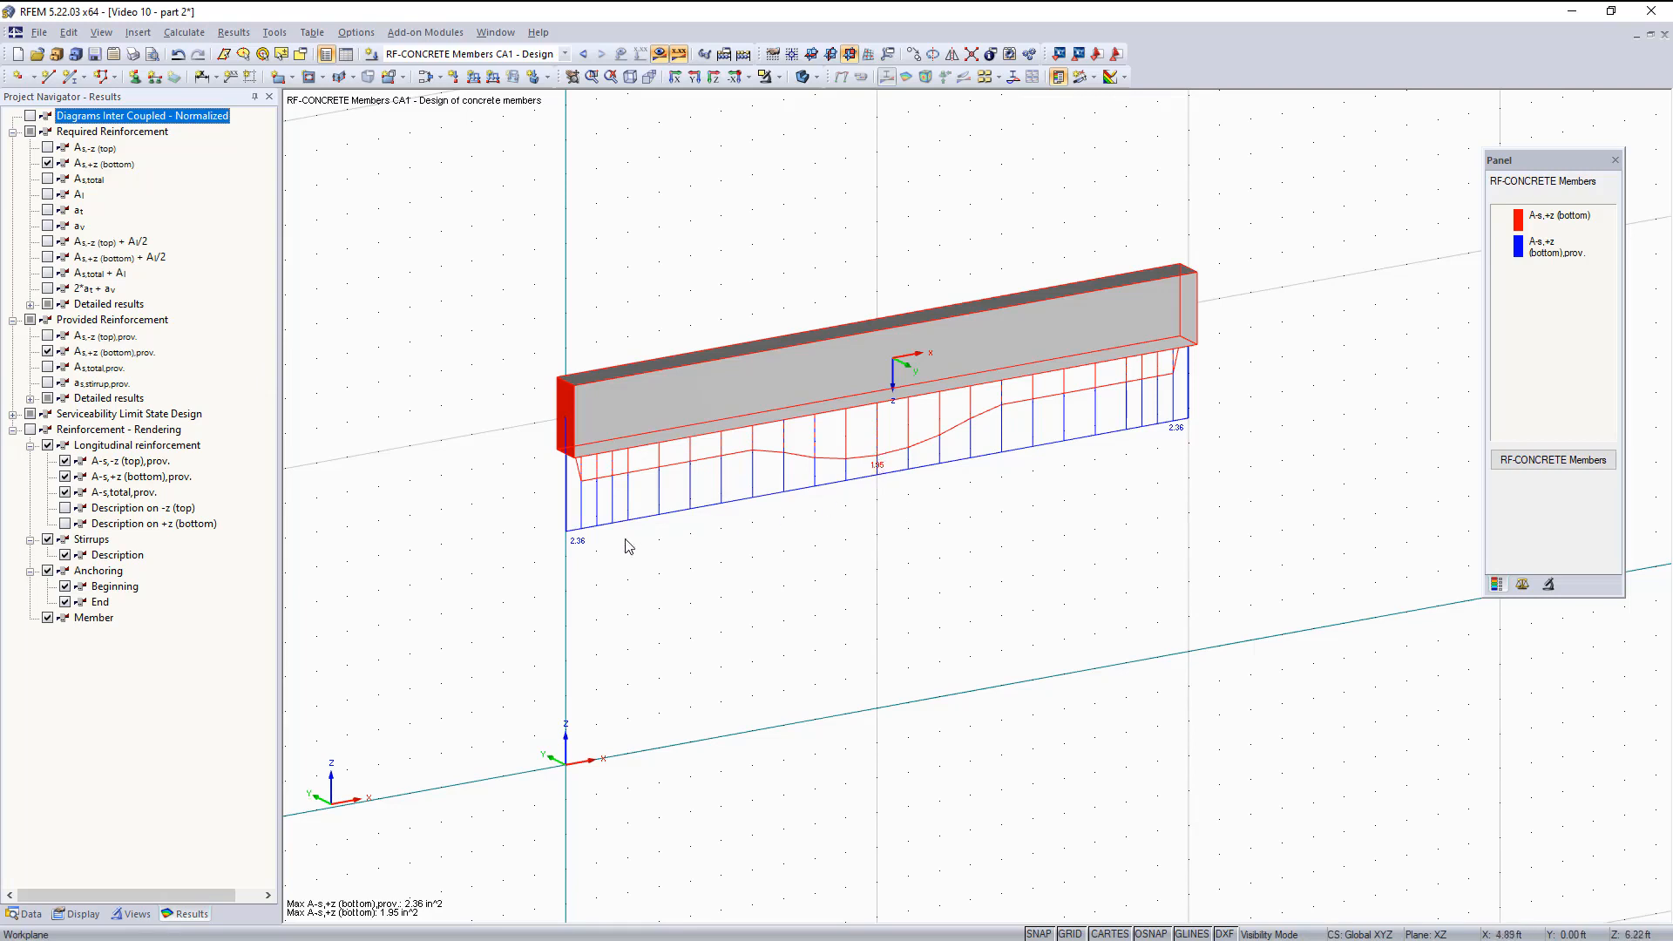
scroll(582, 556, "up", 1)
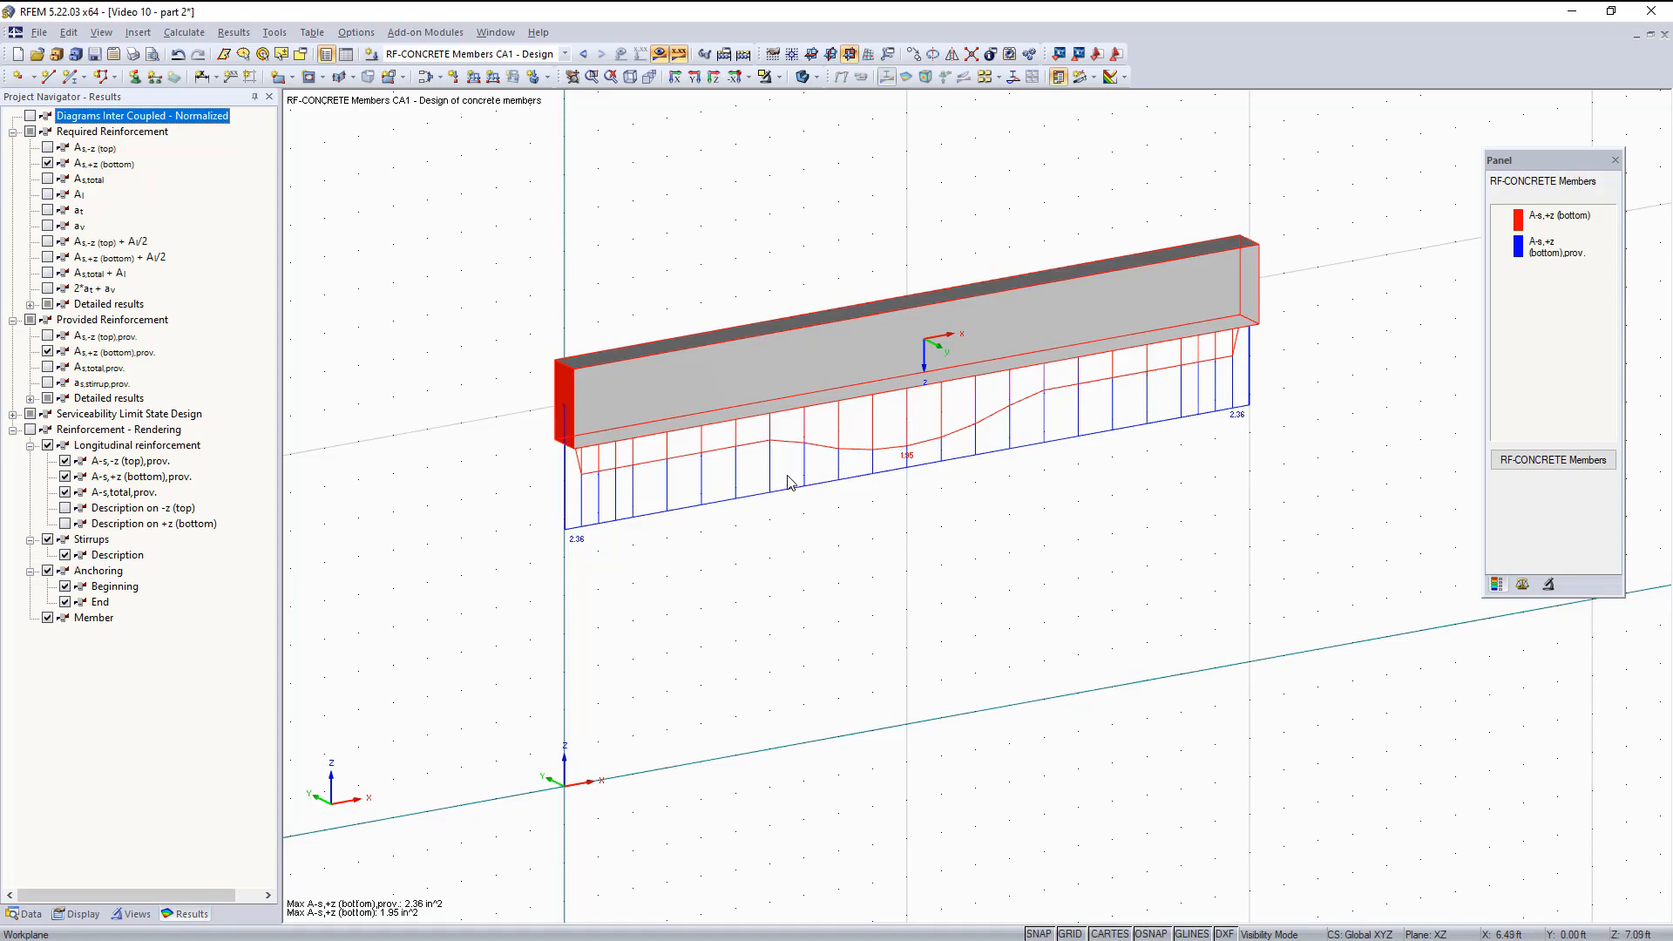
Hide the required and provided bottom reinforcement diagrams and turn on the reinforcement rendering for the beam.
left_click(49, 165)
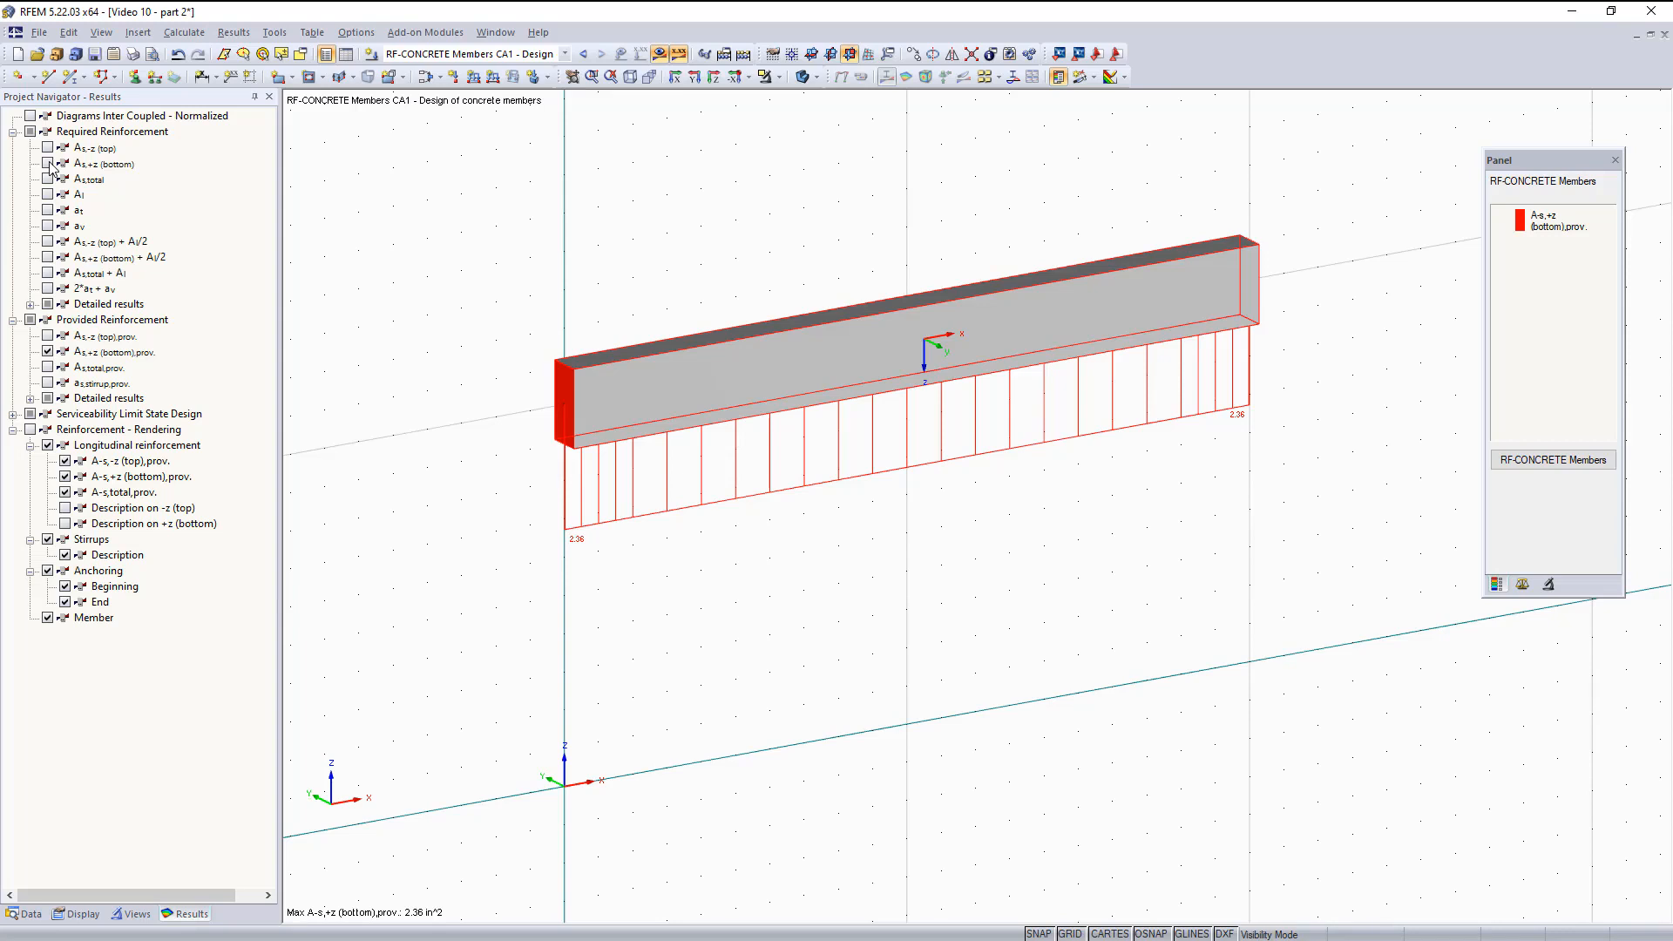
left_click(31, 431)
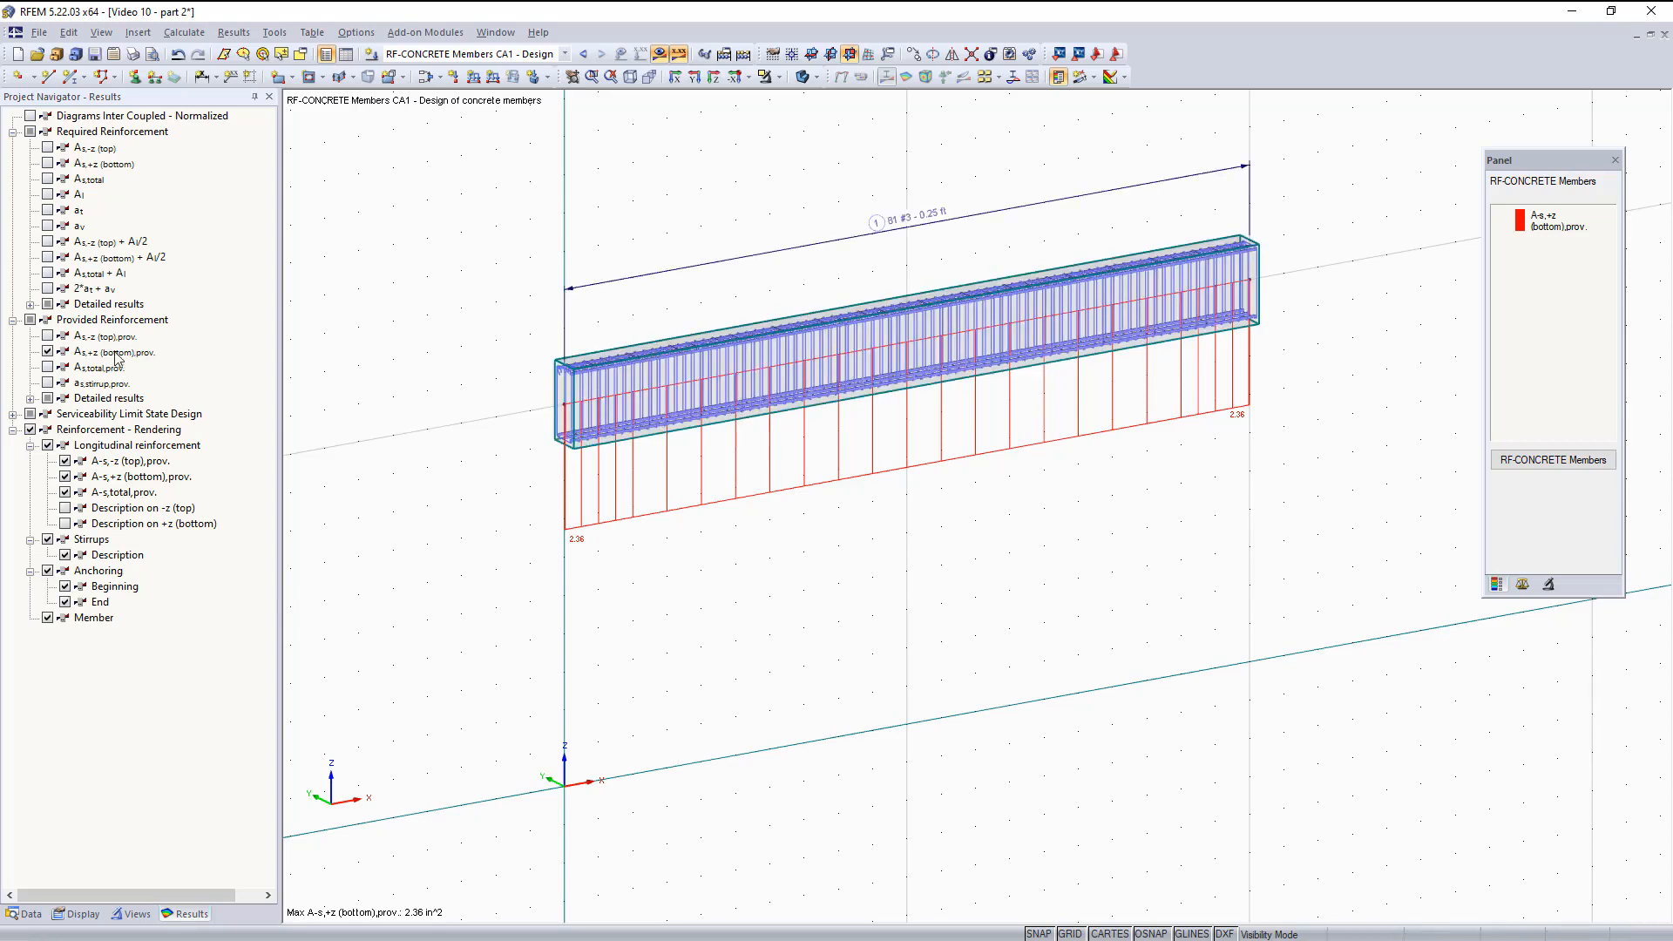
left_click(48, 352)
middle_click_drag(959, 438, 968, 442)
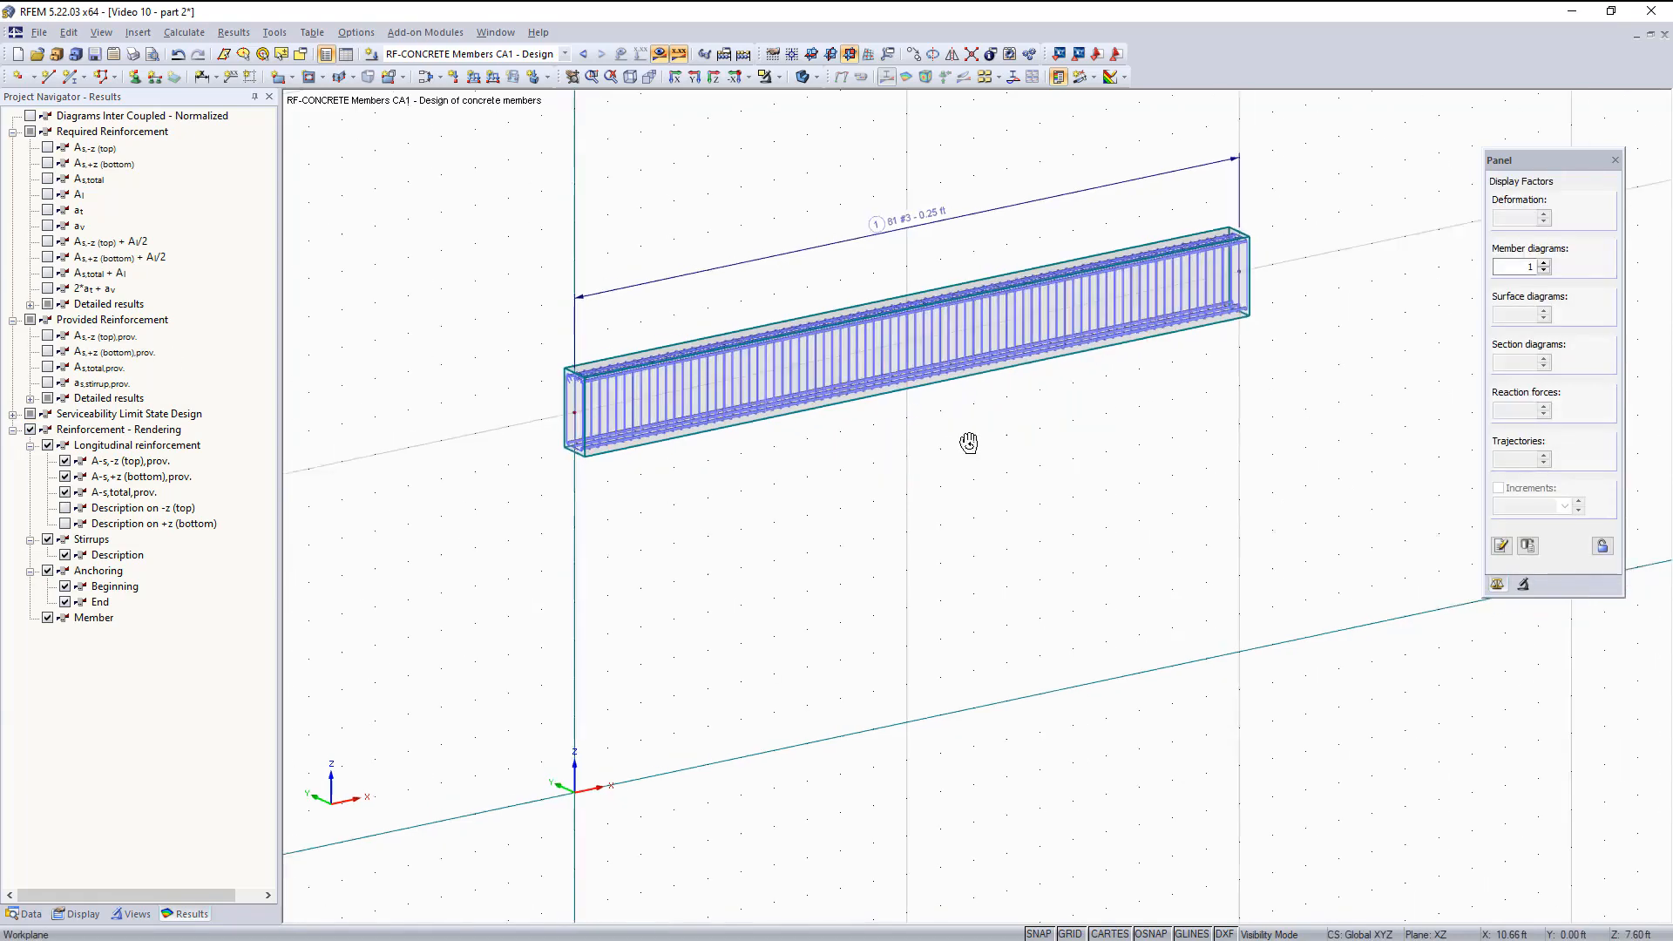
scroll(968, 443, "up", 5)
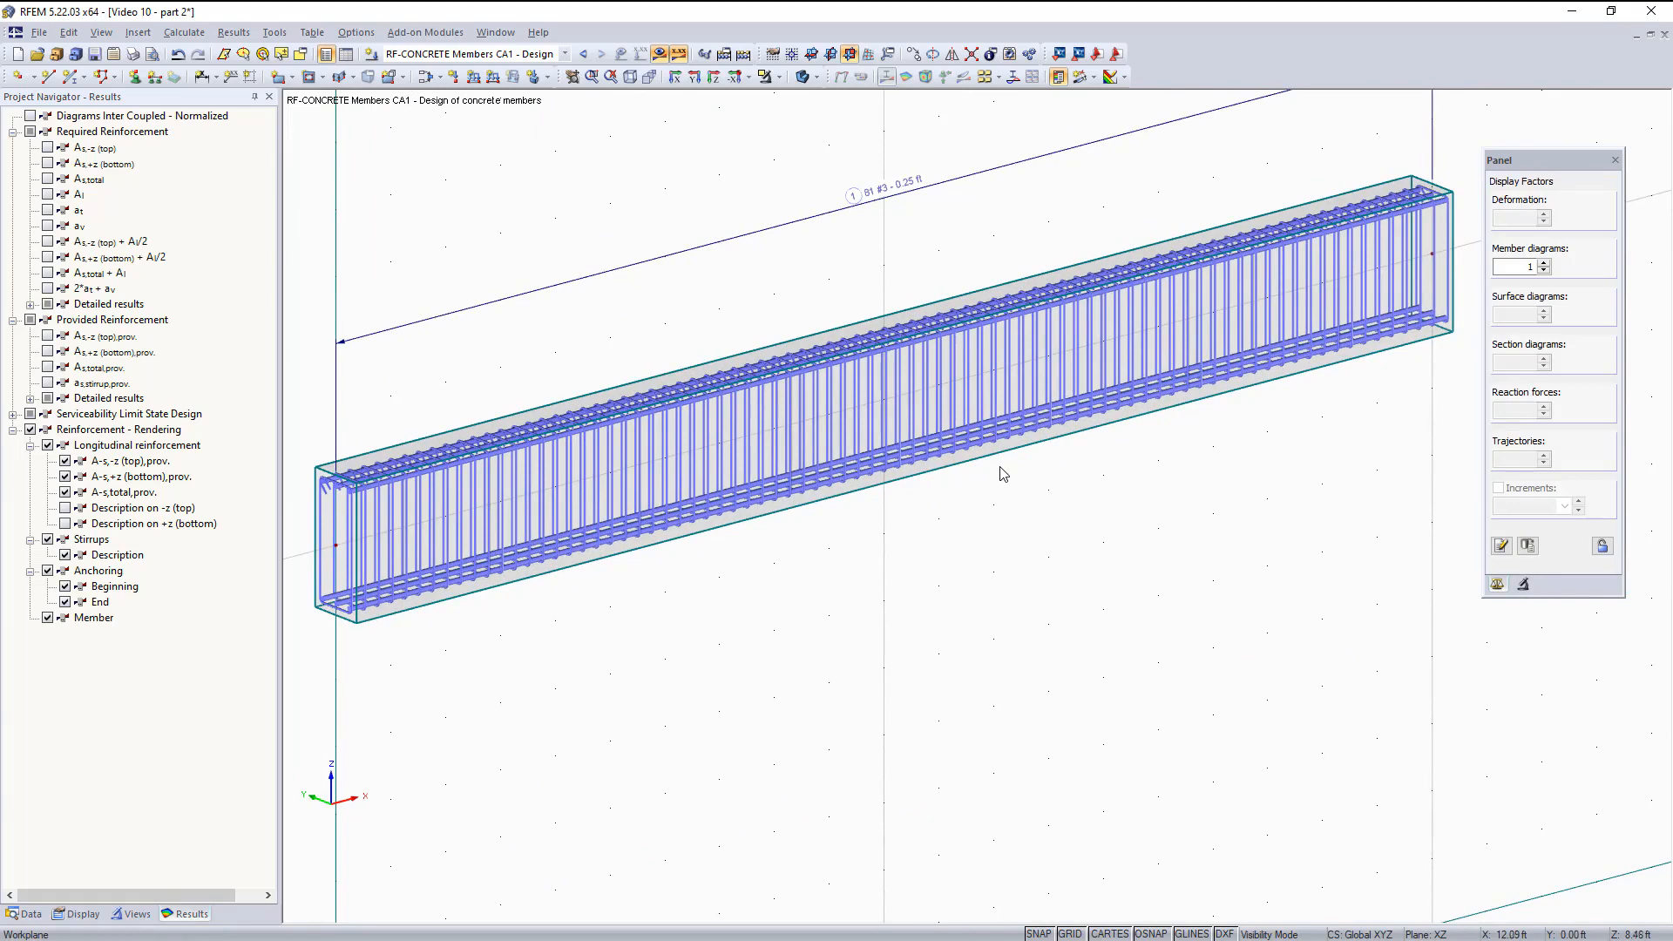
scroll(996, 471, "down", 3)
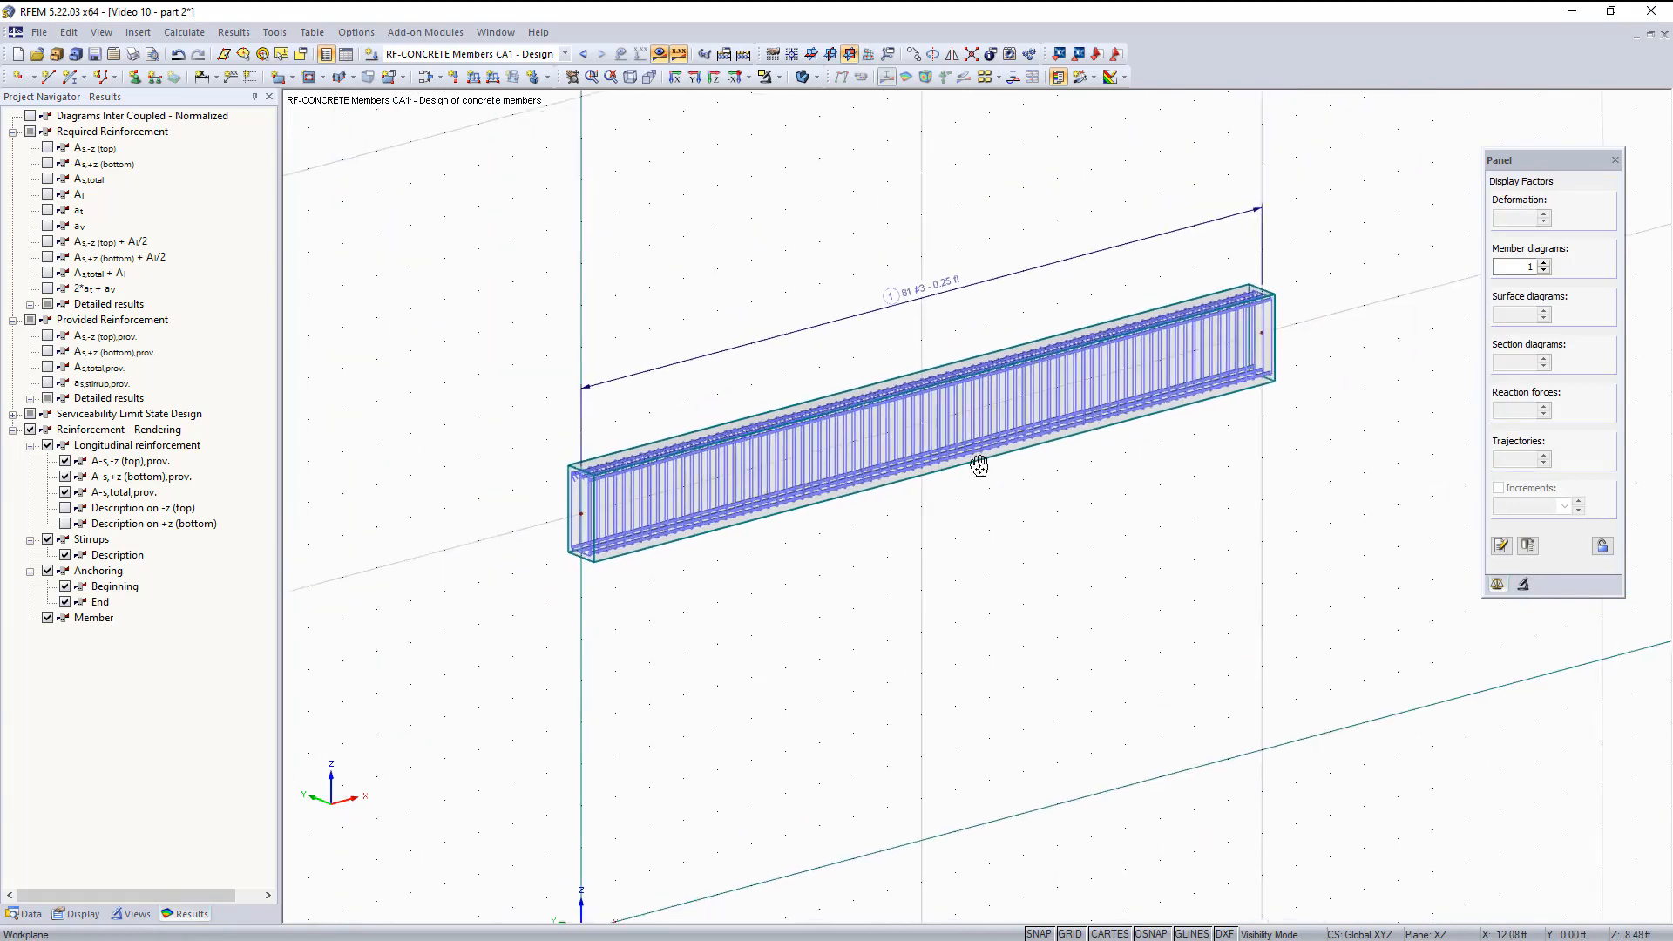
Cancel the visibility mode to show the whole frame and examine its rendered reinforcement from another isometric direction.
left_click(780, 76)
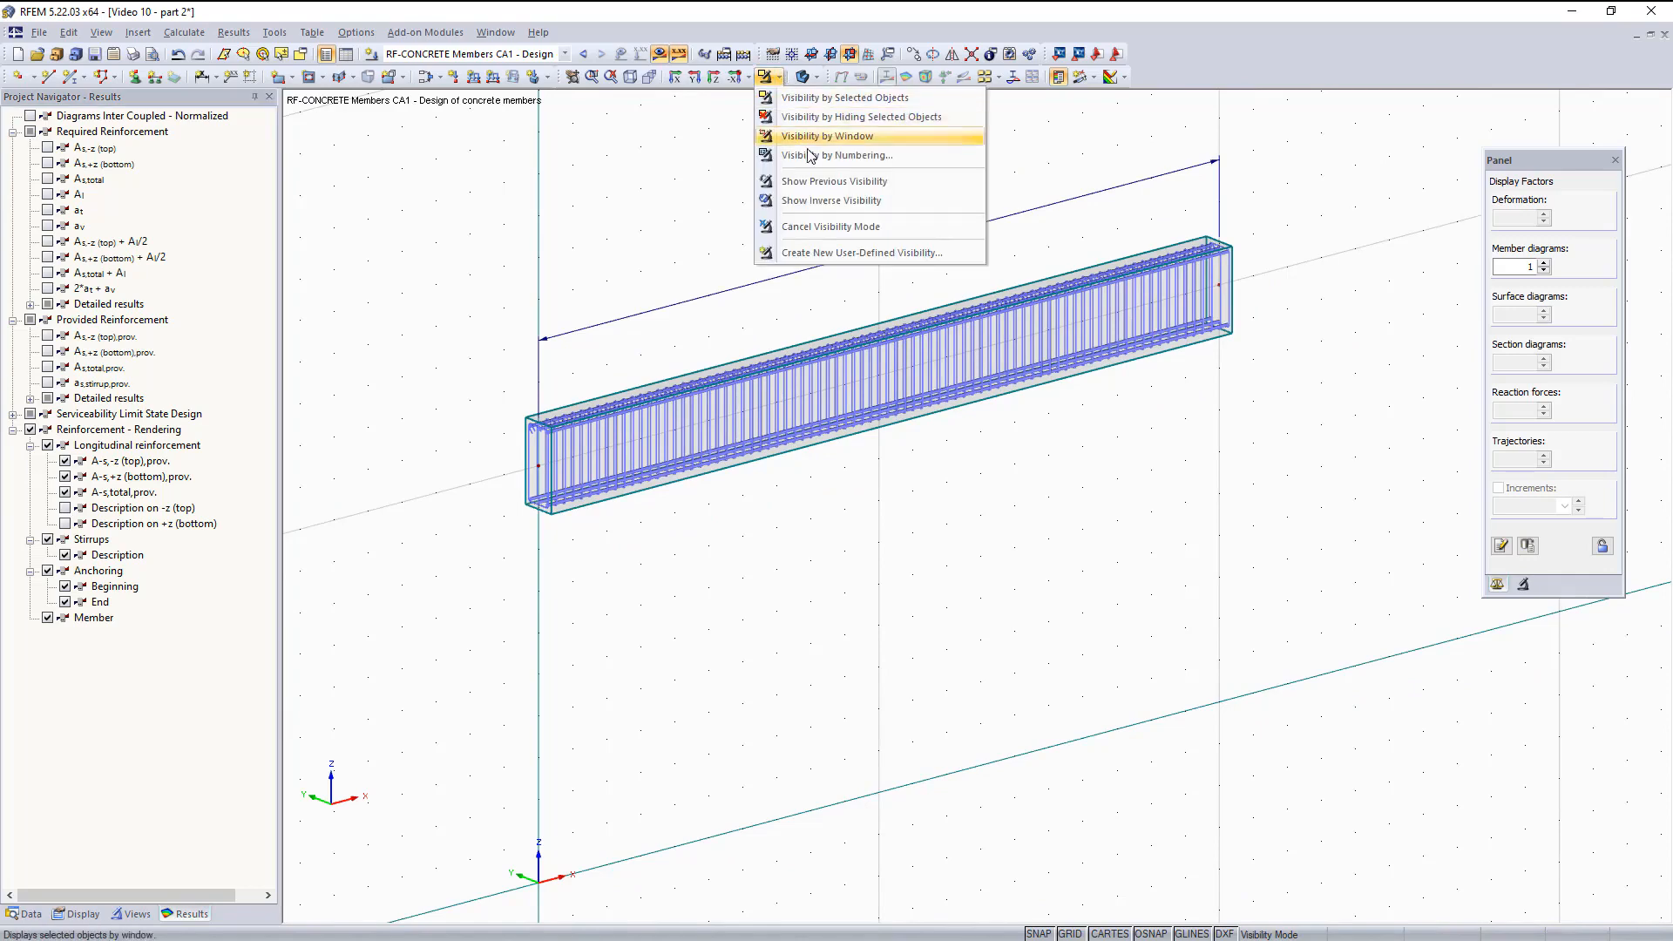
left_click(830, 226)
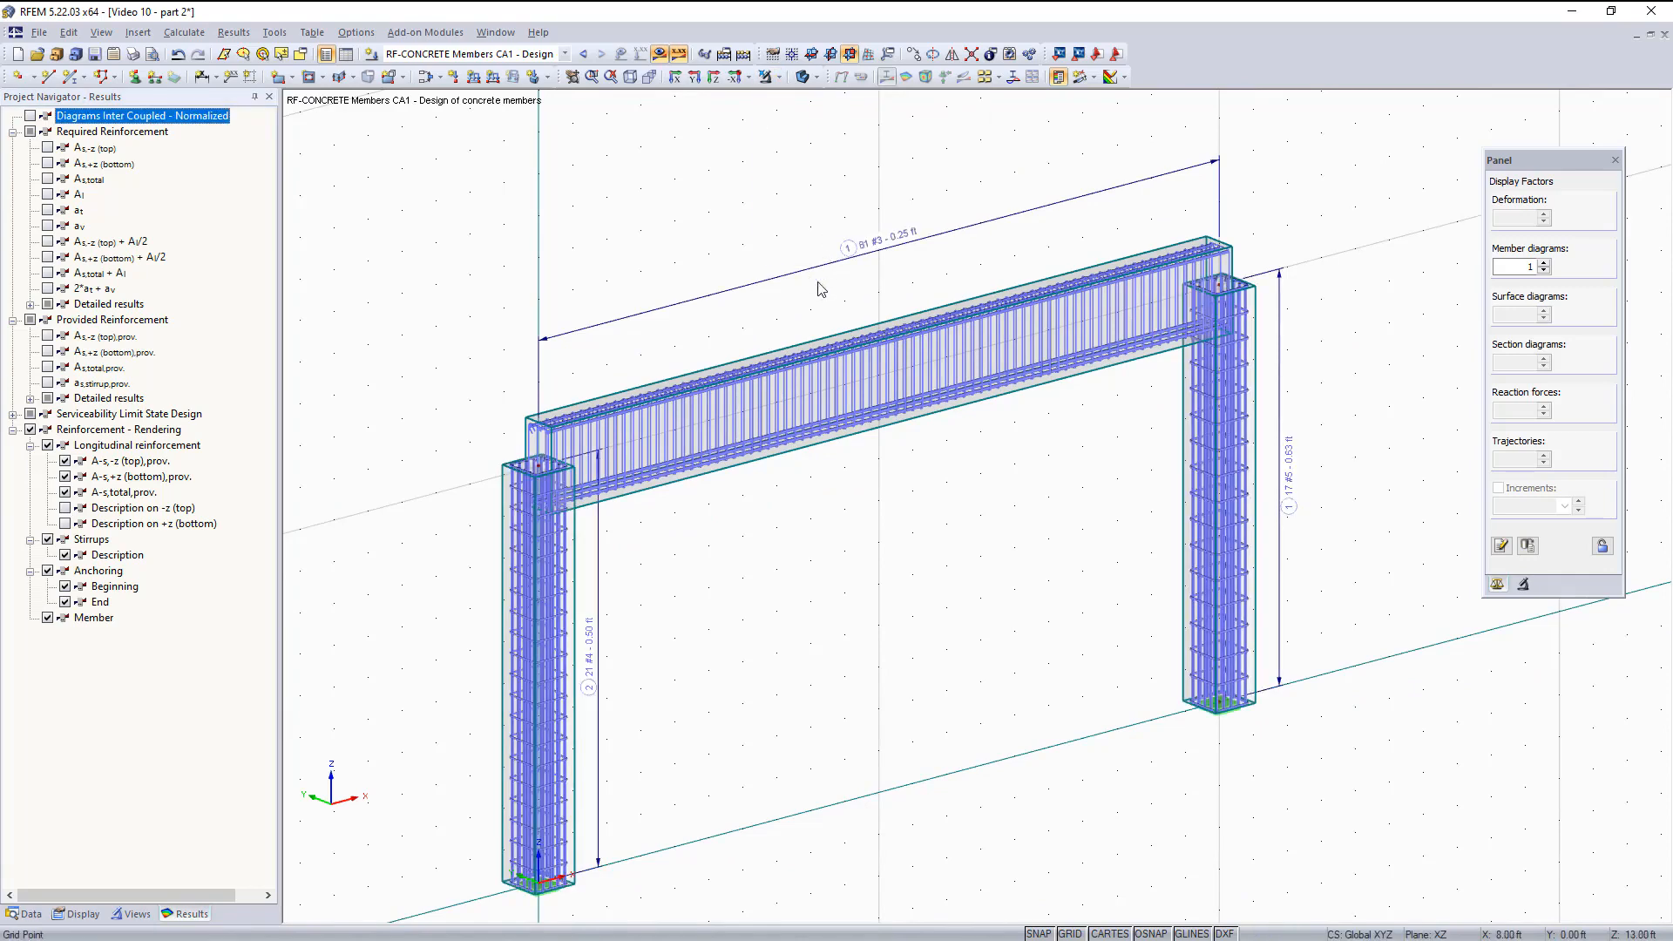
middle_click_drag(577, 526, 575, 503)
scroll(581, 409, "up", 5)
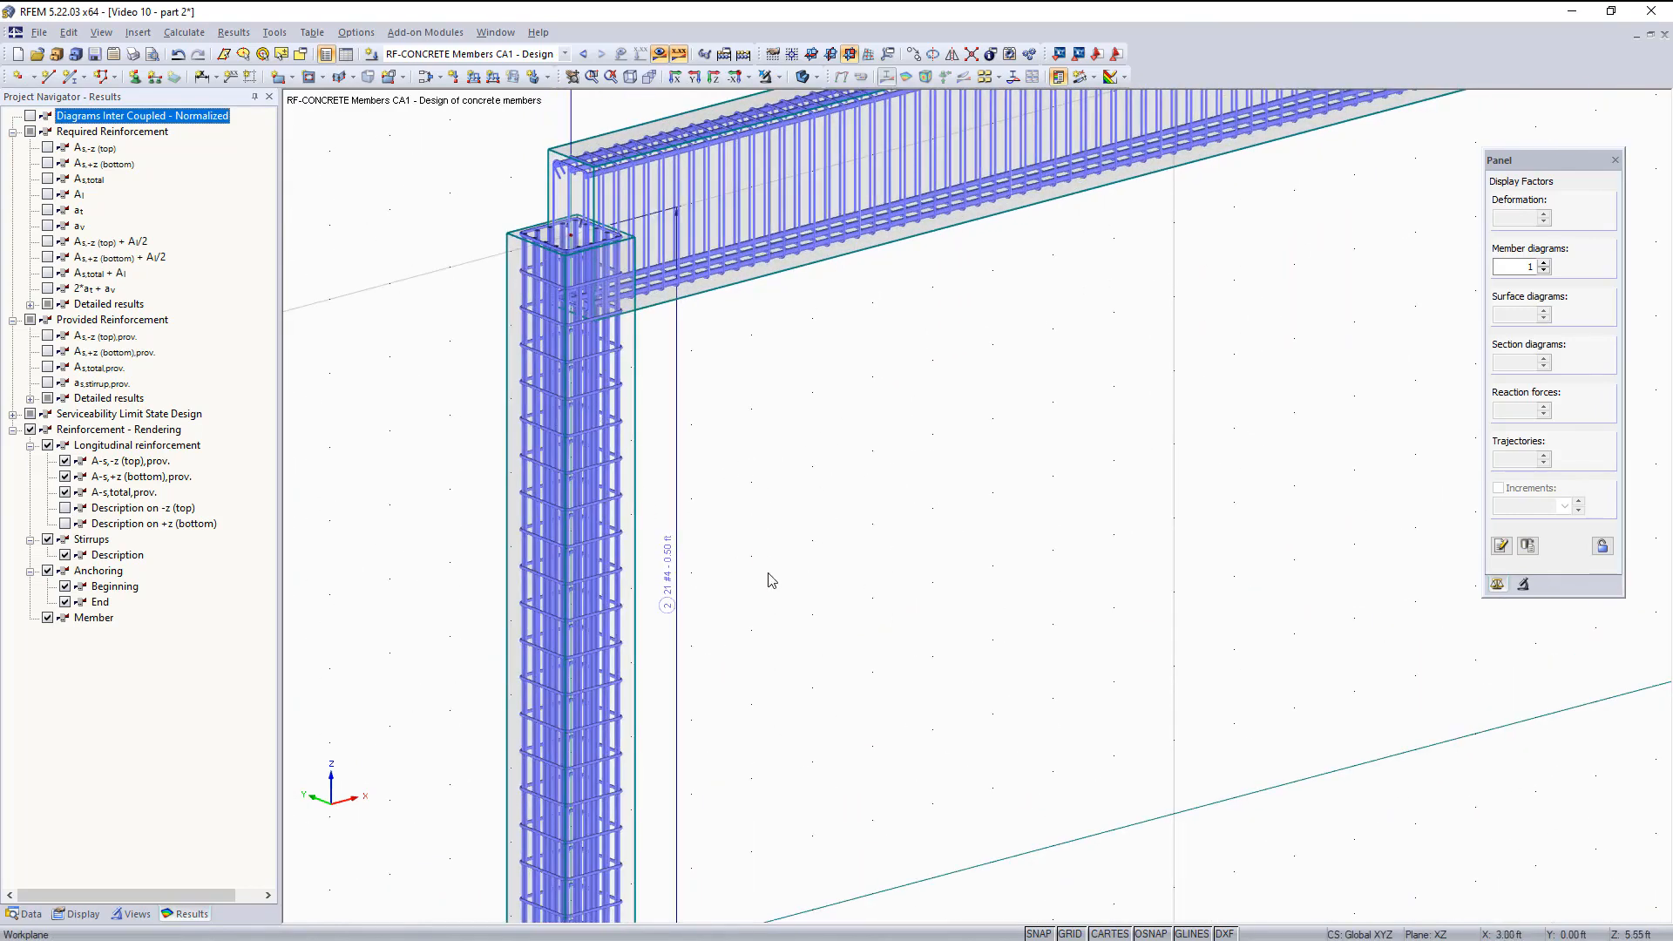
scroll(770, 576, "down", 5)
scroll(1076, 436, "up", 3)
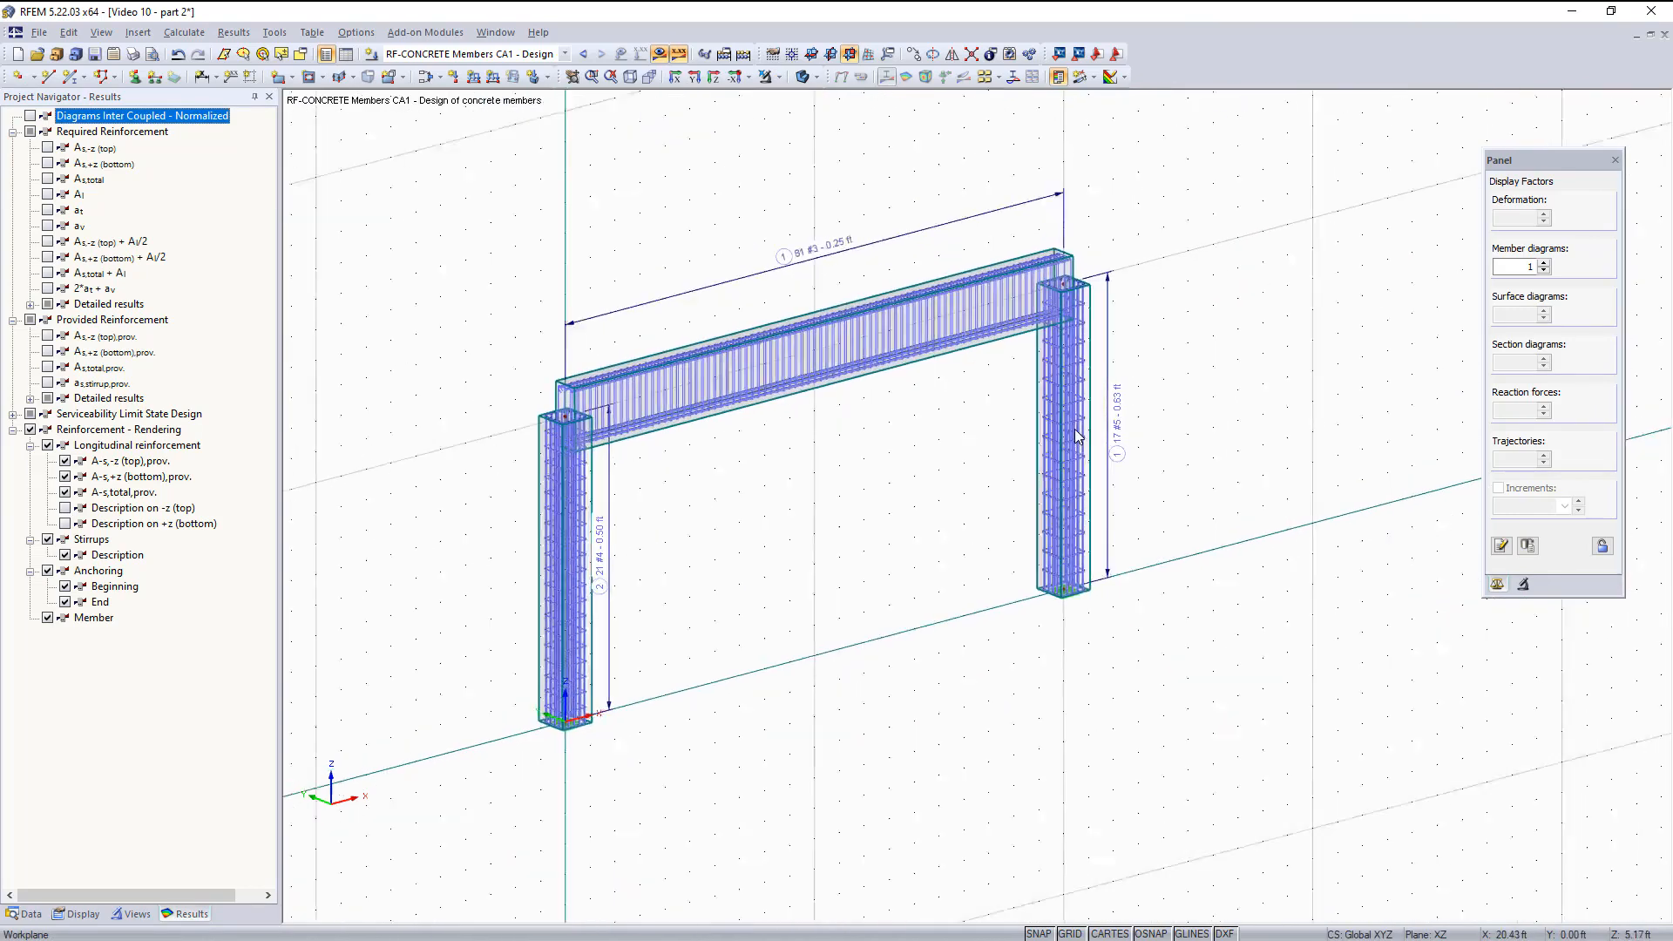
middle_click_drag(959, 504, 1016, 485)
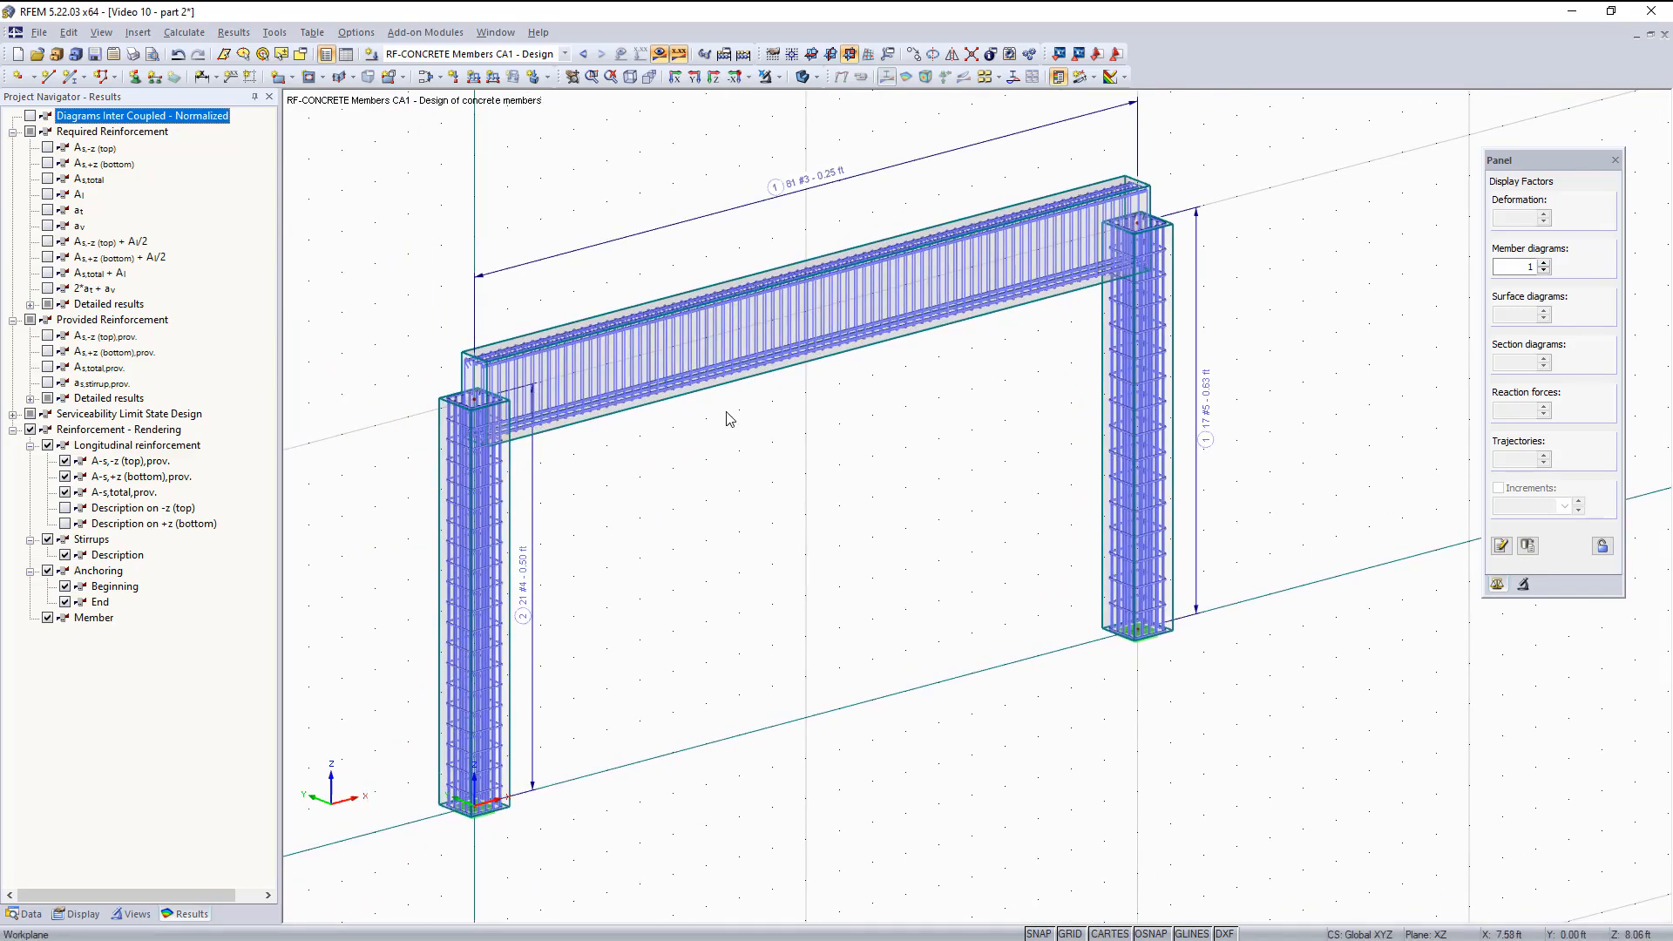
middle_click_drag(665, 557, 725, 566)
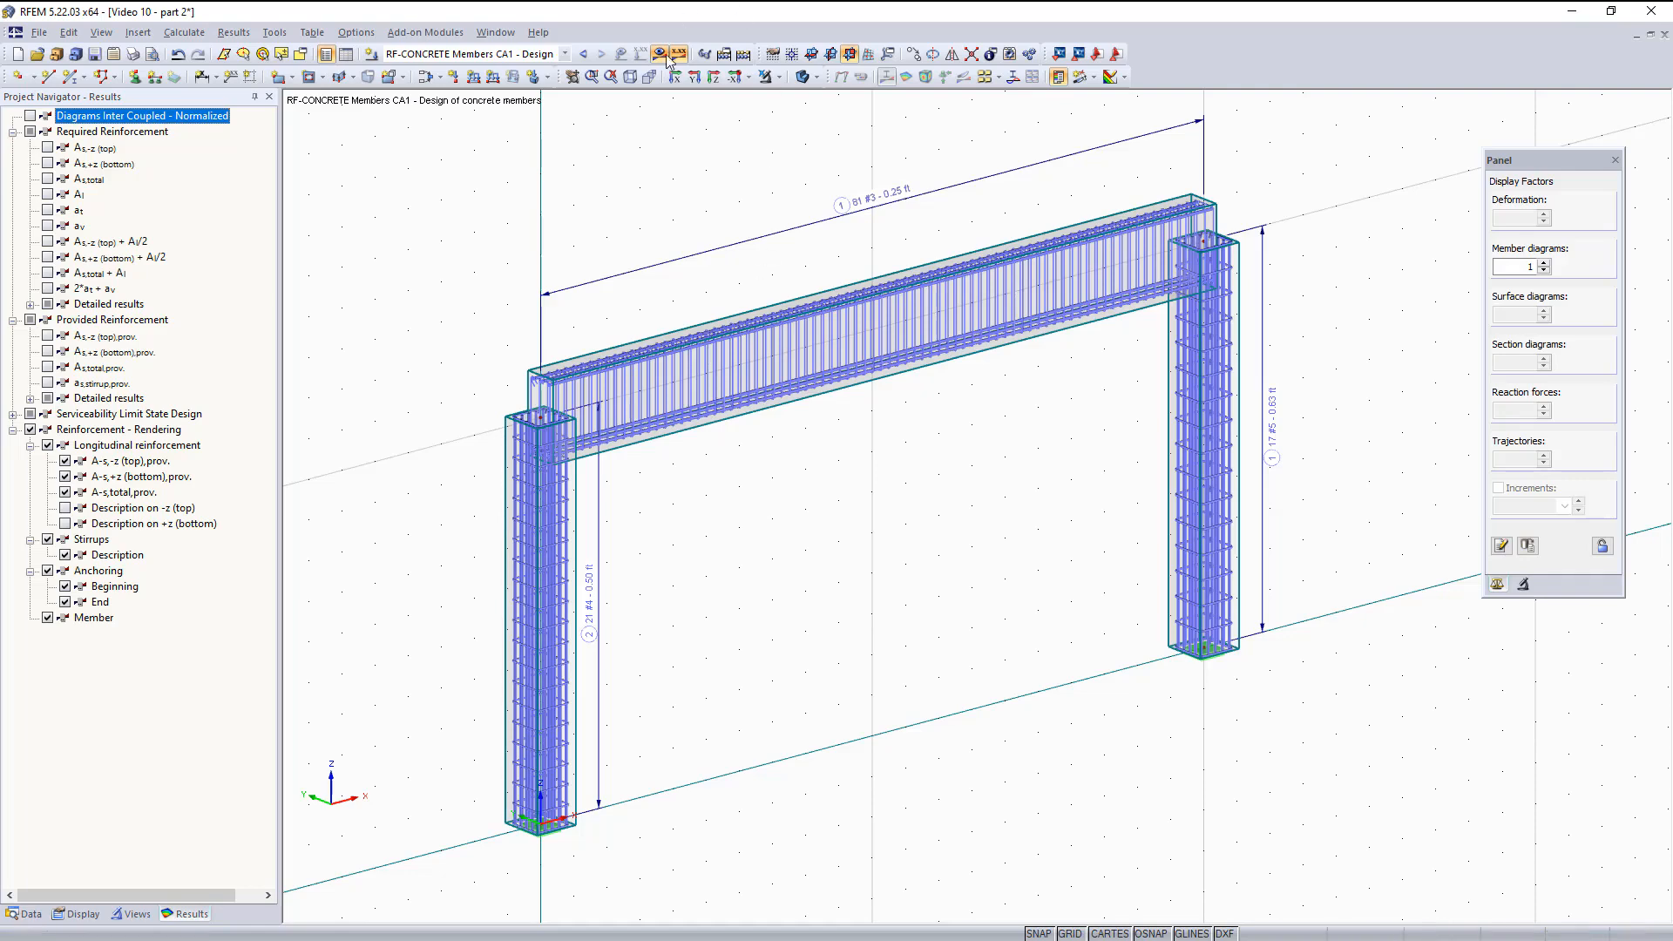
left_click(648, 79)
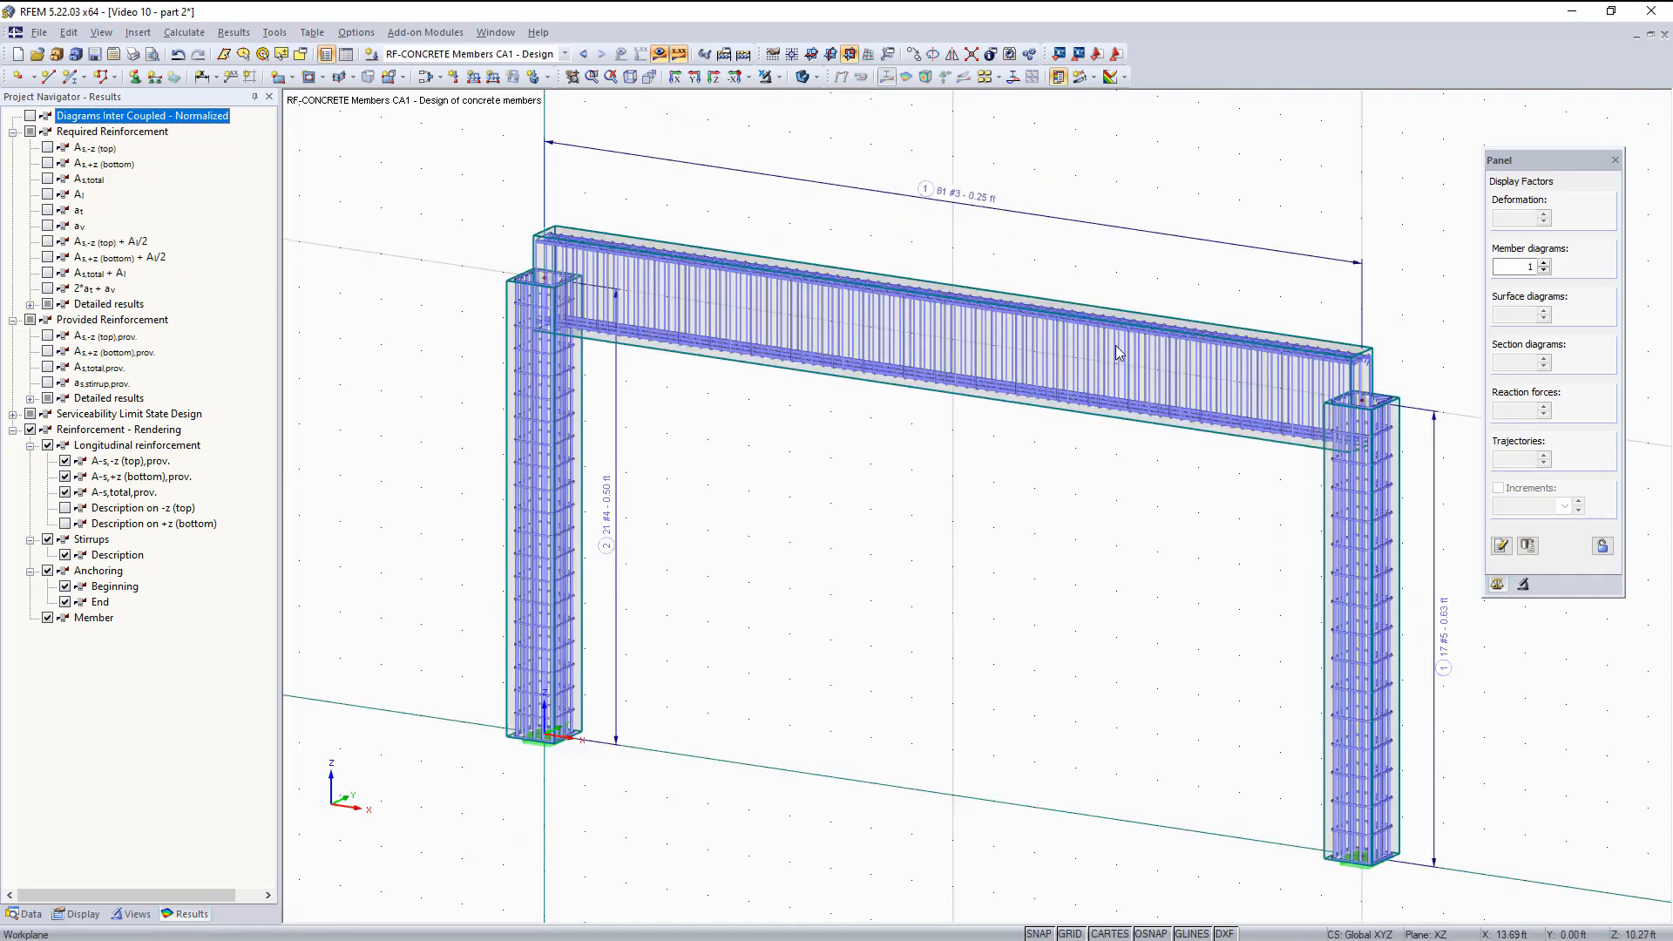